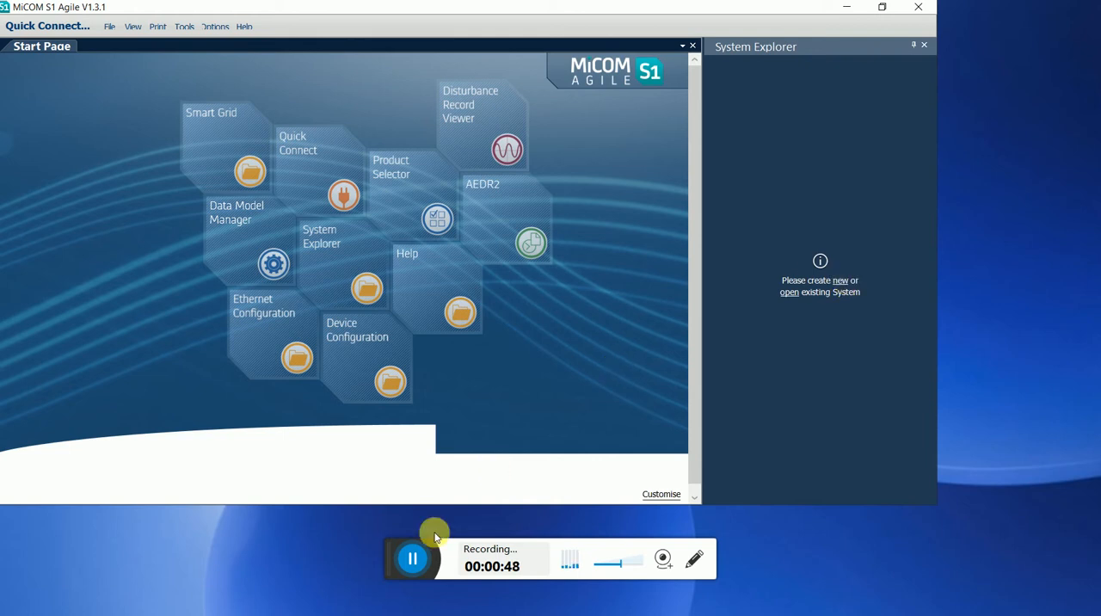
Create a new system named TEST with the system file path F:\TEST\TEST.agsys.
left_click(419, 560)
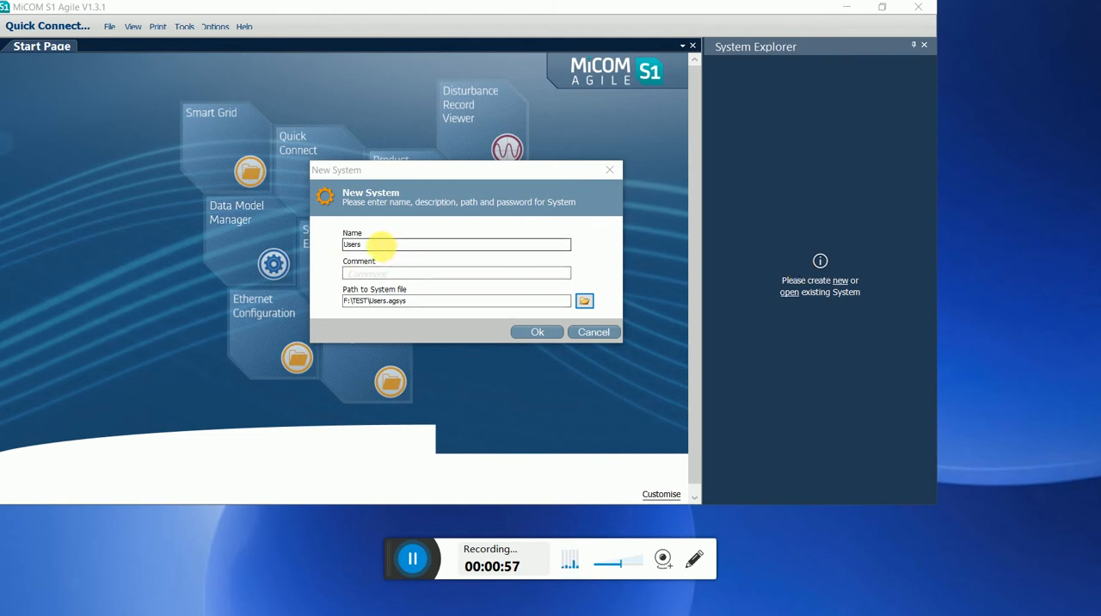
left_click(379, 245)
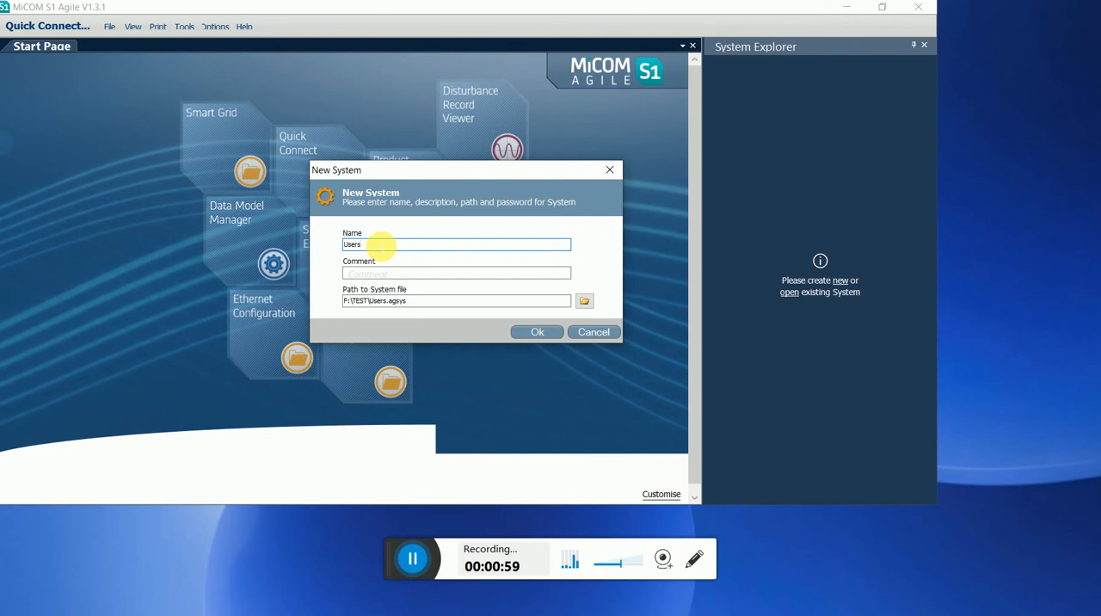
key("BackSpace")
key("BackSpace")
key("BackSpace")
key("BackSpace")
key("BackSpace")
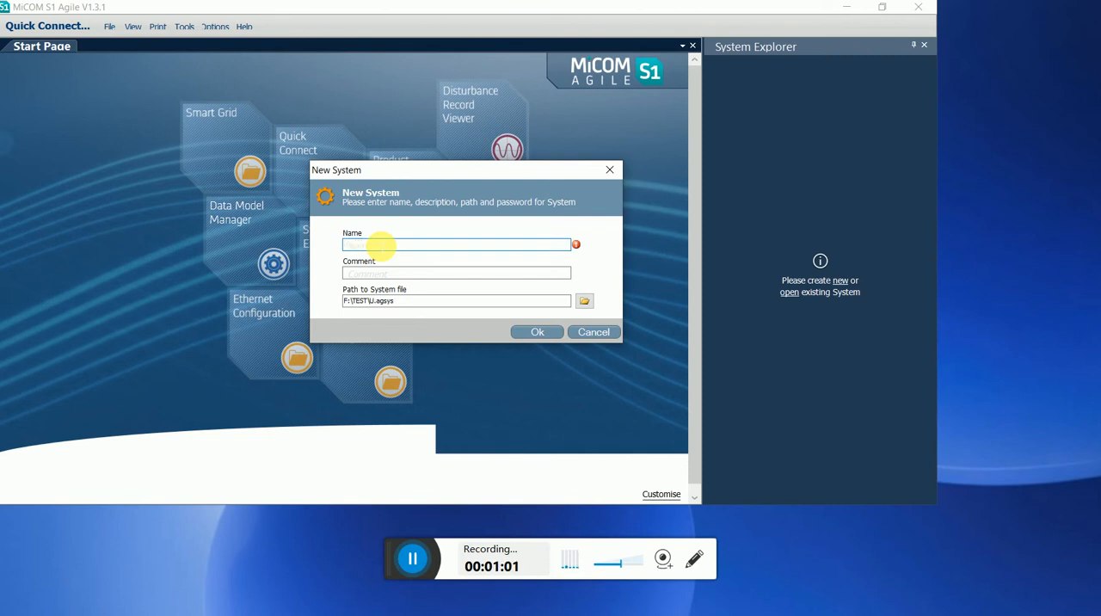
type("TEST")
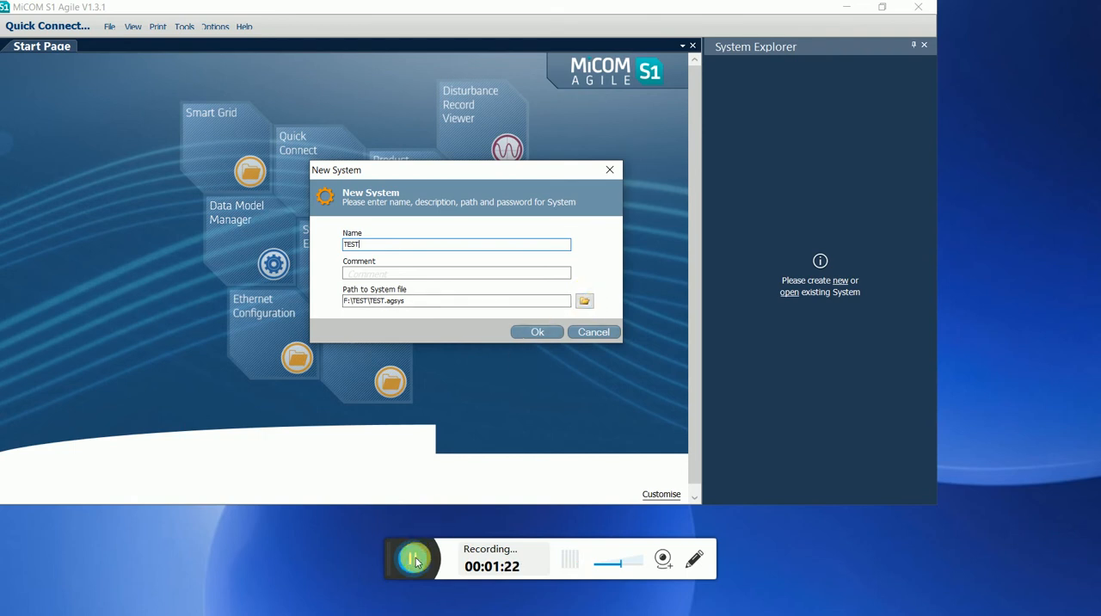
left_click(540, 332)
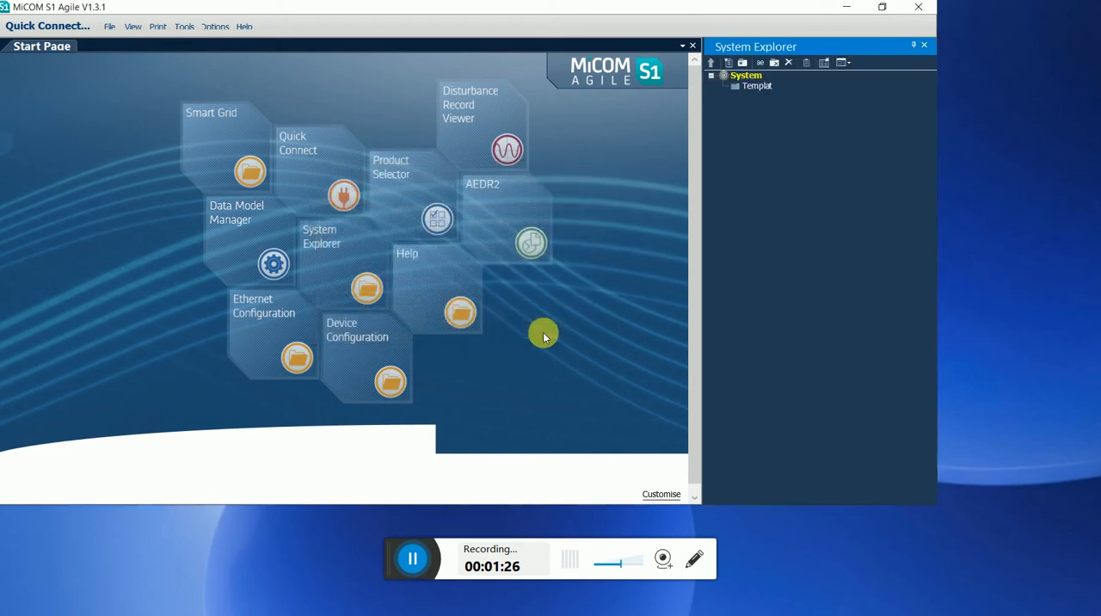
Add a new substation named TEST to the system.
left_click(752, 80)
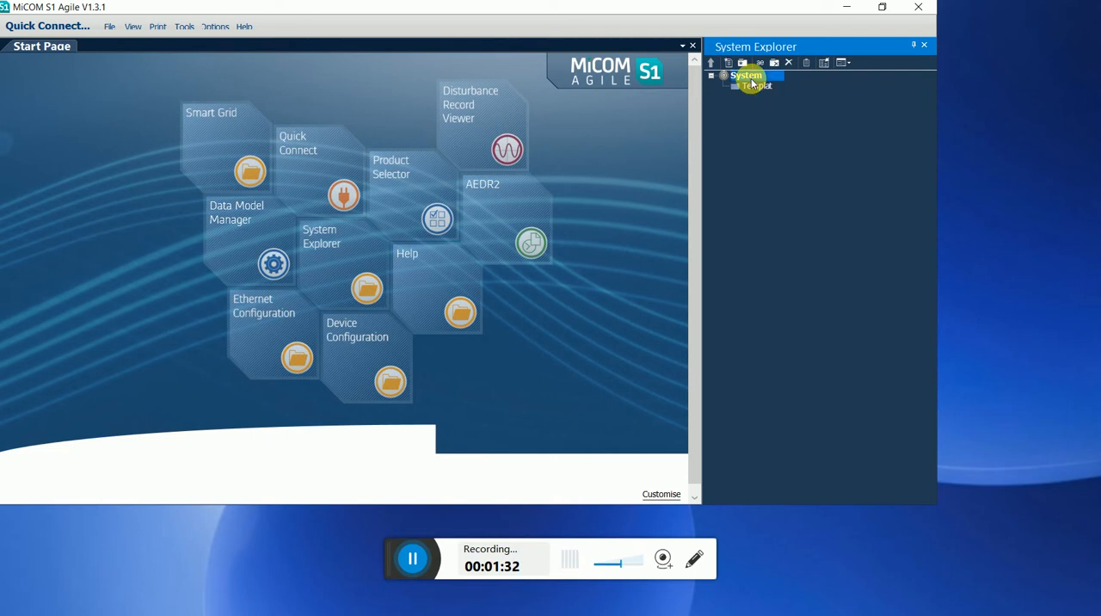
right_click(752, 83)
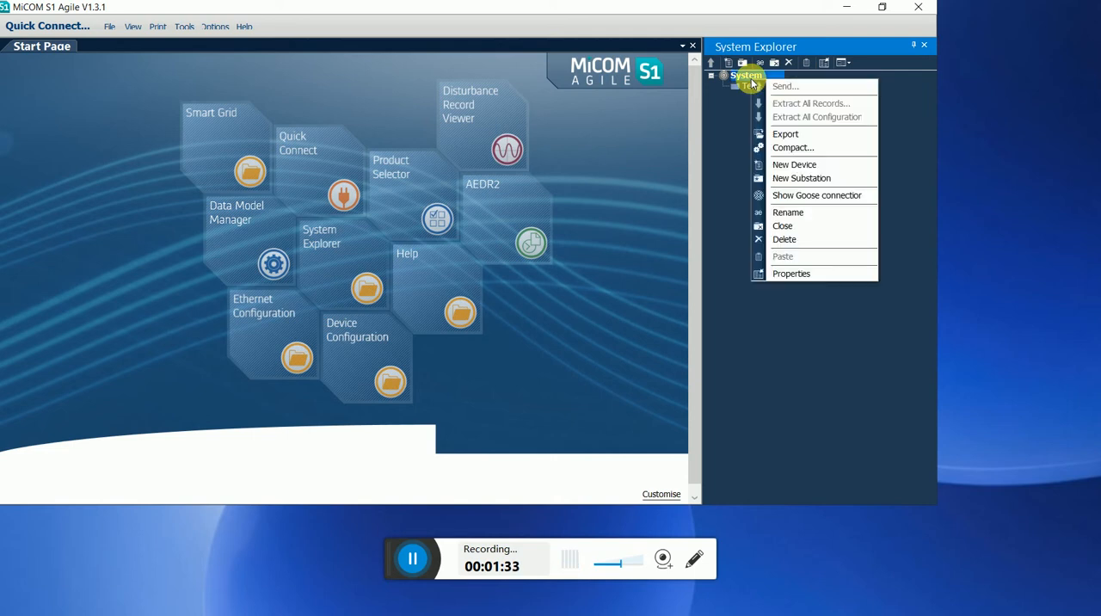
left_click(805, 177)
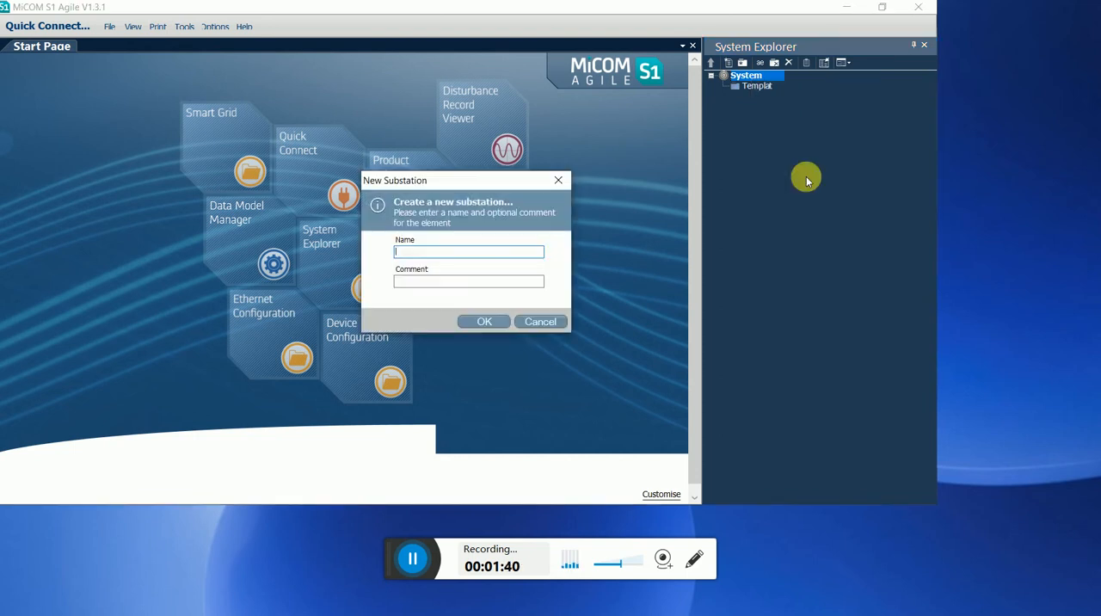
type("TEST1")
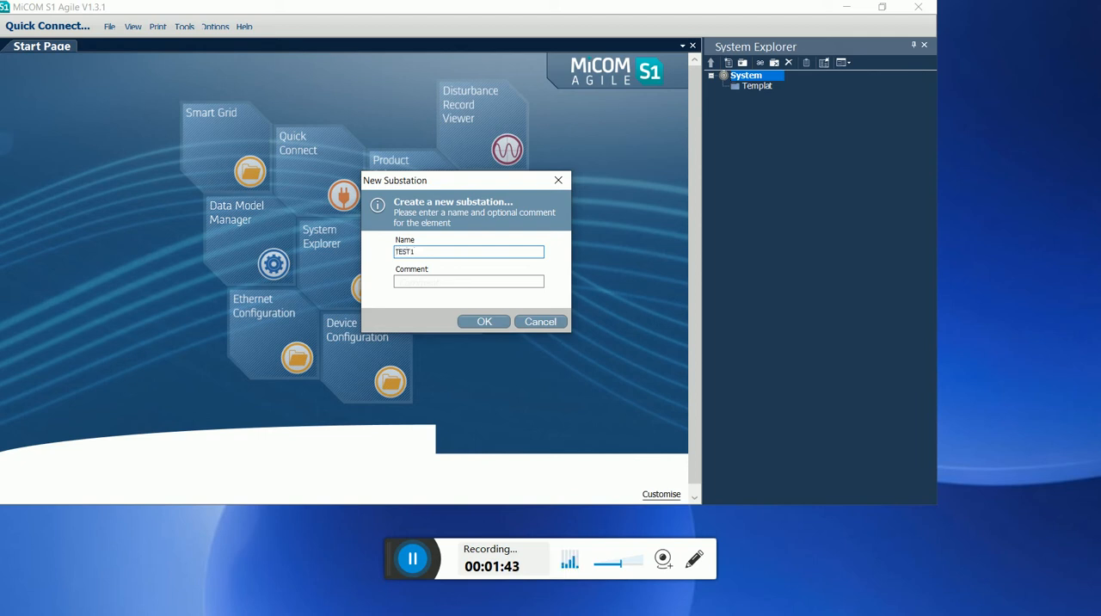
left_click(495, 323)
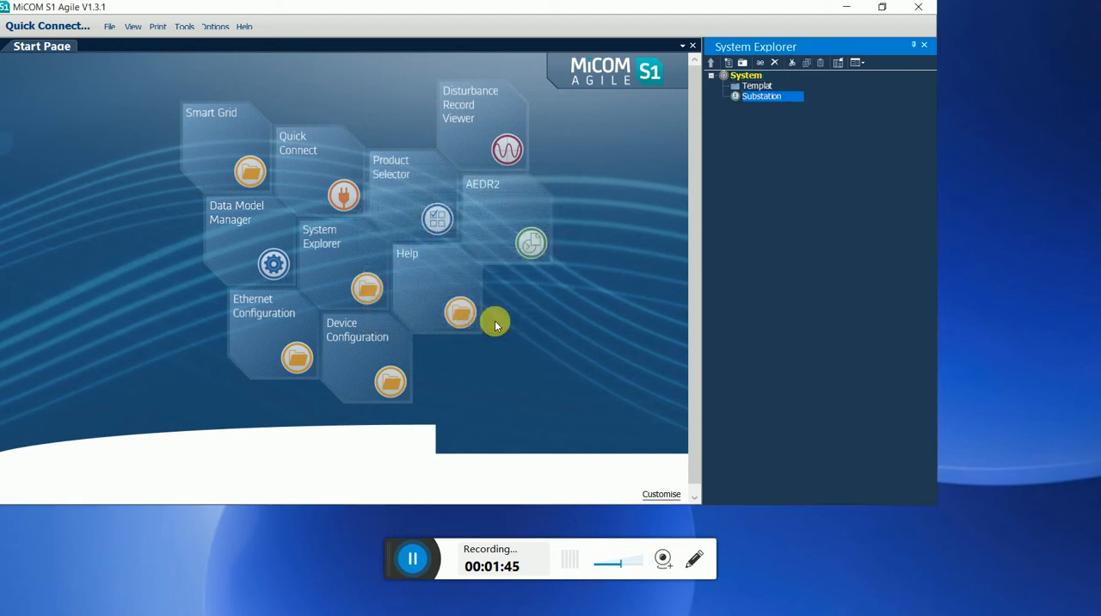
Add a new voltage level named 400kV under the substation.
right_click(764, 98)
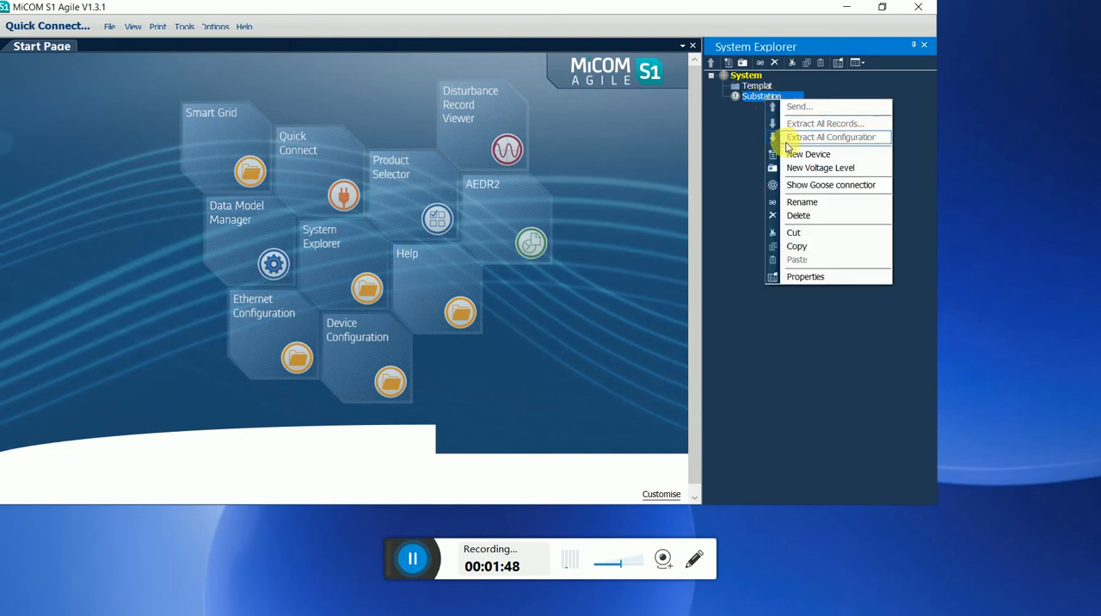
left_click(809, 168)
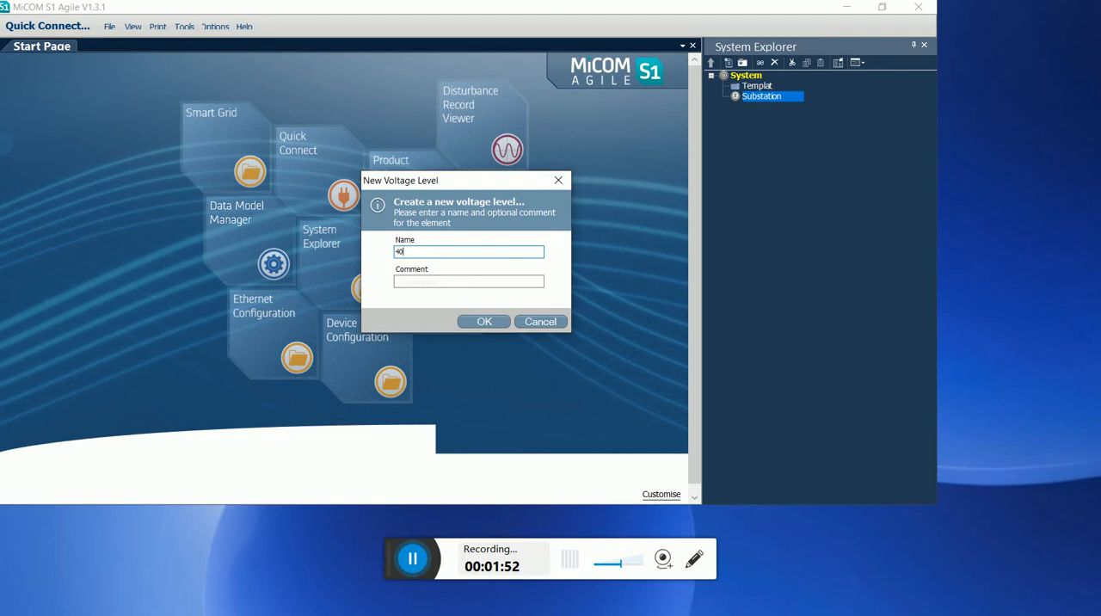
type("400kV")
left_click(487, 320)
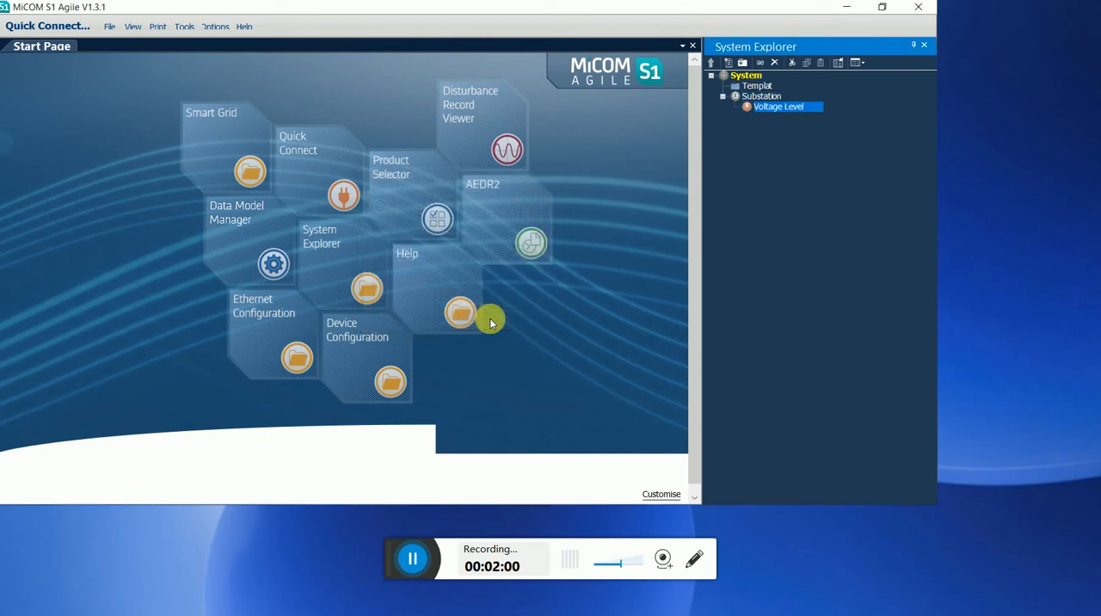
Add a new bay named BAY1 under the voltage level.
right_click(783, 110)
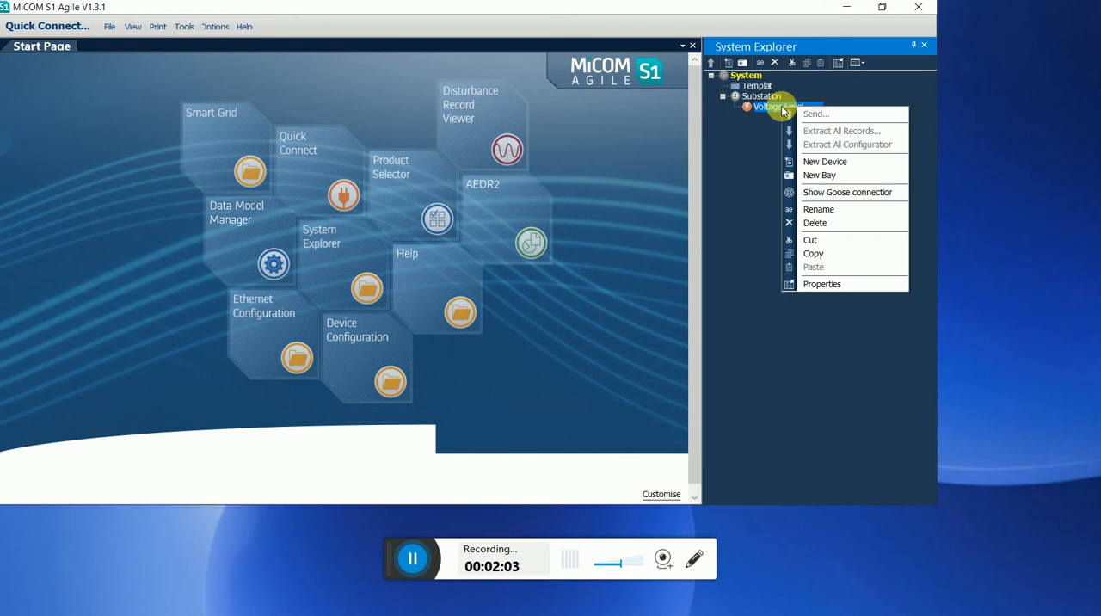
left_click(831, 175)
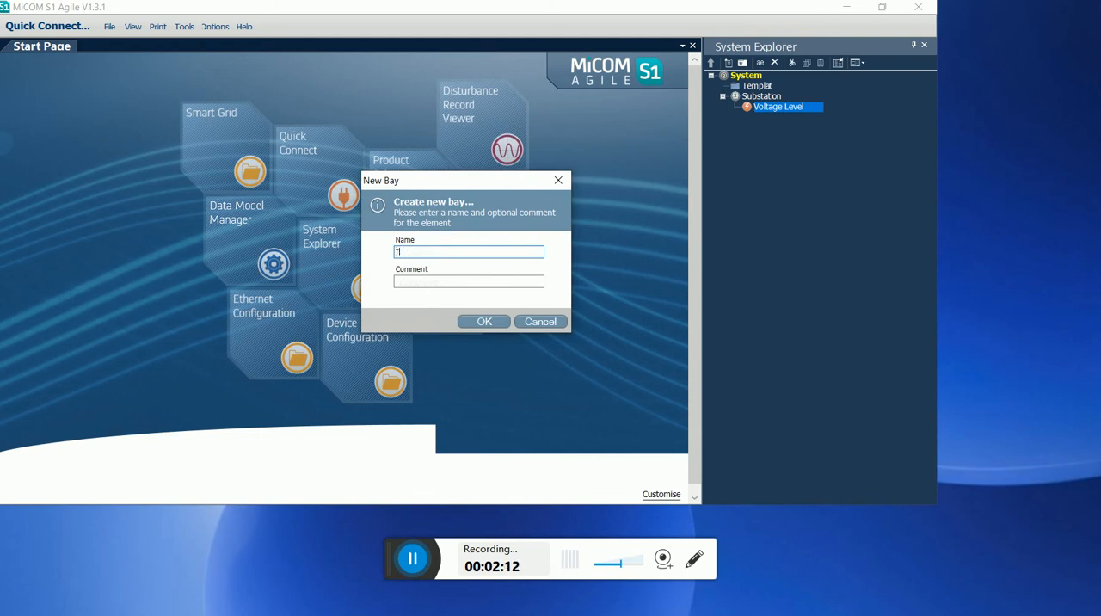
key("BackSpace")
type("ky")
key("BackSpace")
type("BAY")
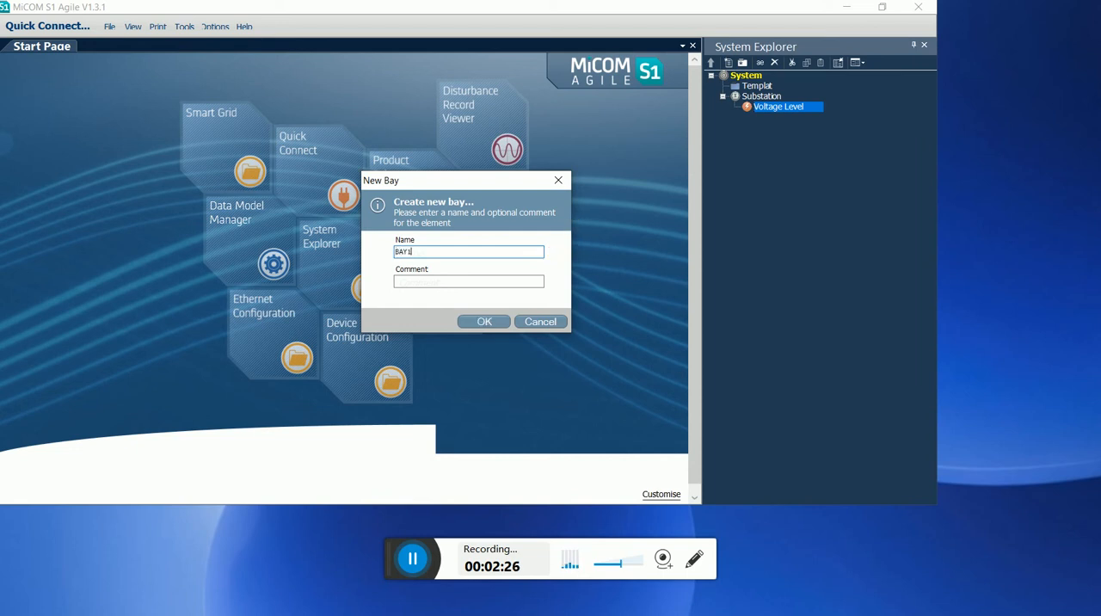
left_click(477, 322)
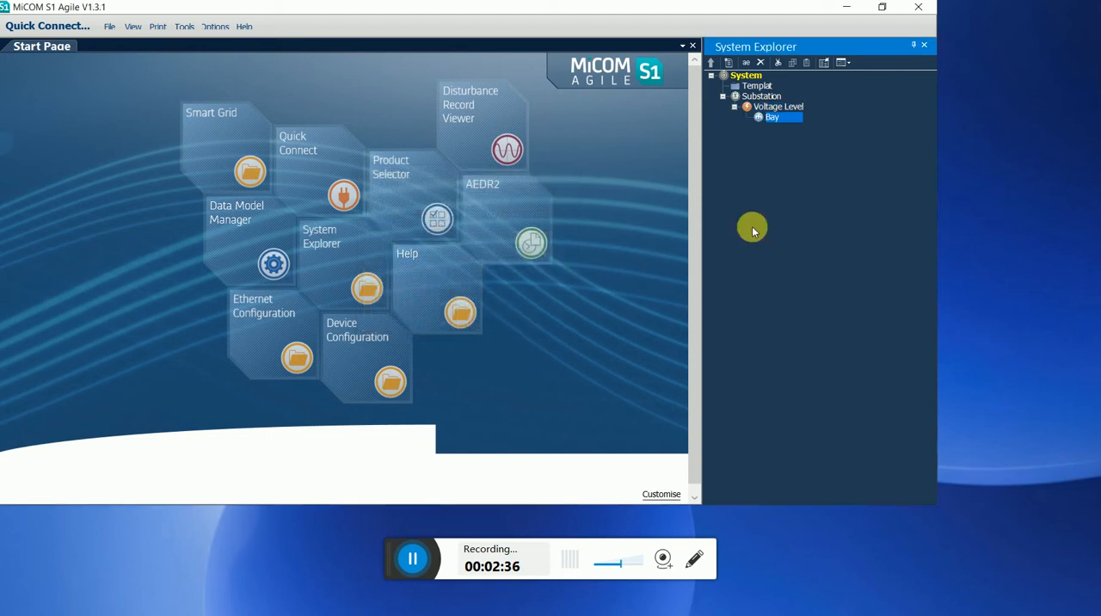
Start a new device in the bay, choosing the "MiCOM P40 Agile Mo..." device type and the P442 distance relay.
right_click(773, 120)
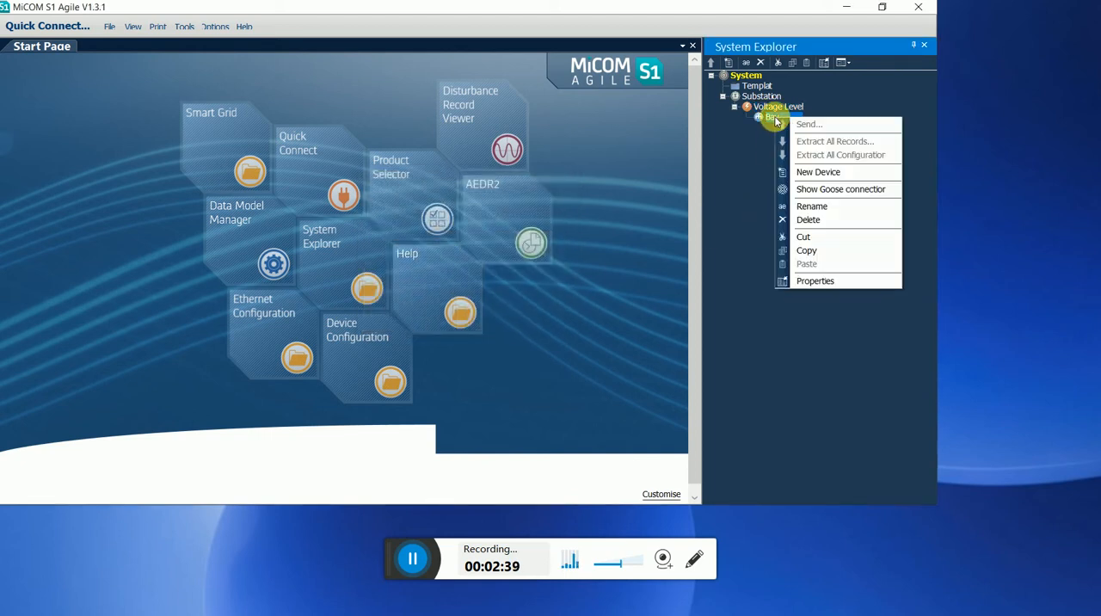
left_click(821, 173)
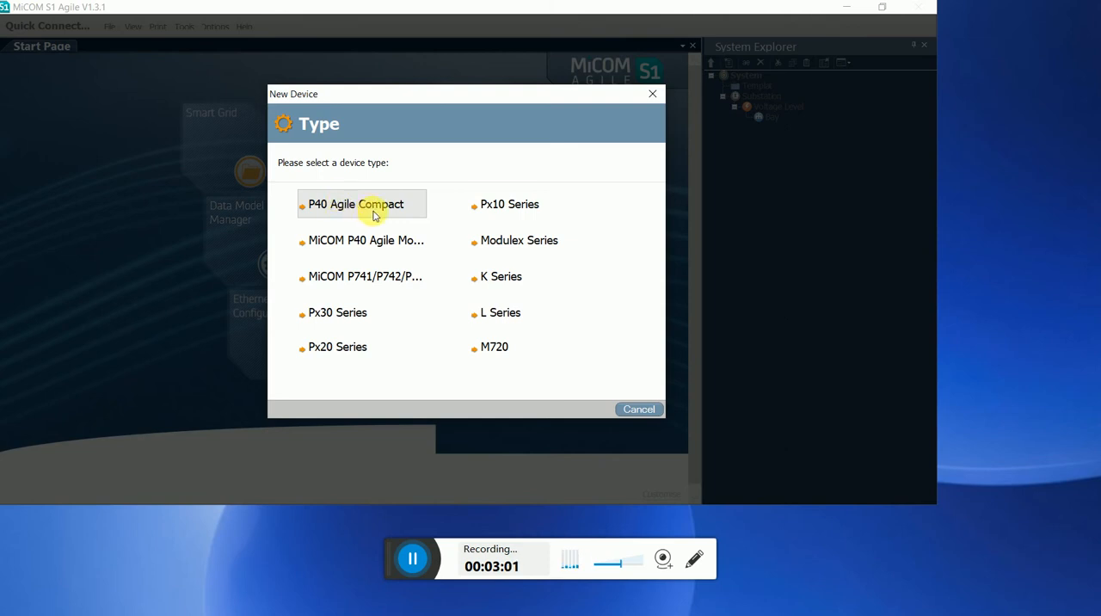
left_click(373, 215)
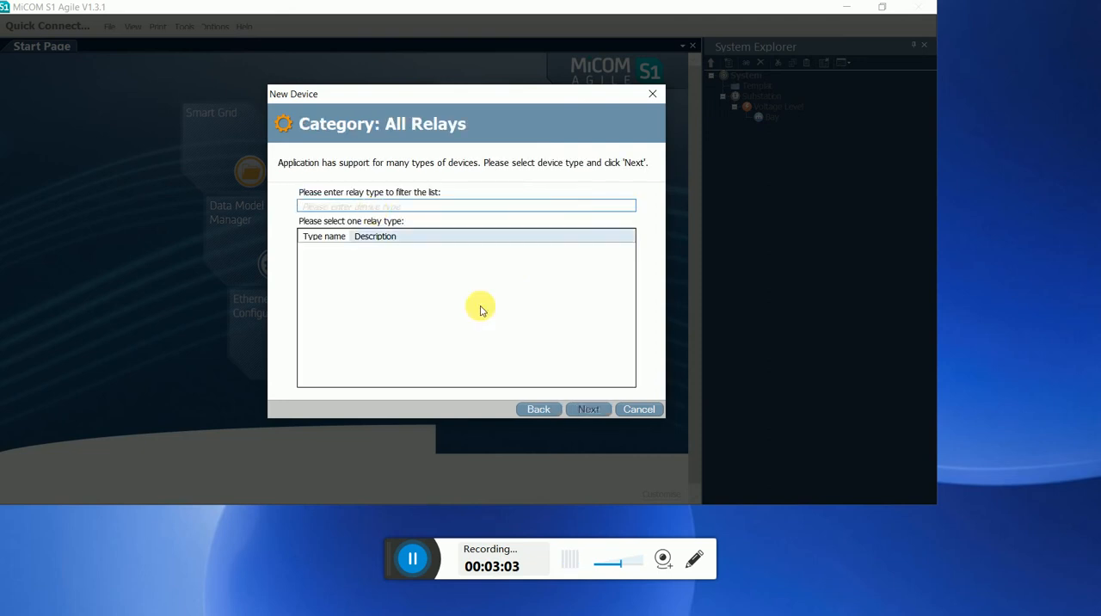
left_click(539, 412)
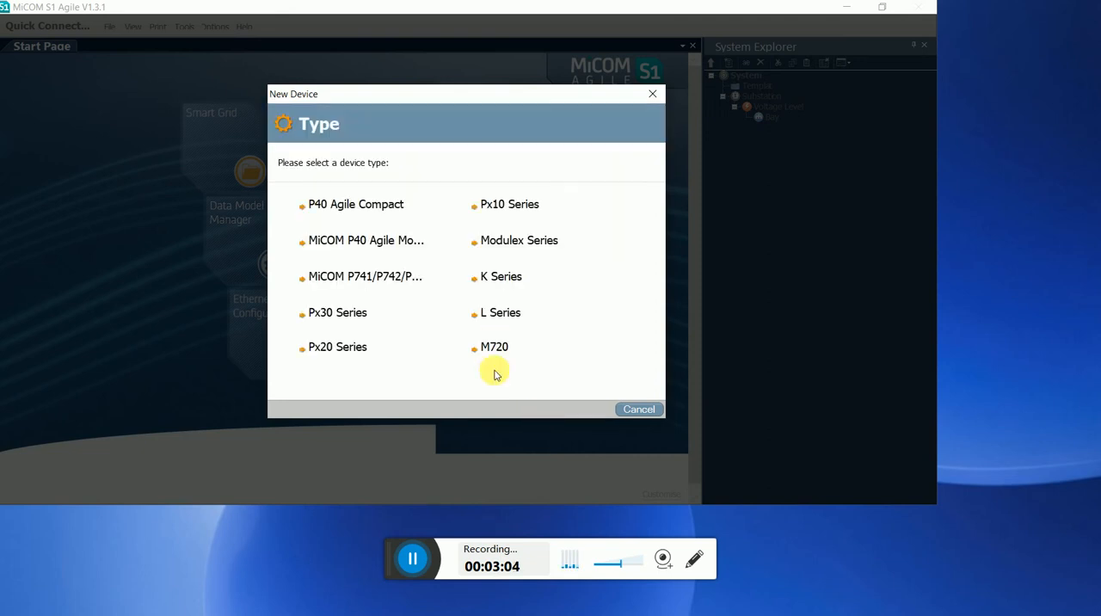
left_click(376, 241)
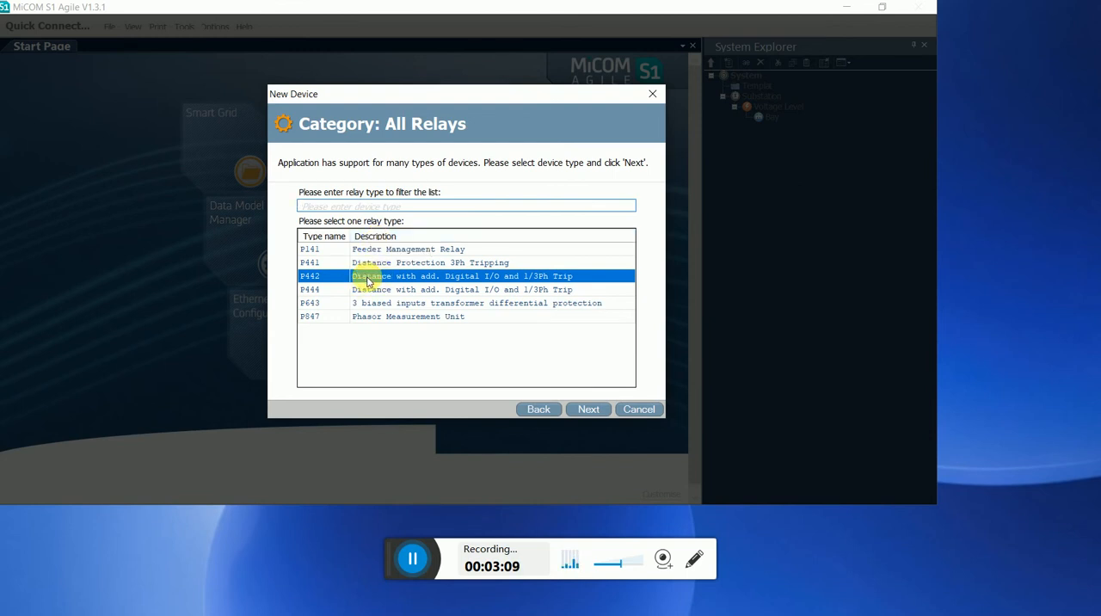
left_click(588, 409)
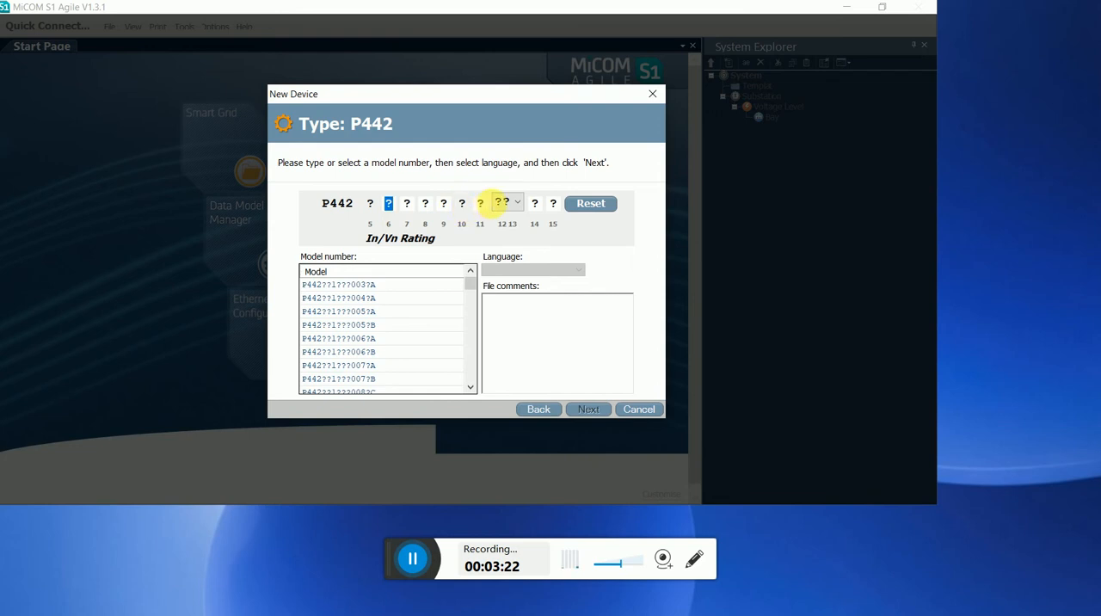
Set P442 model number positions 6 to 9 to 1, A, B and 6, leaving the auxiliary power supply position unspecified.
left_click(516, 203)
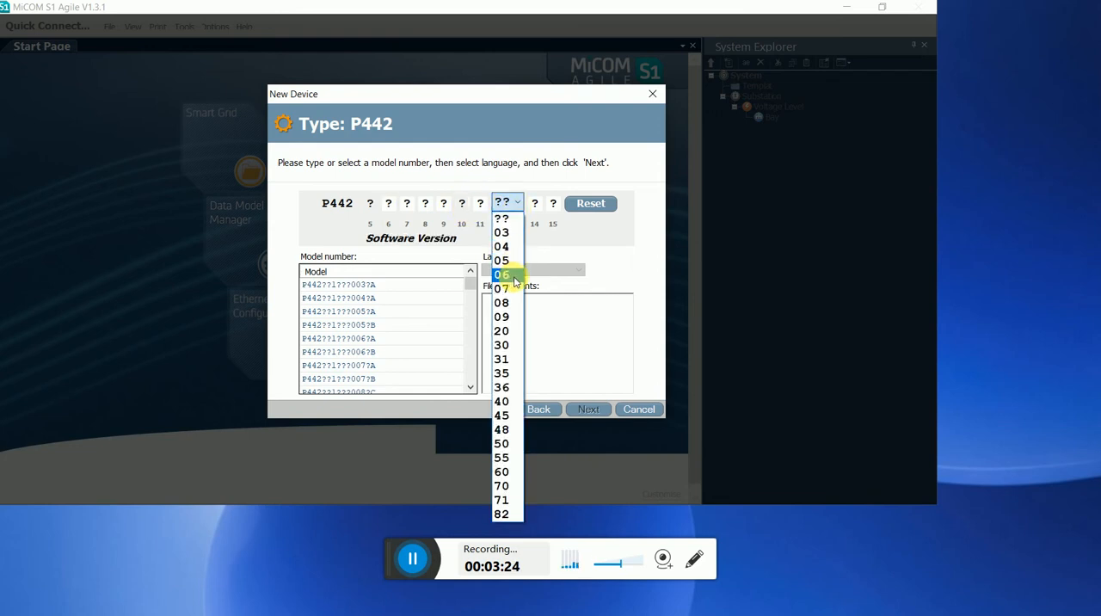
left_click(649, 338)
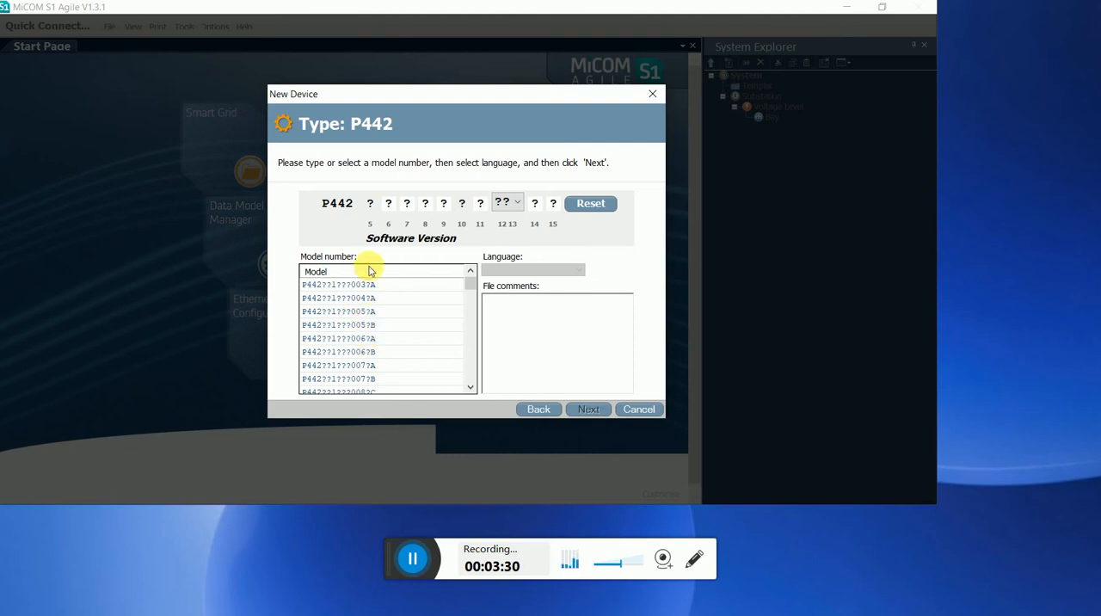
left_click(376, 207)
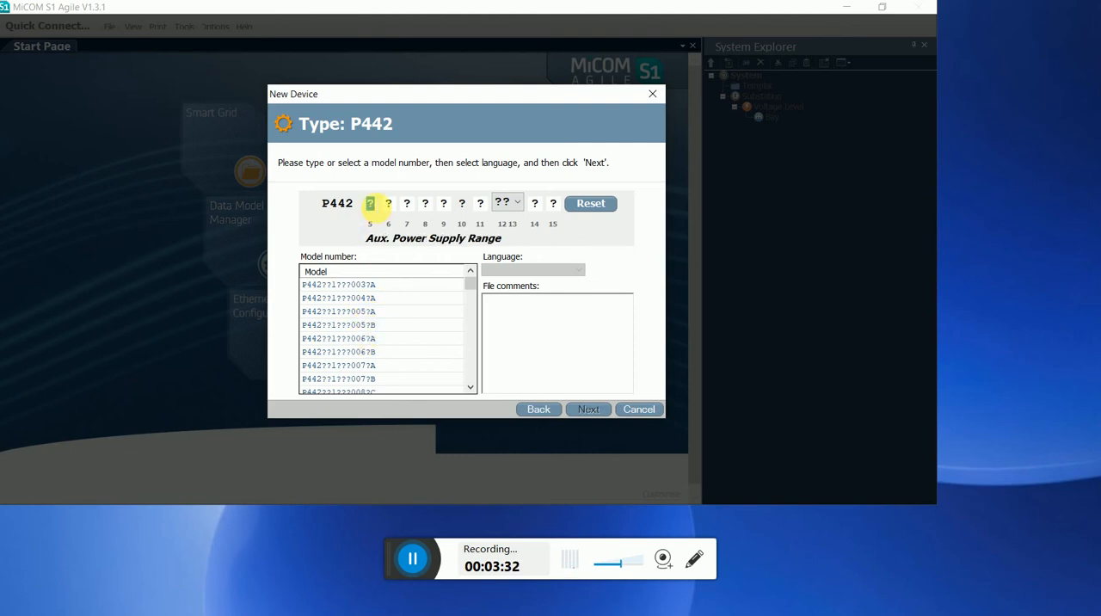
key("Tab")
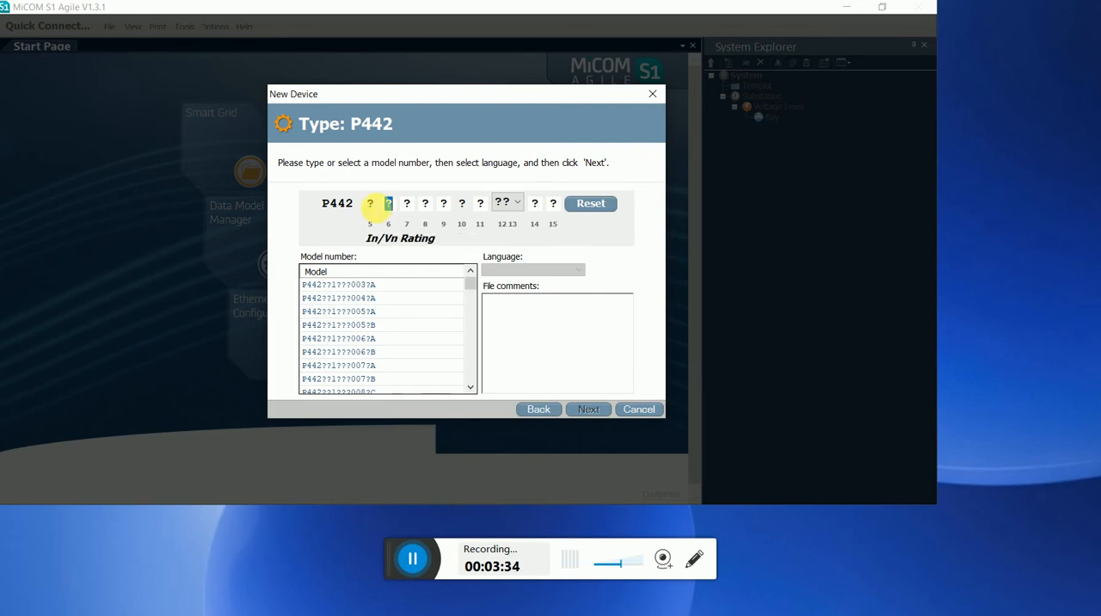
type("1A")
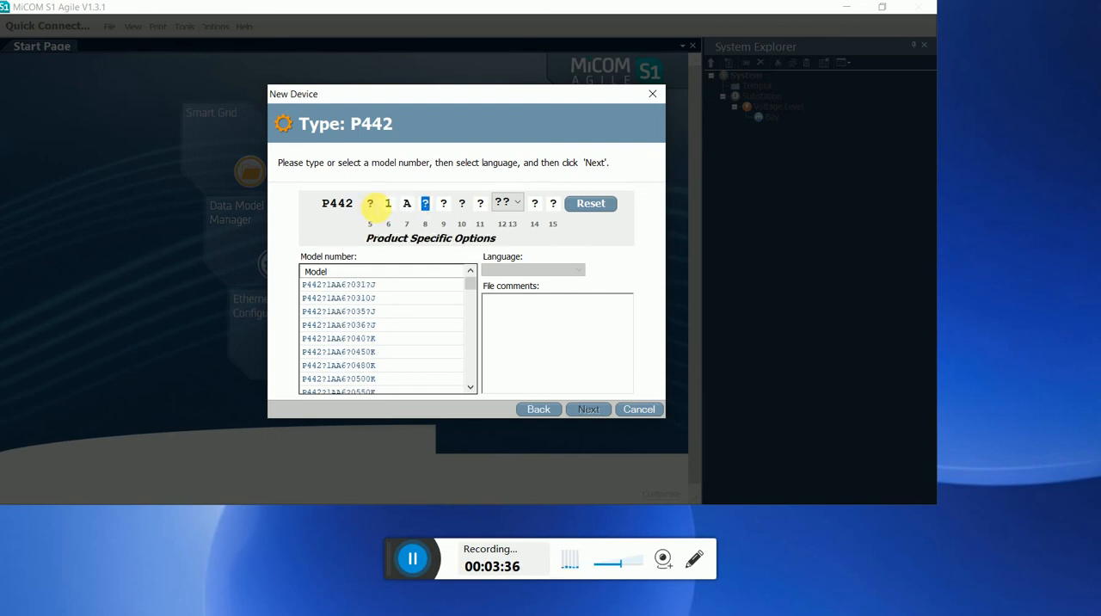
type("B")
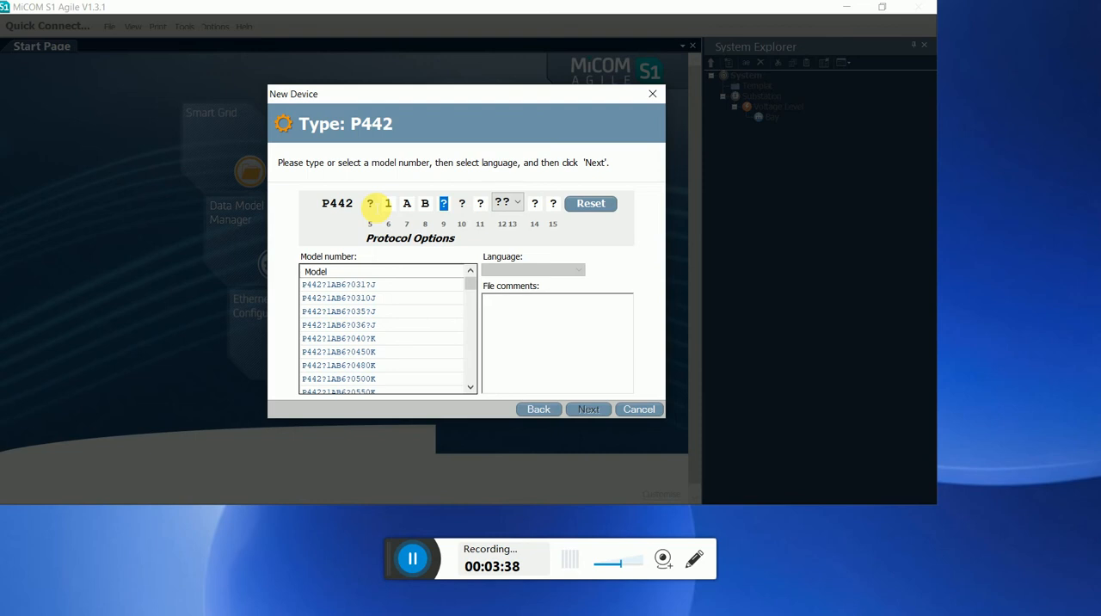
type("6")
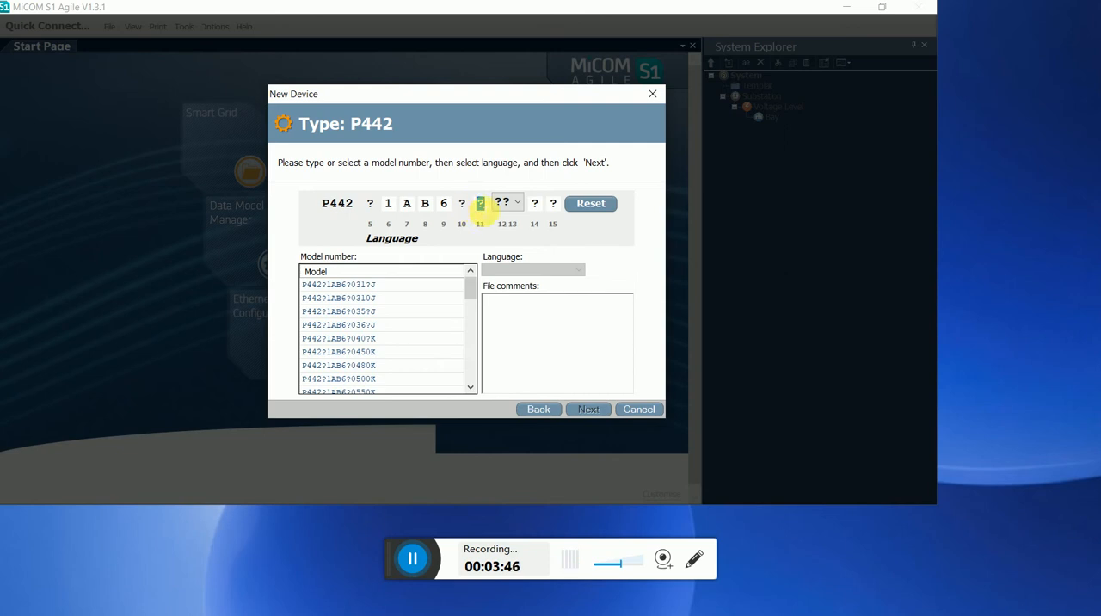
Set P442 model number position 11 to 0, software version to 55, settings position to 0 and hardware suffix to K.
left_click(480, 203)
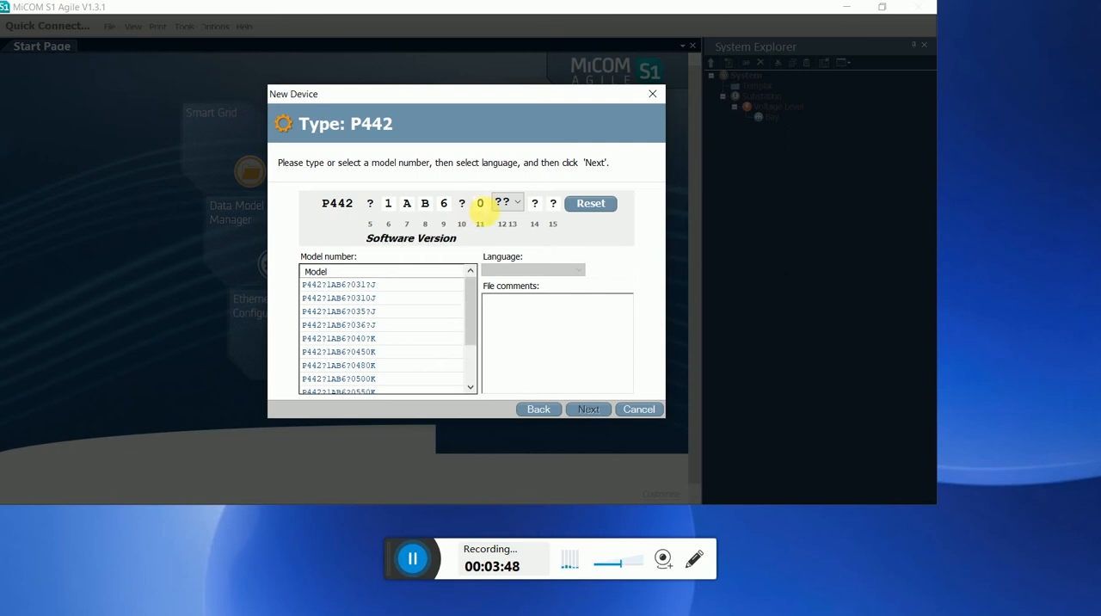
left_click(510, 205)
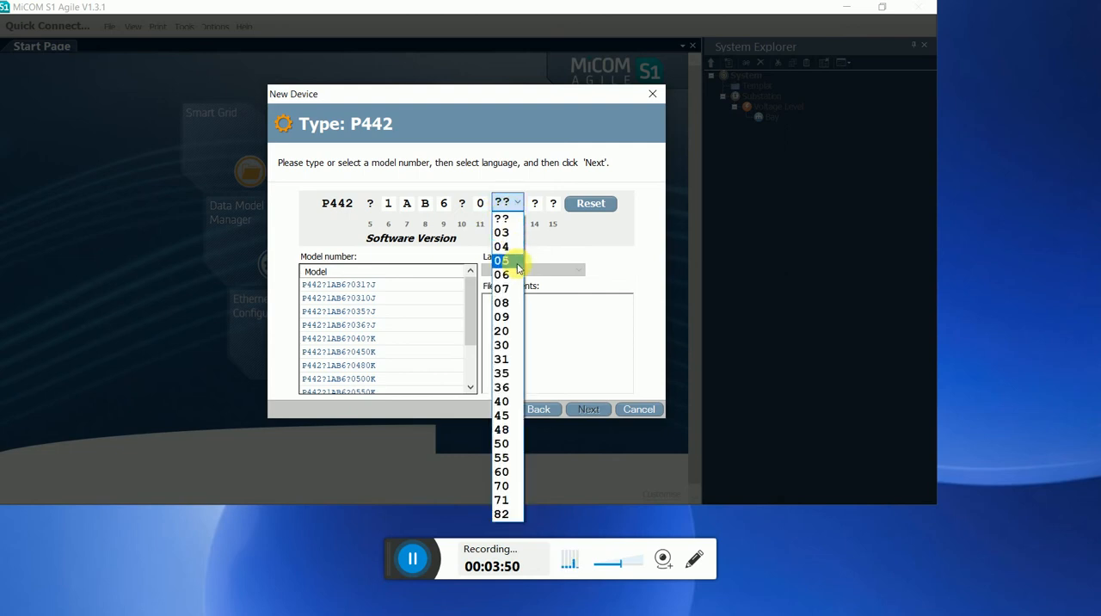
left_click(507, 458)
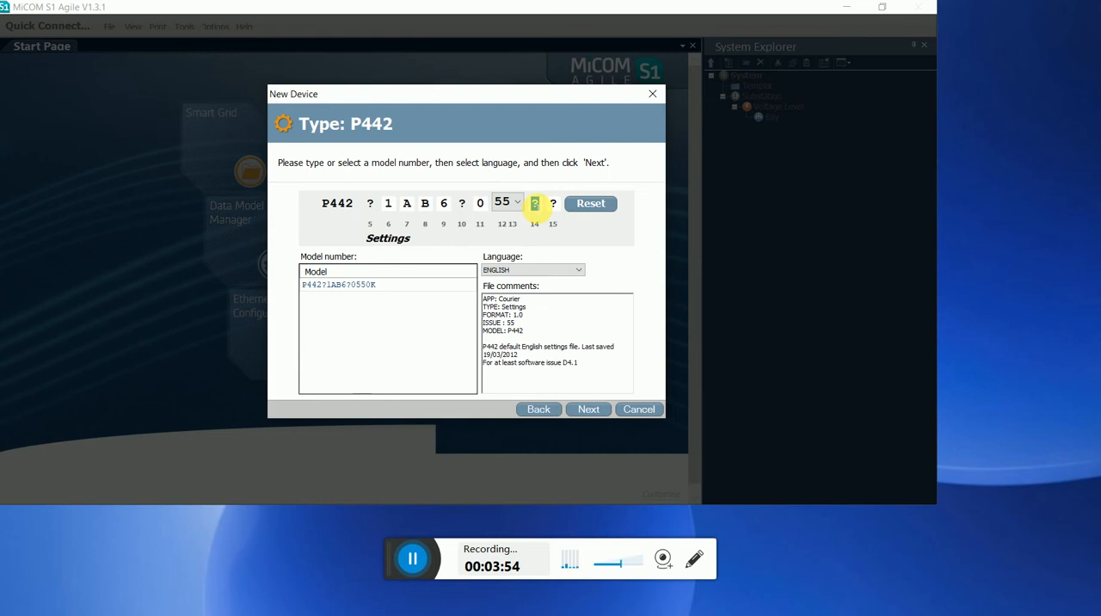
type("0")
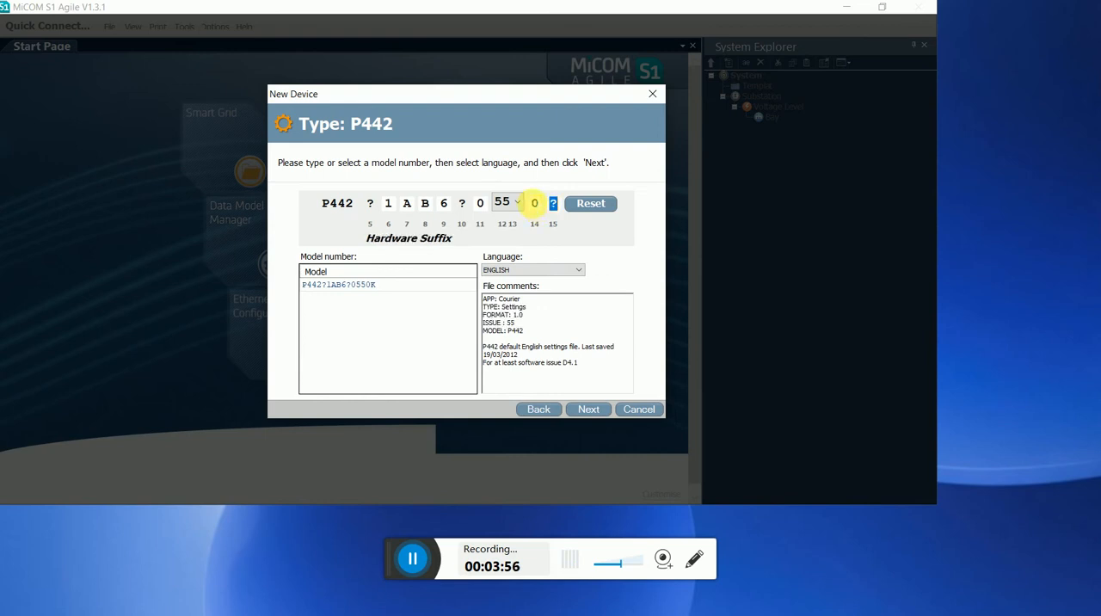
type("K")
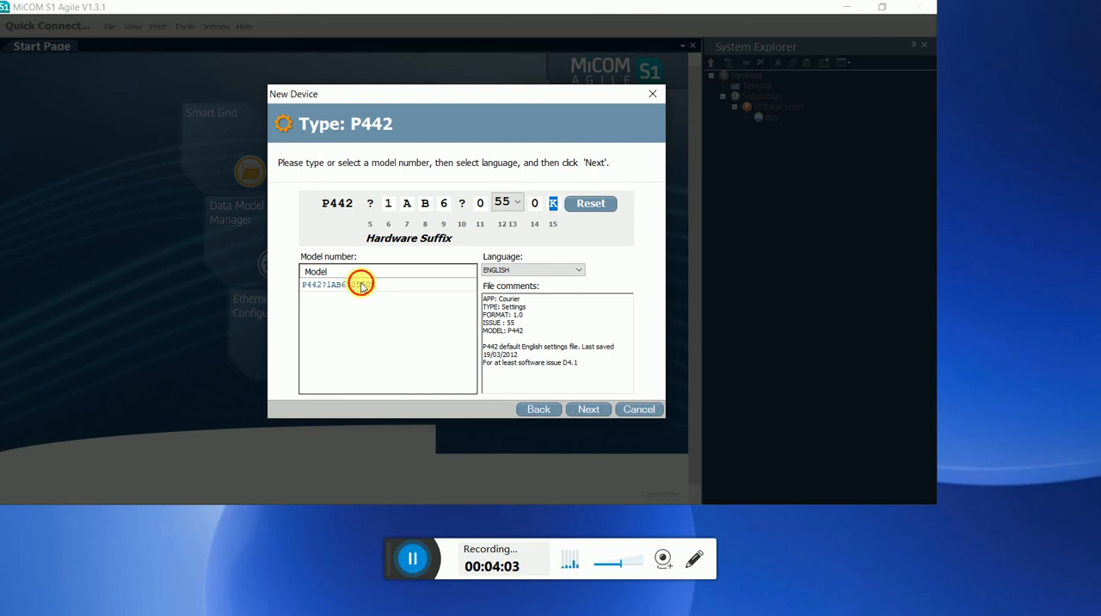
Choose model P442?1AB6?0550K and finish creating the device with the default name P442.
left_click(360, 285)
left_click(595, 409)
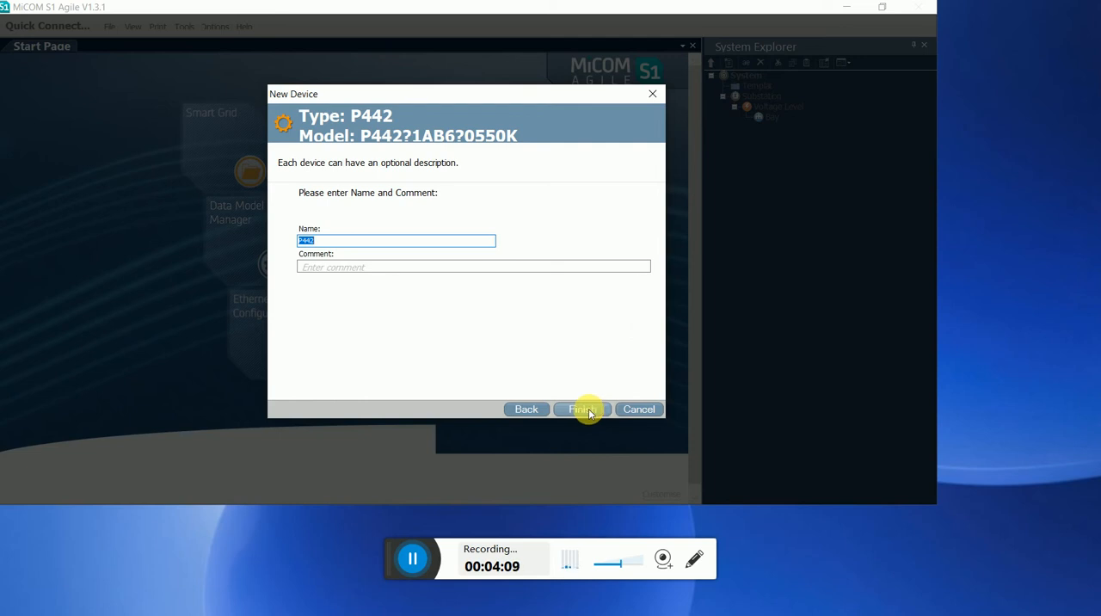
left_click(588, 409)
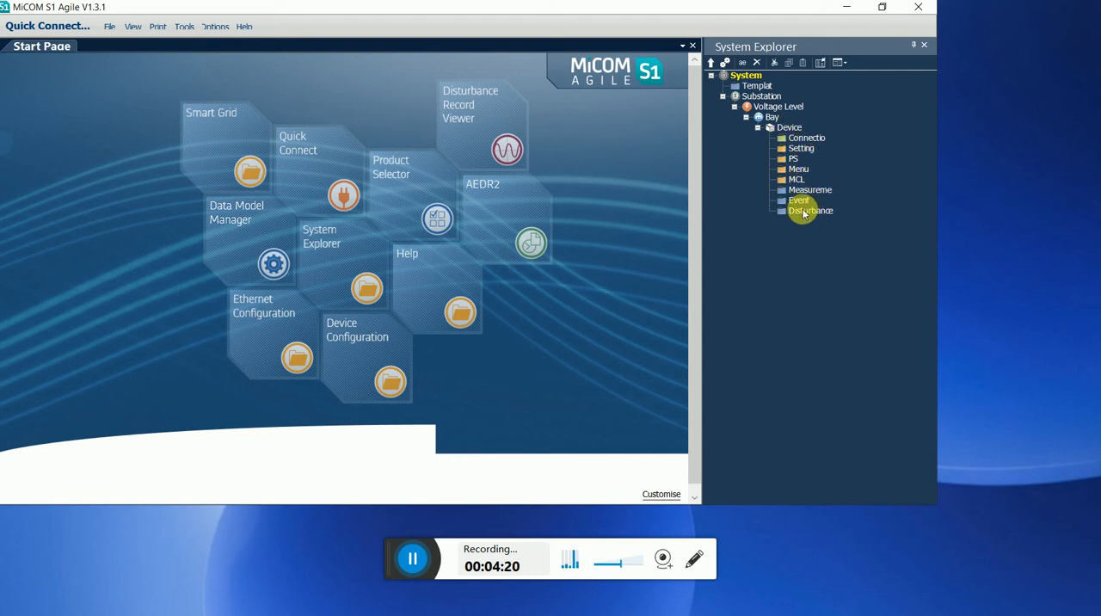
Start a new connection under the device's Connections folder, using the Ethernet port type.
left_click(807, 139)
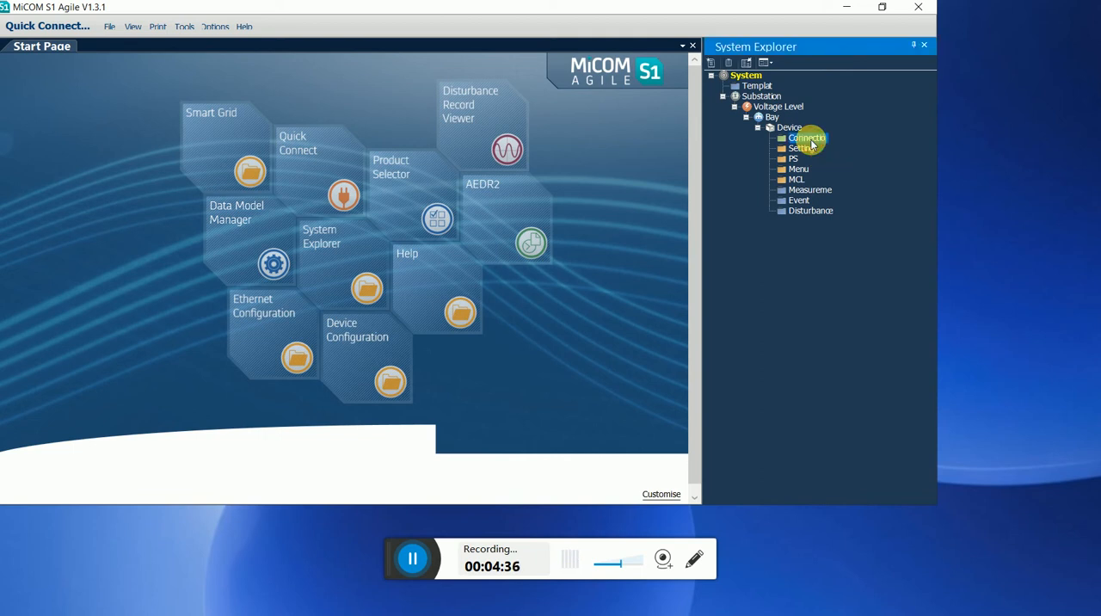
right_click(810, 144)
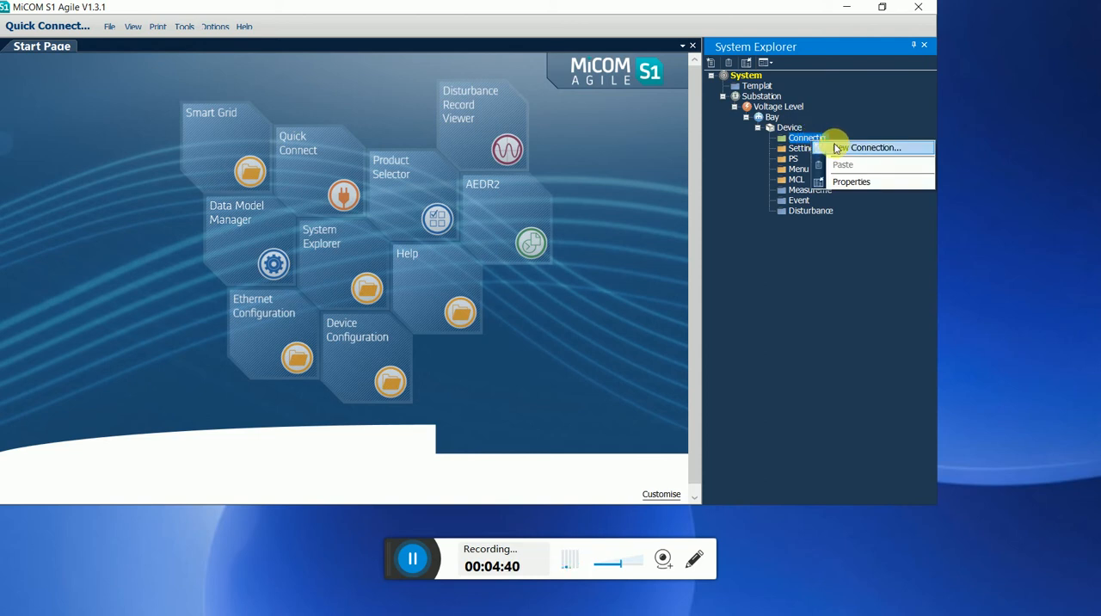
left_click(853, 149)
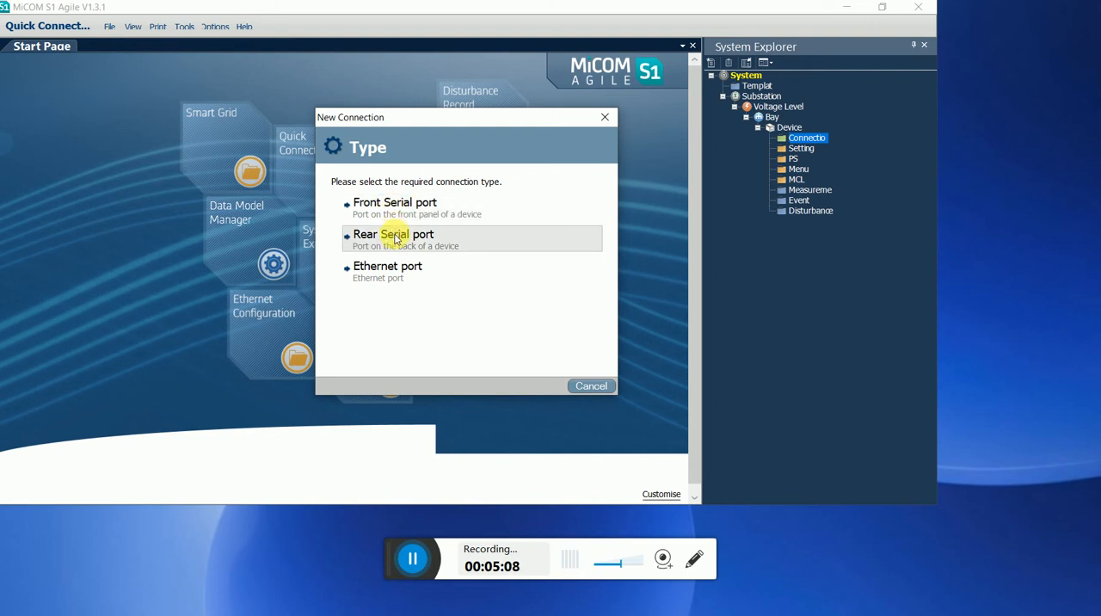
left_click(413, 558)
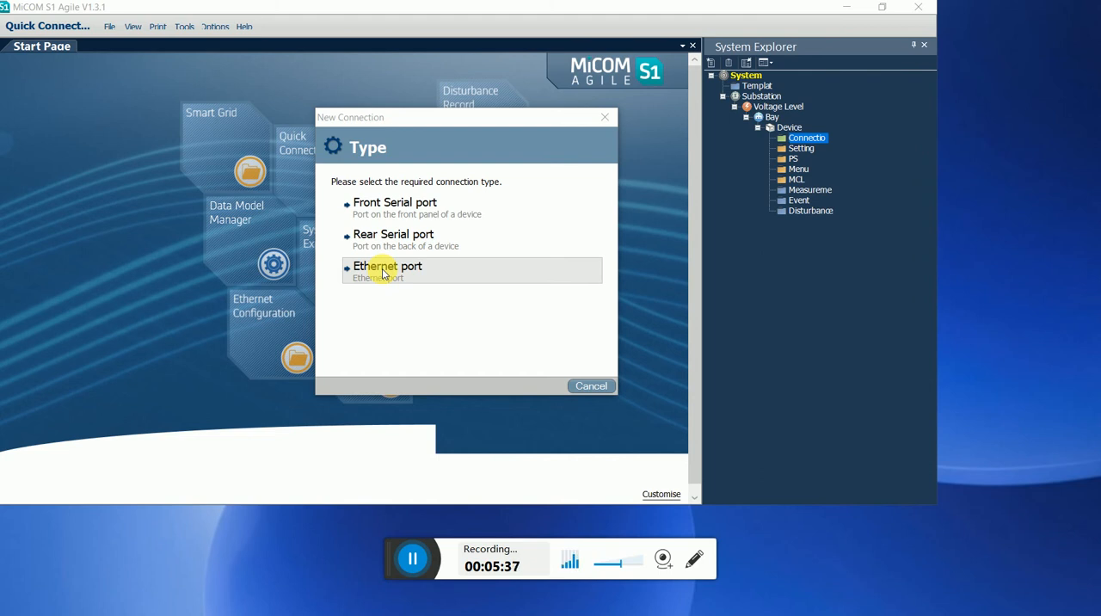
left_click(384, 272)
Set the connection's device IP address to 192.168.104.120.
left_click(370, 182)
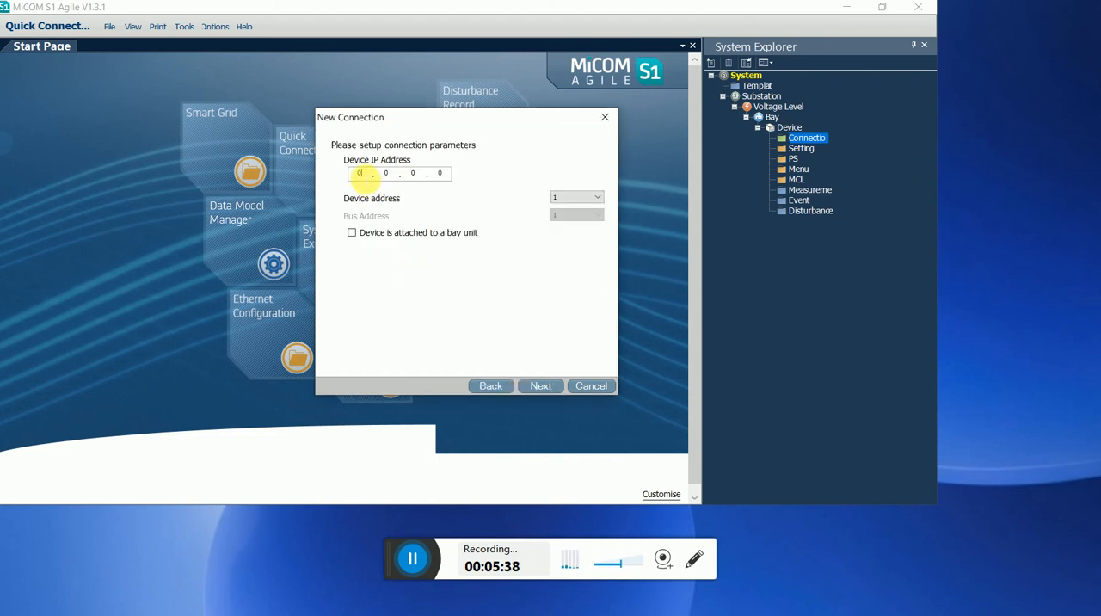
type("192.168.")
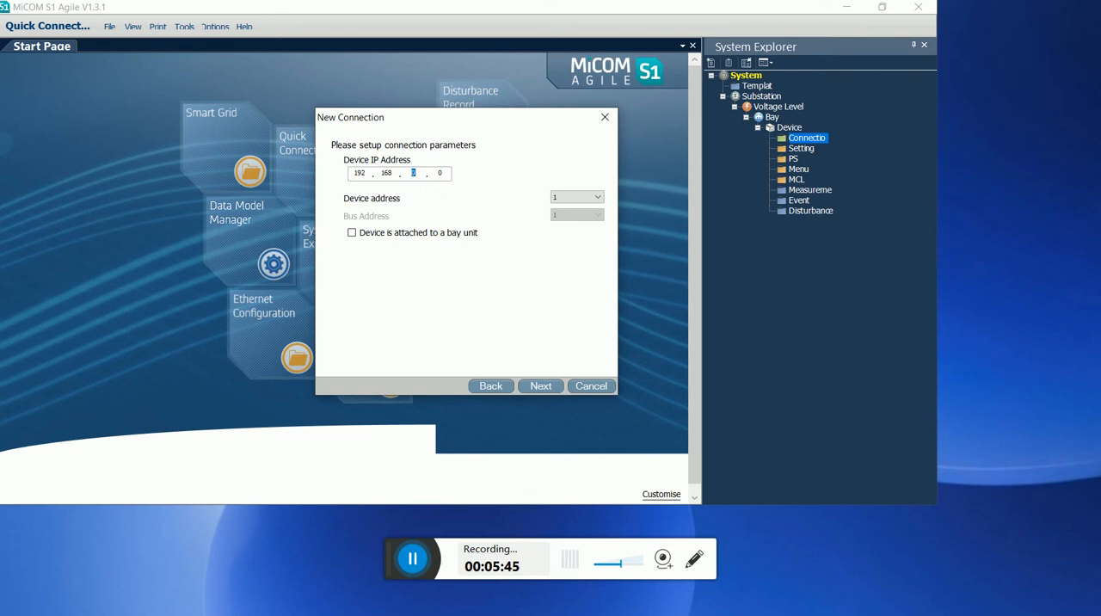
type("104.120")
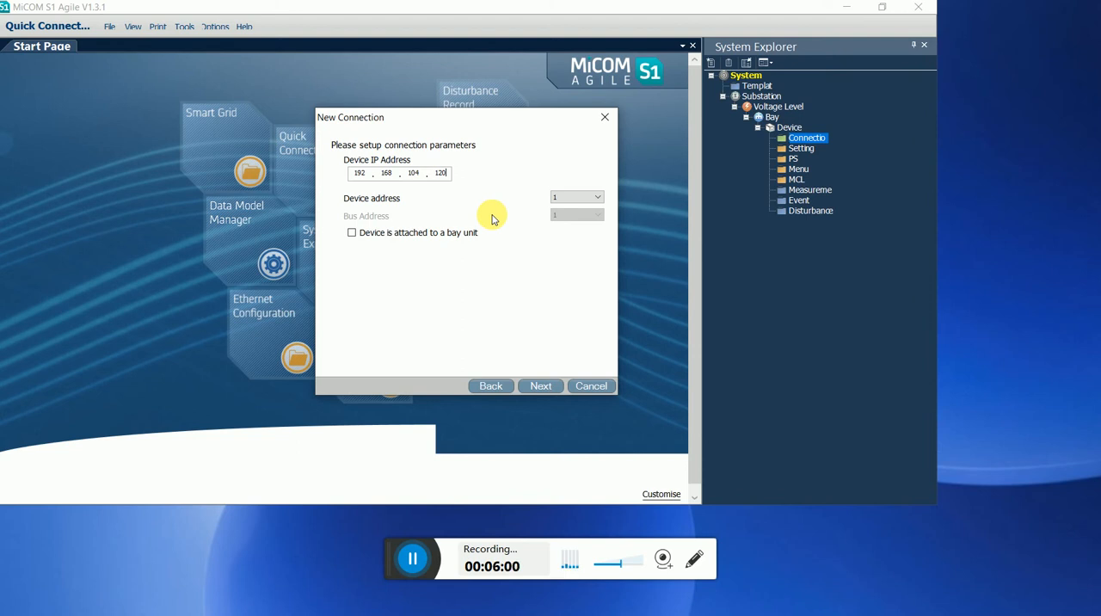
Look through the available device addresses for the Ethernet connection.
left_click(587, 200)
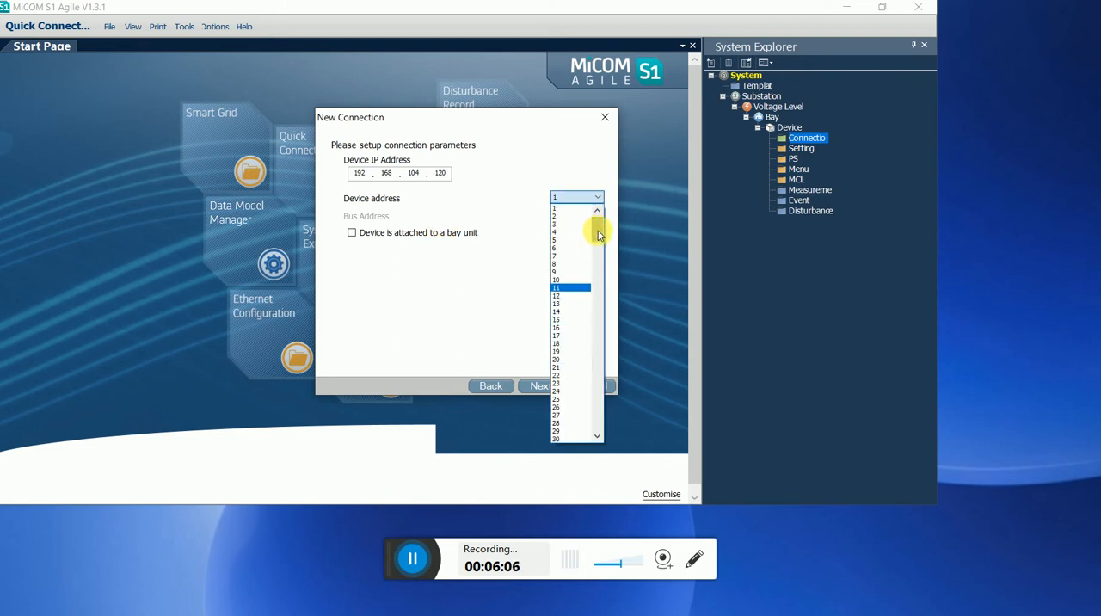
left_click_drag(599, 231, 592, 377)
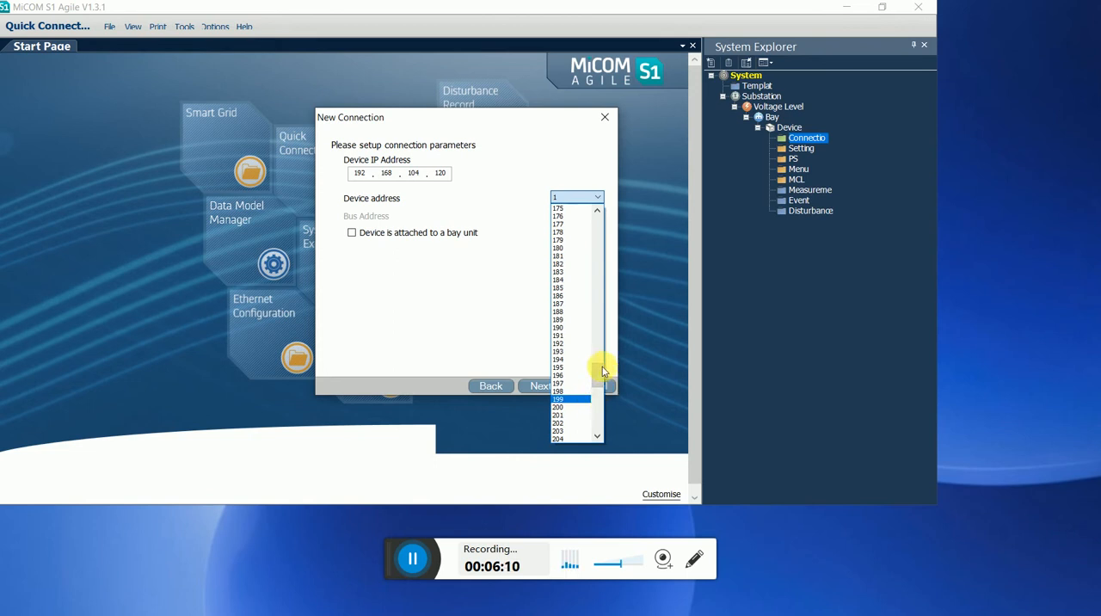
left_click_drag(601, 371, 582, 354)
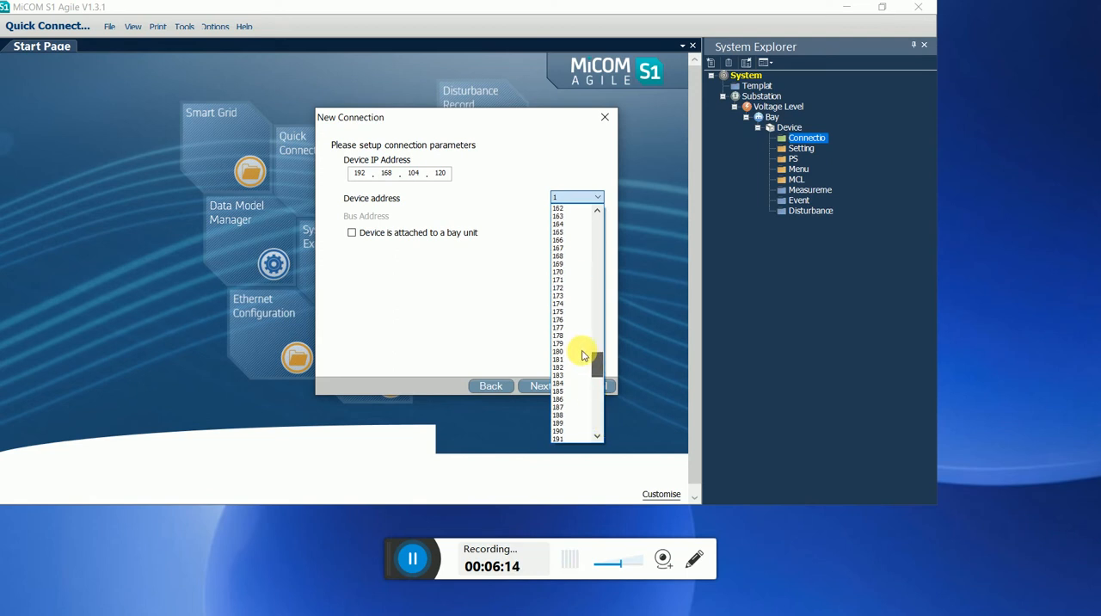
left_click(461, 315)
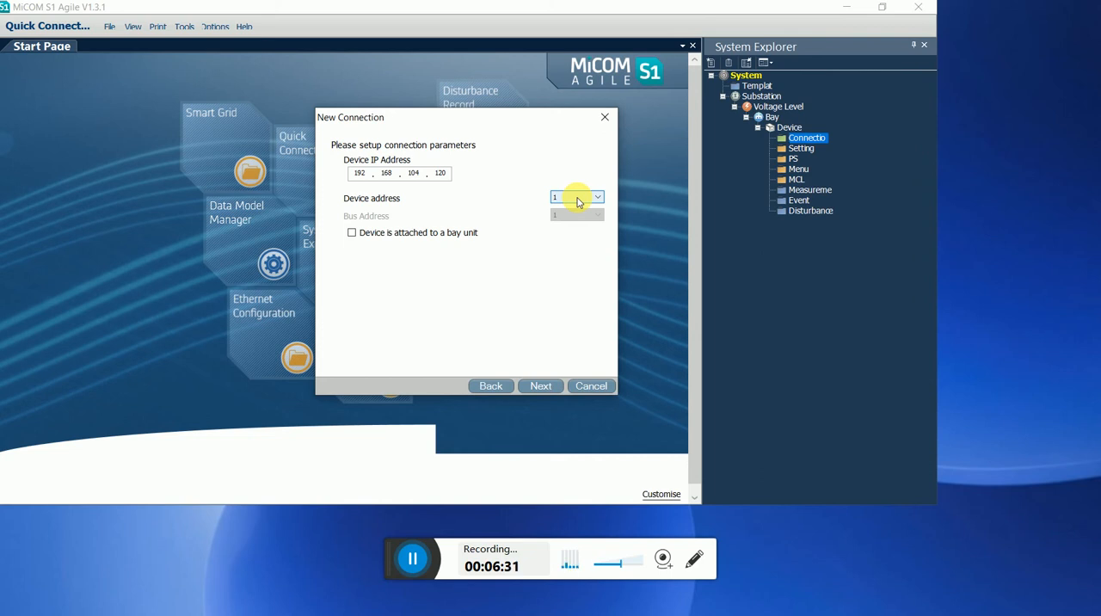
Name the connection TEST, finish creating it and accept its communication setup.
left_click(547, 387)
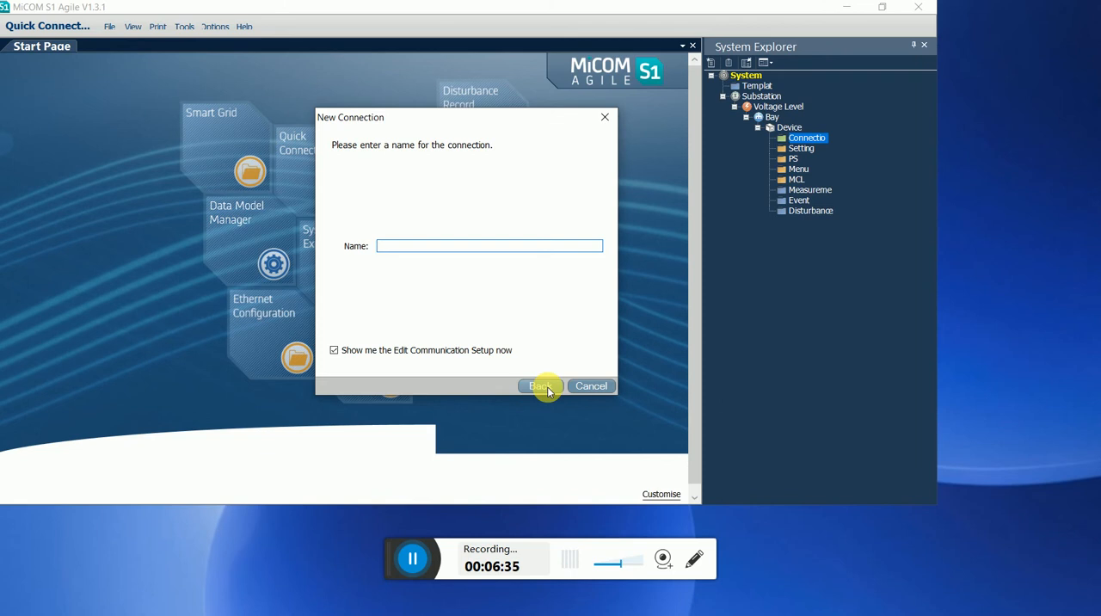
type("TEST")
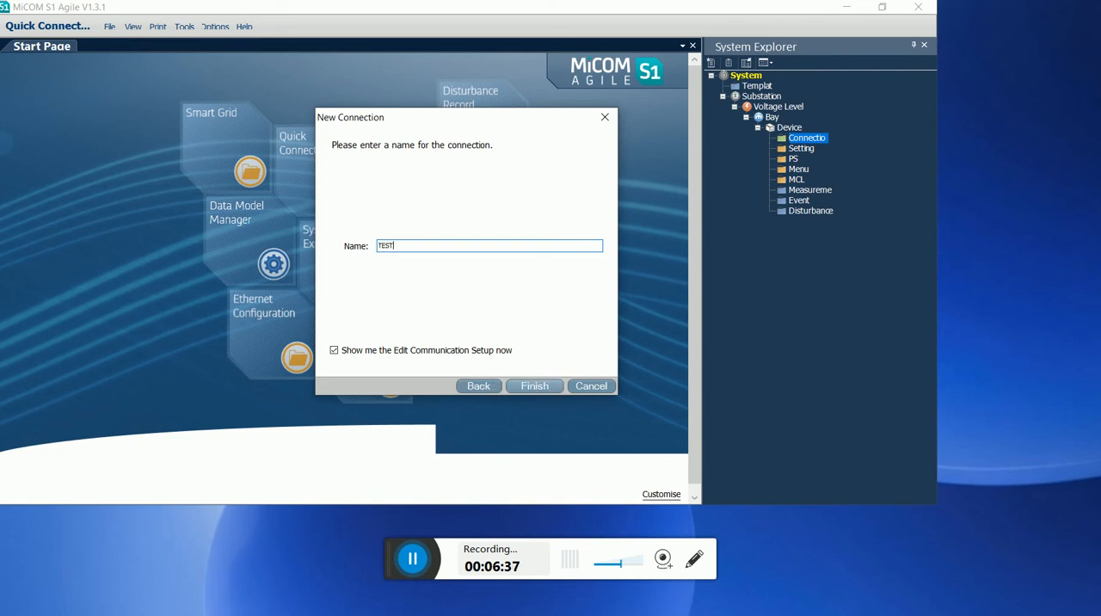
left_click(531, 389)
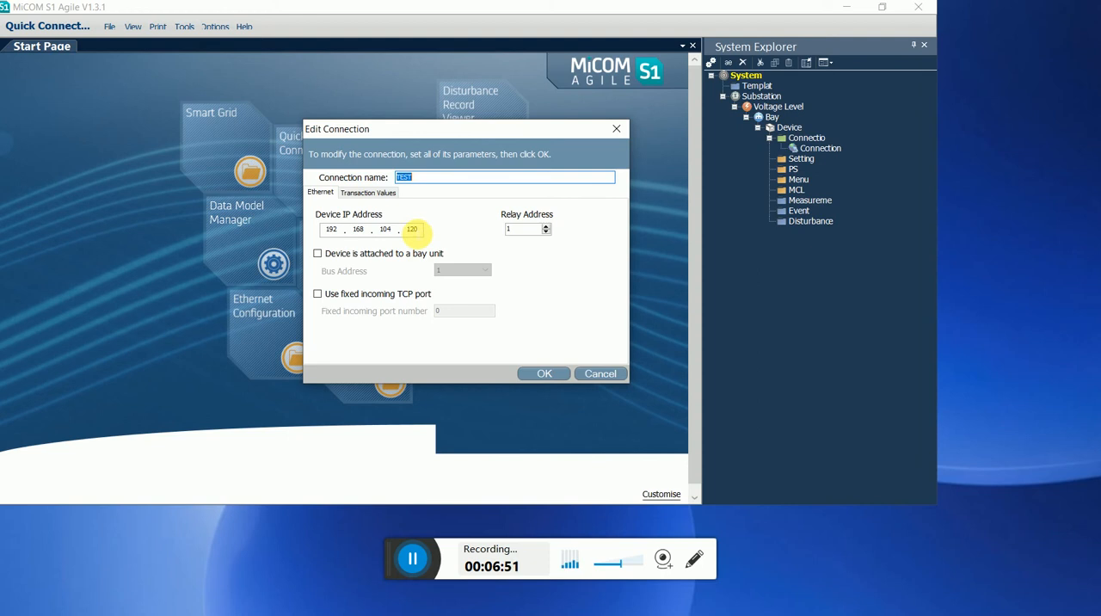
left_click(545, 375)
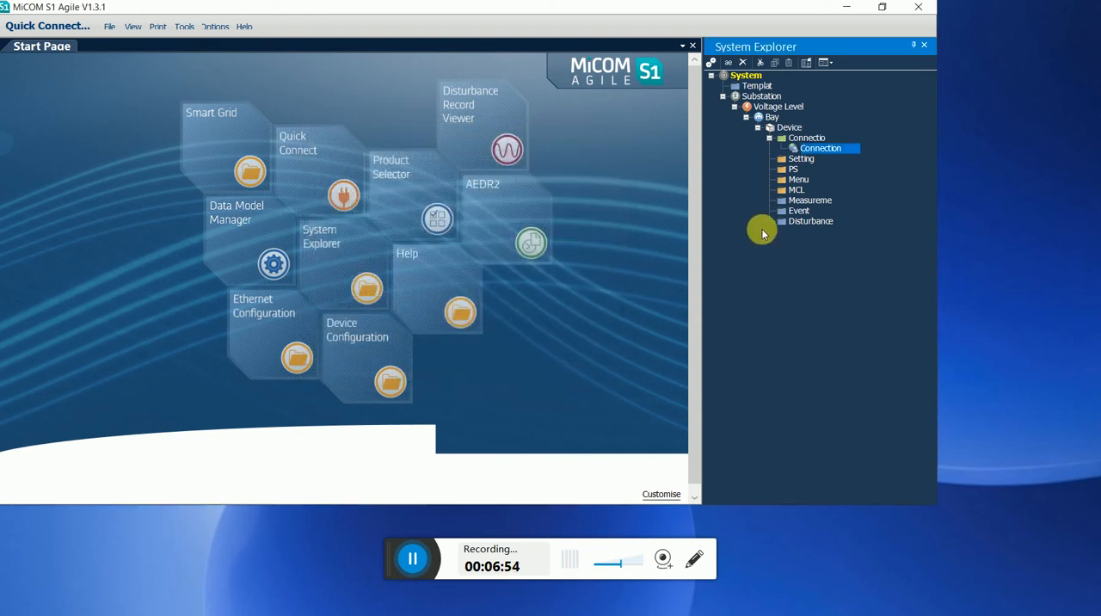
Test the new connection to the relay and dismiss the test dialog.
left_click(800, 160)
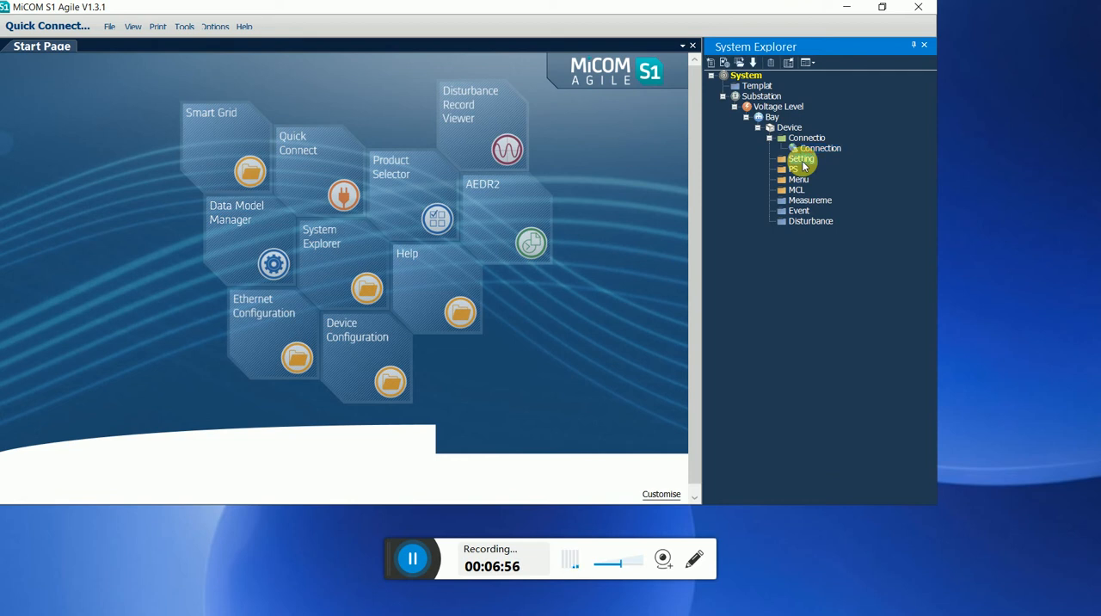
left_click(810, 151)
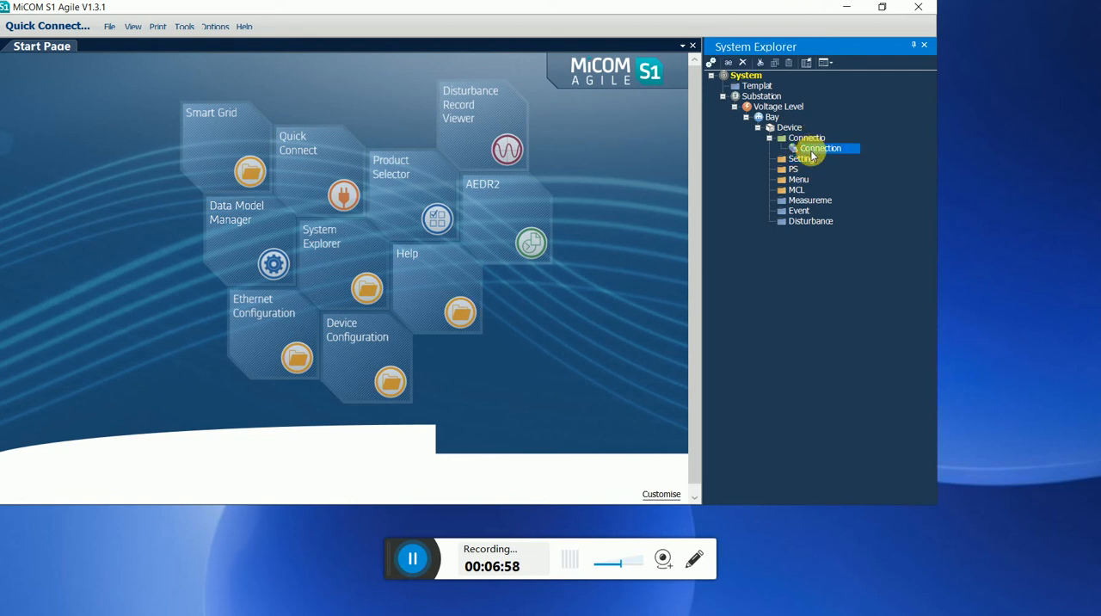
right_click(811, 153)
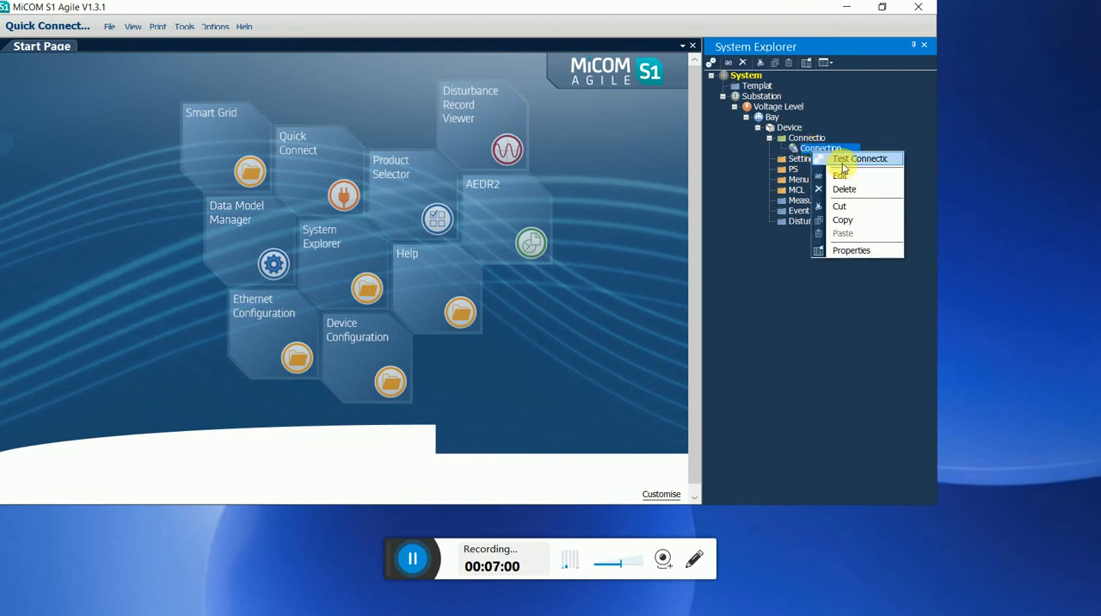
left_click(843, 161)
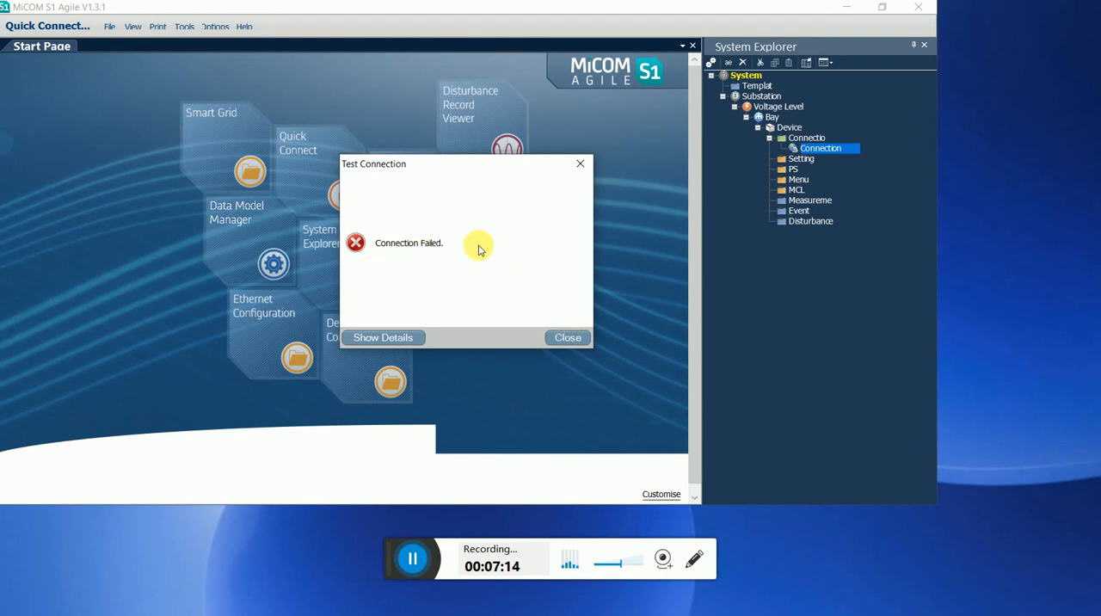
left_click(563, 338)
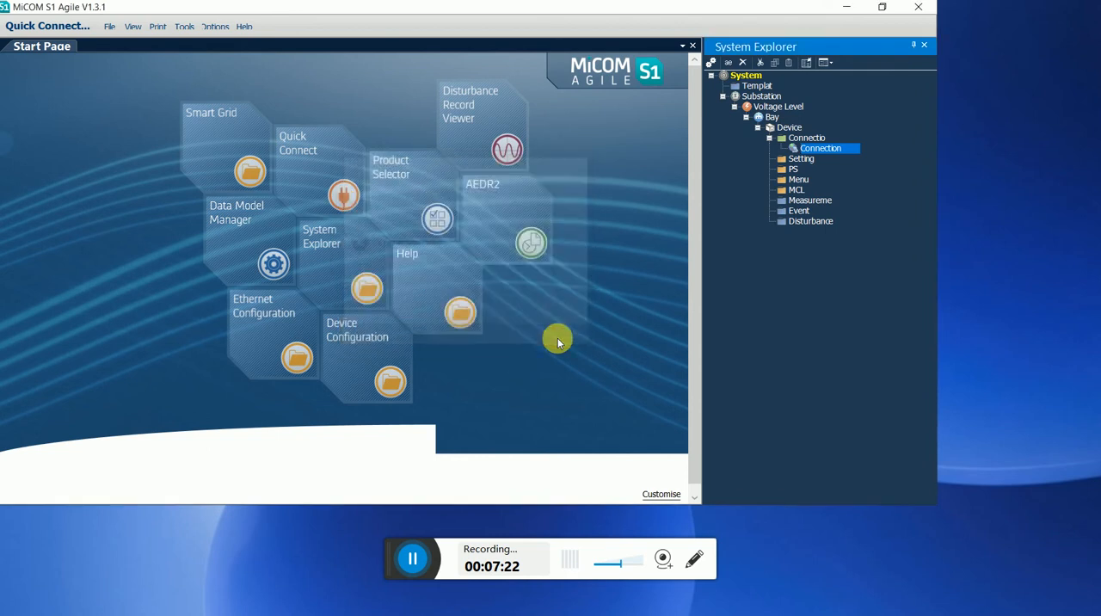
Examine the file and extraction options available for the device's Settings and PSL folders.
left_click(802, 159)
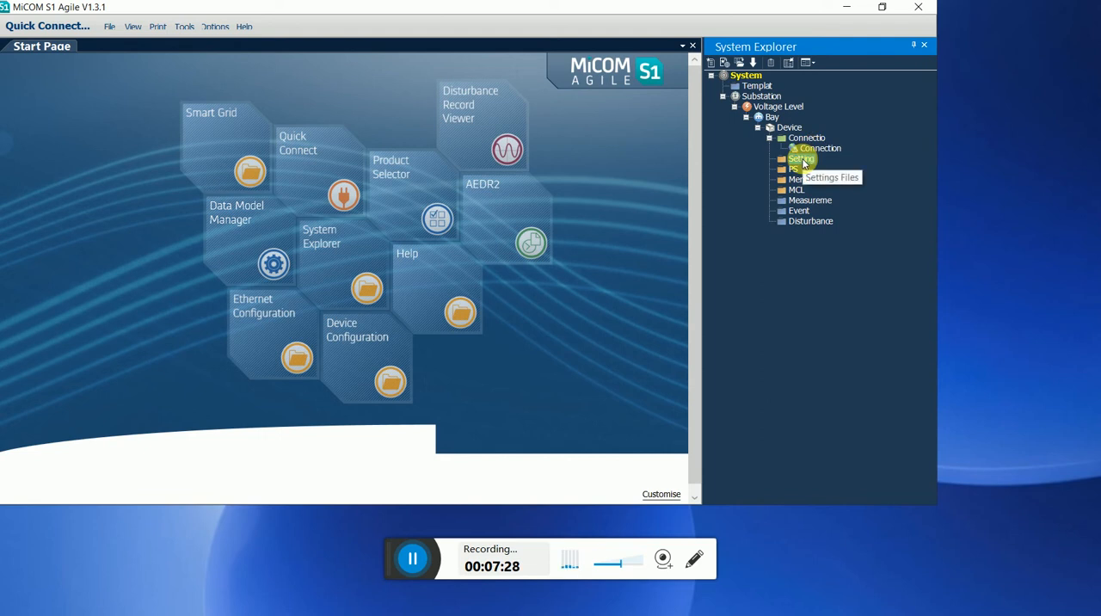
right_click(803, 164)
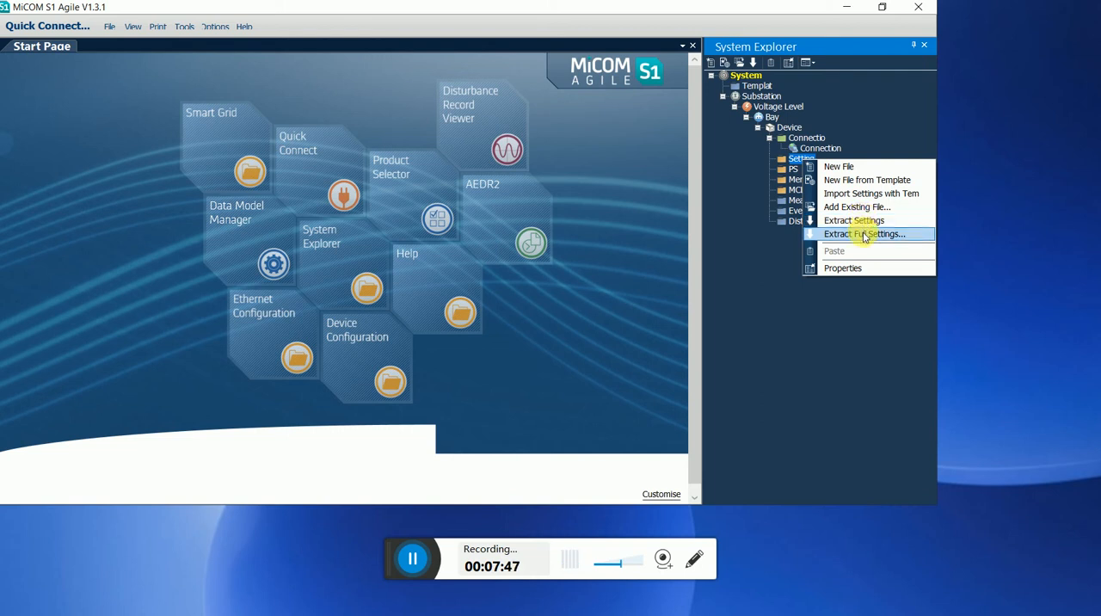
left_click(862, 300)
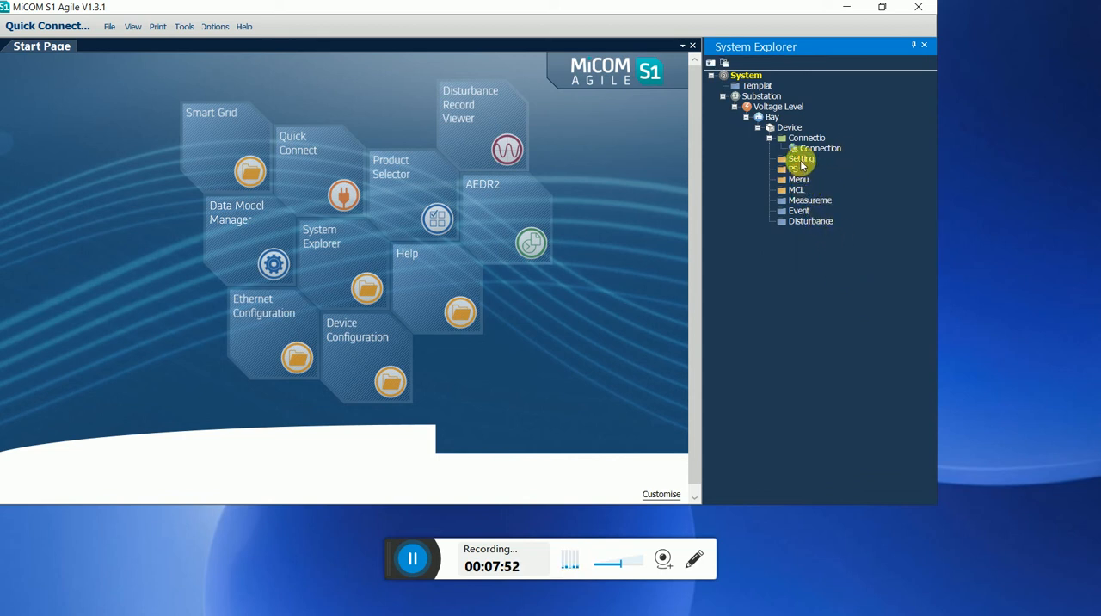
right_click(793, 174)
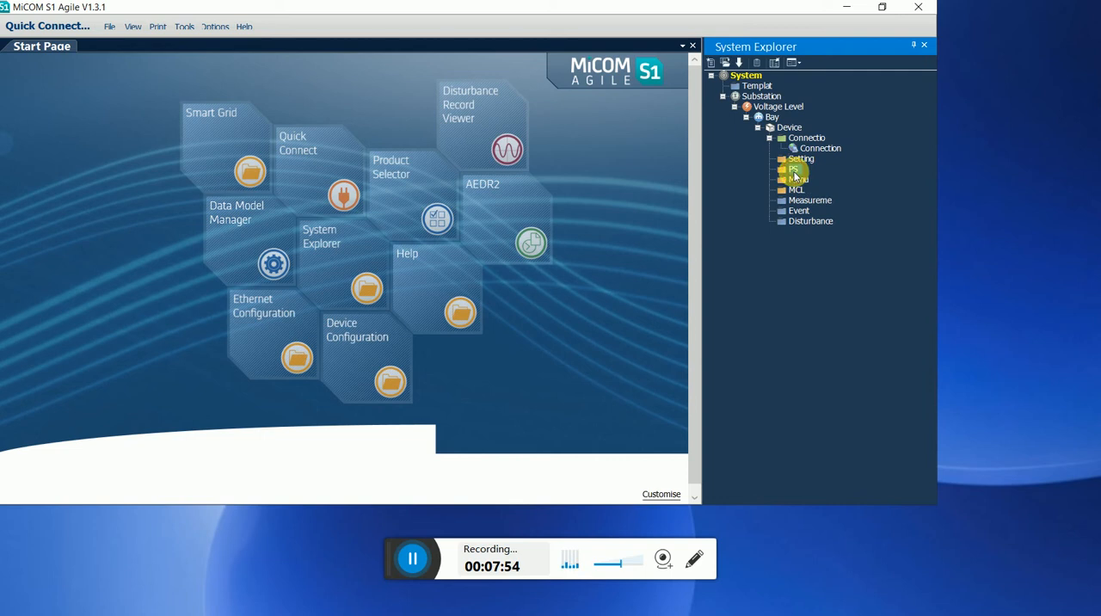
right_click(794, 173)
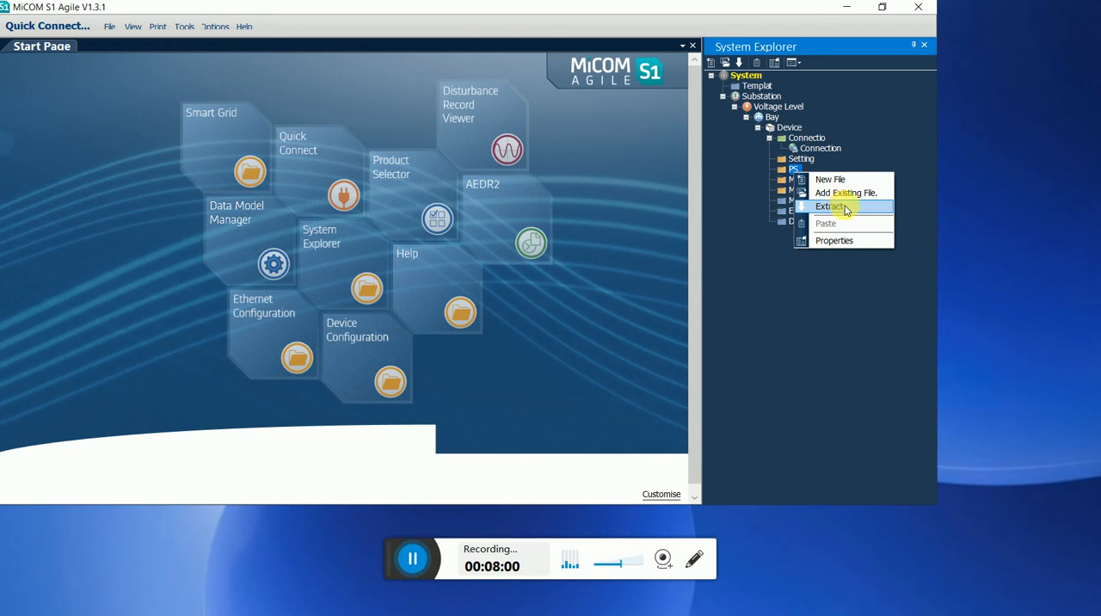
left_click(827, 349)
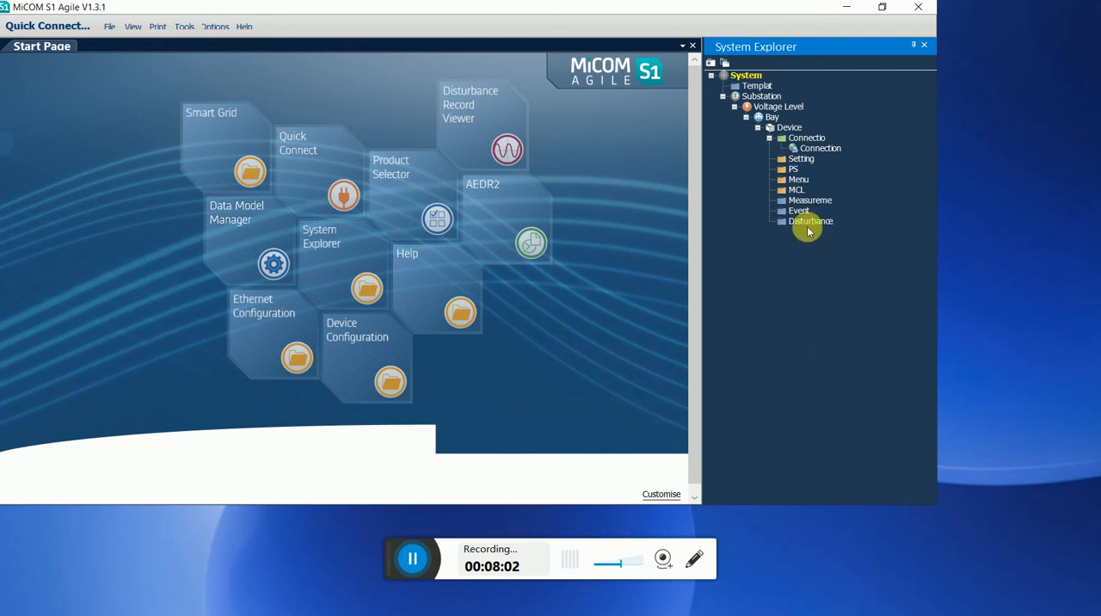
left_click(803, 180)
left_click(801, 189)
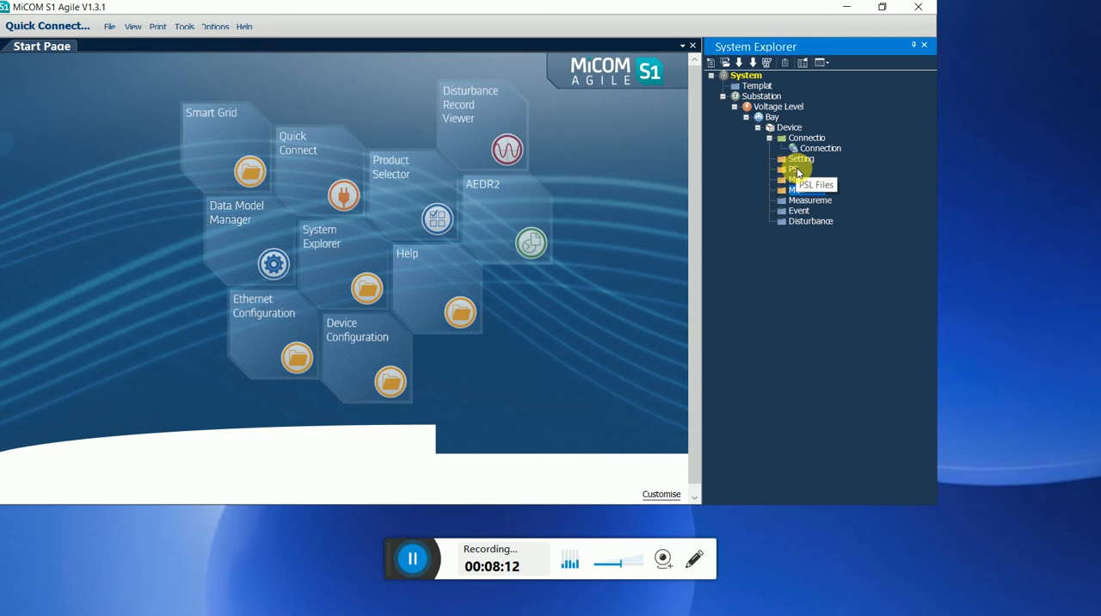
left_click(799, 160)
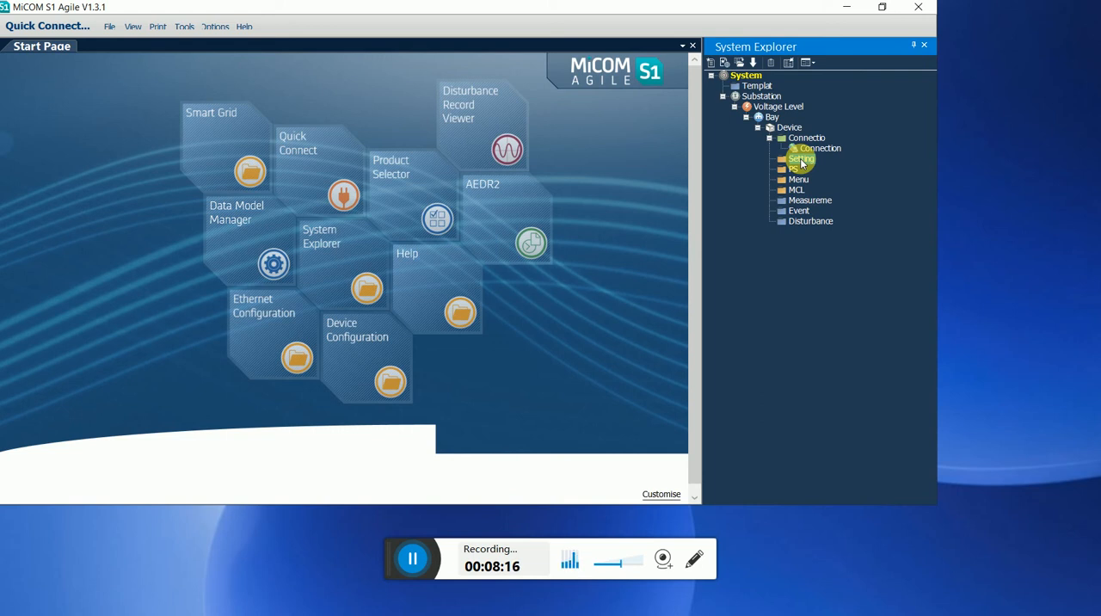
Add the existing settings file 000 from the Desktop to the device's Settings folder and dismiss the confirmation.
right_click(802, 163)
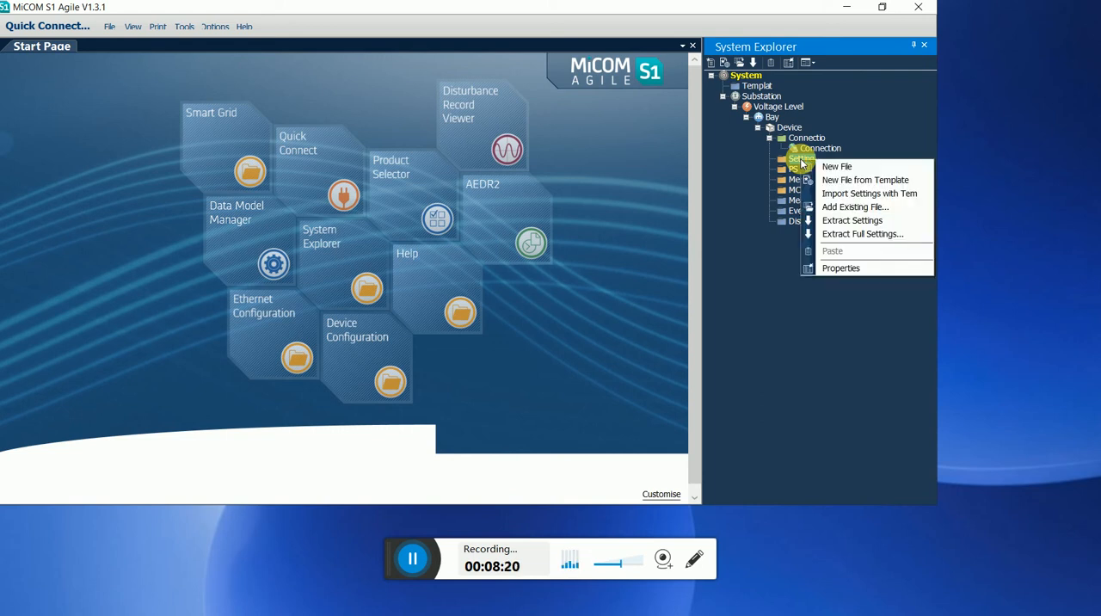
left_click(867, 208)
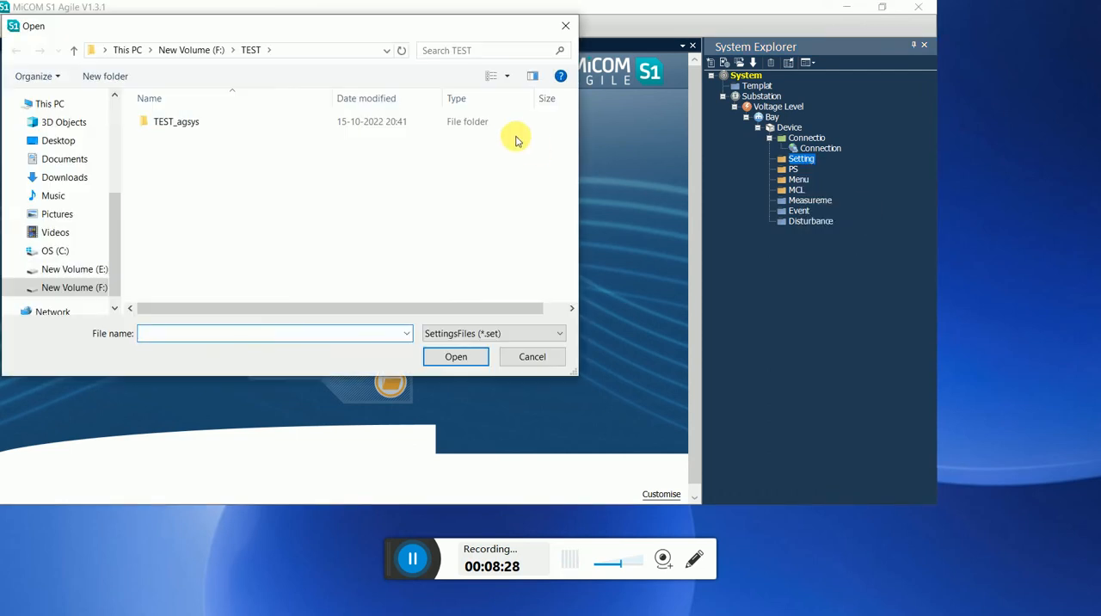
left_click(71, 146)
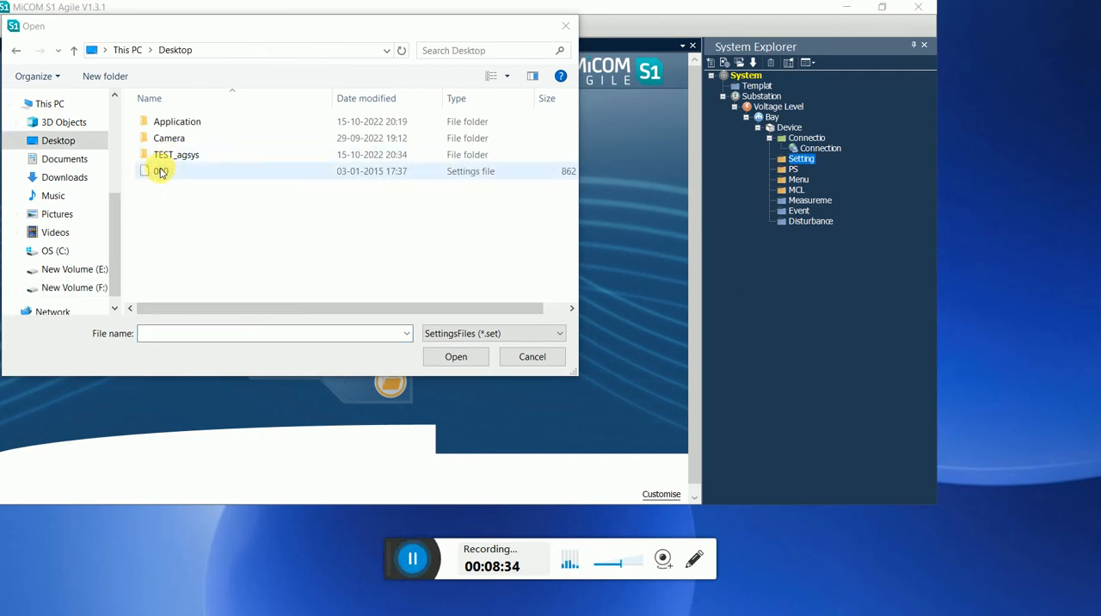
left_click(160, 172)
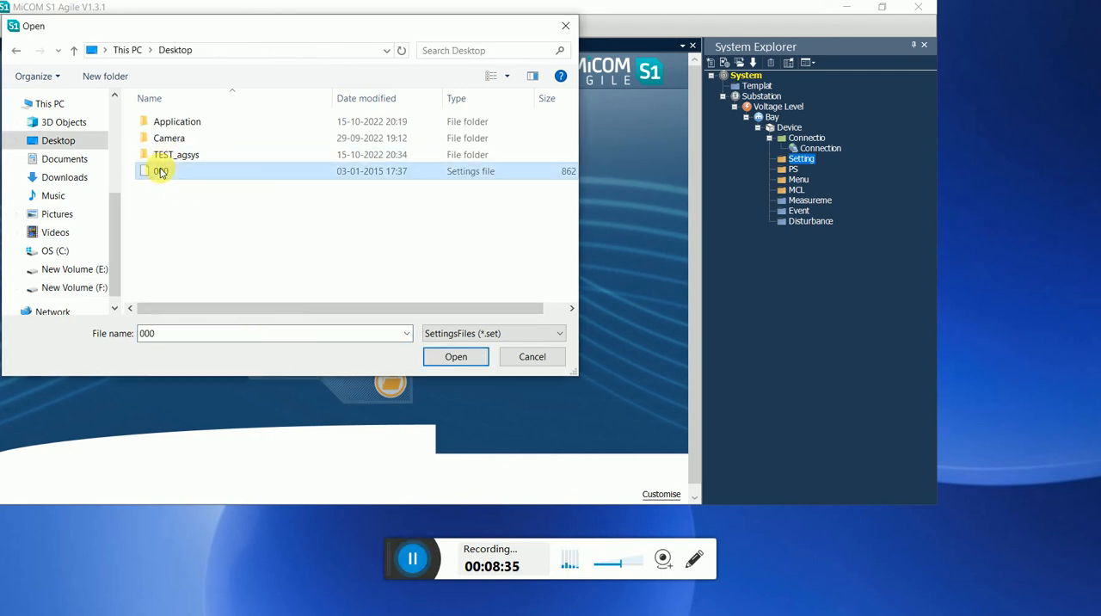
left_click(445, 356)
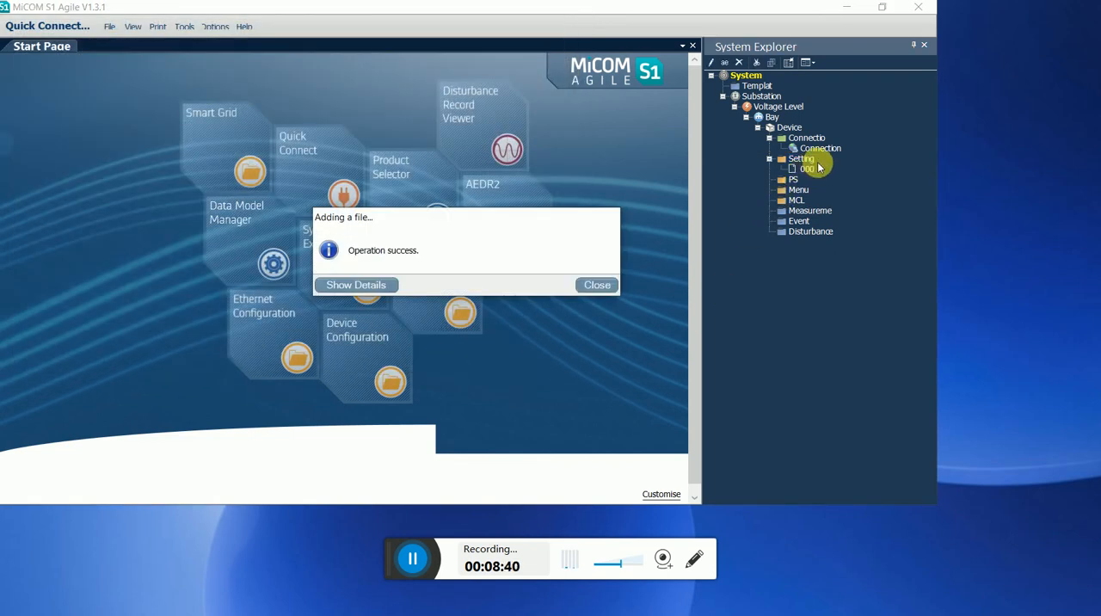
left_click(603, 286)
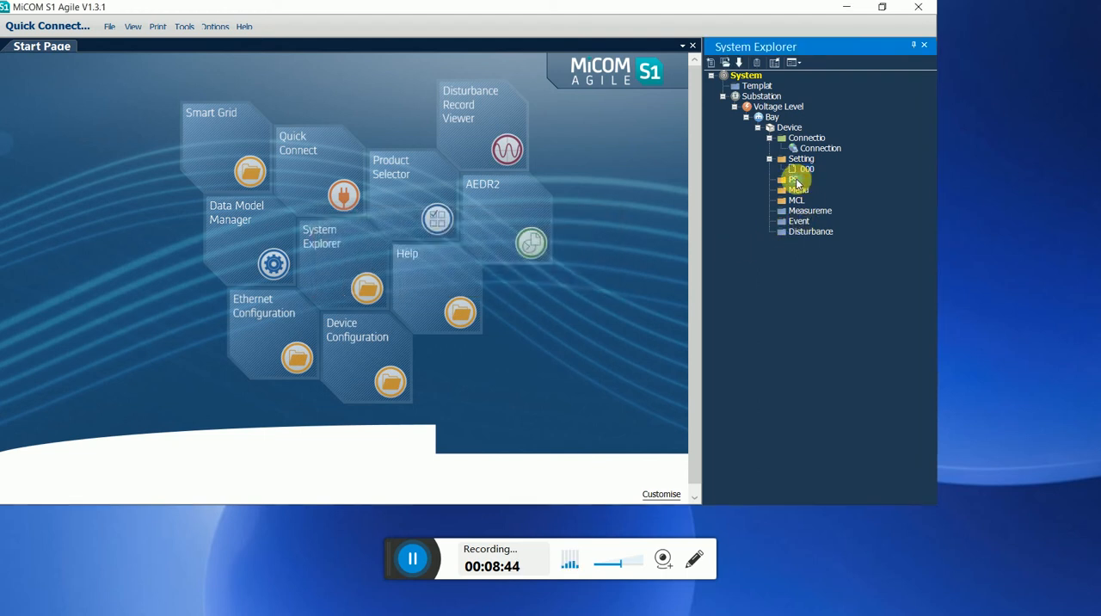
Add the existing file 000.psl from the Desktop to the device's PSL folder and dismiss the confirmation.
right_click(795, 181)
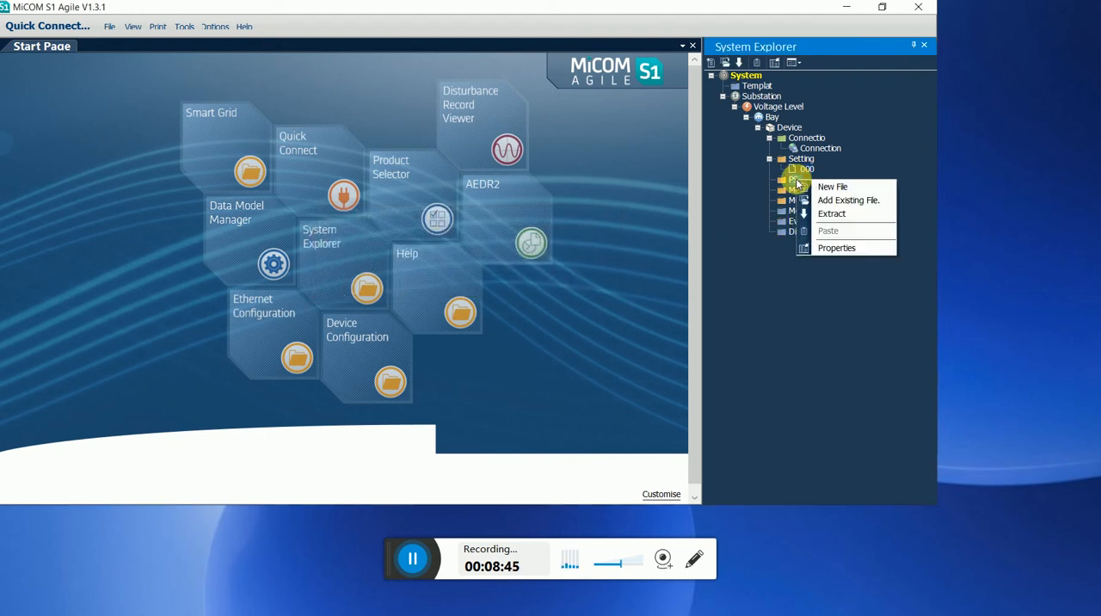
left_click(843, 205)
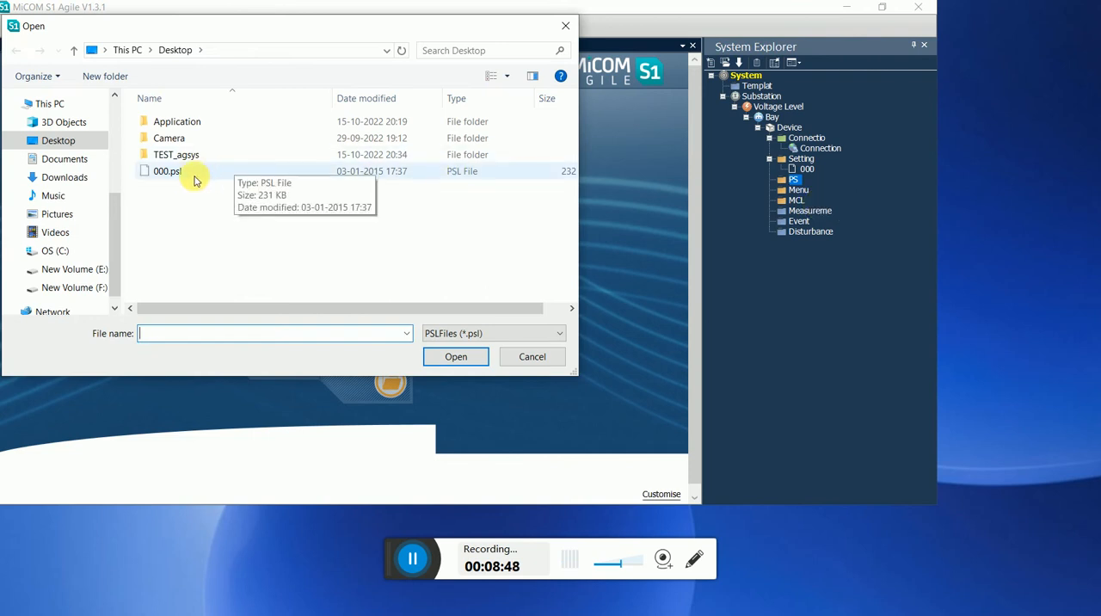
left_click(185, 175)
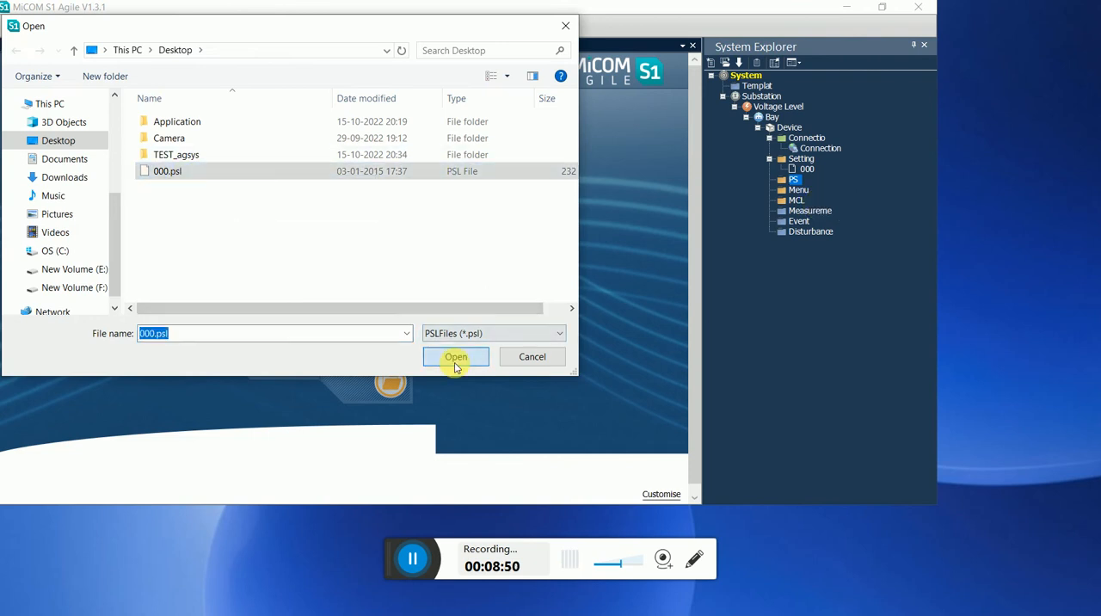
left_click(456, 356)
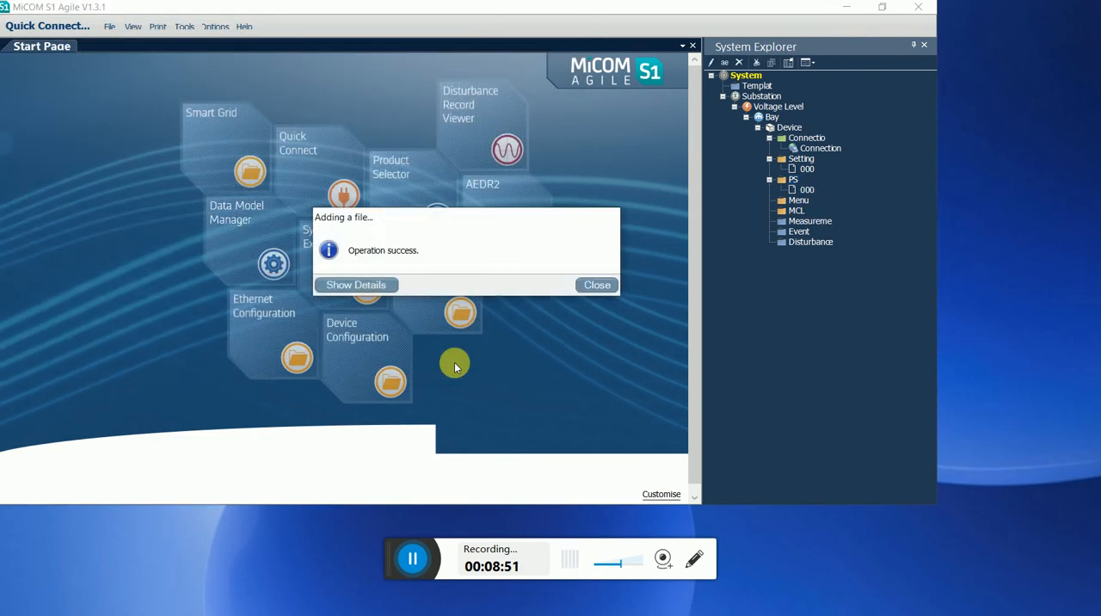
left_click(593, 285)
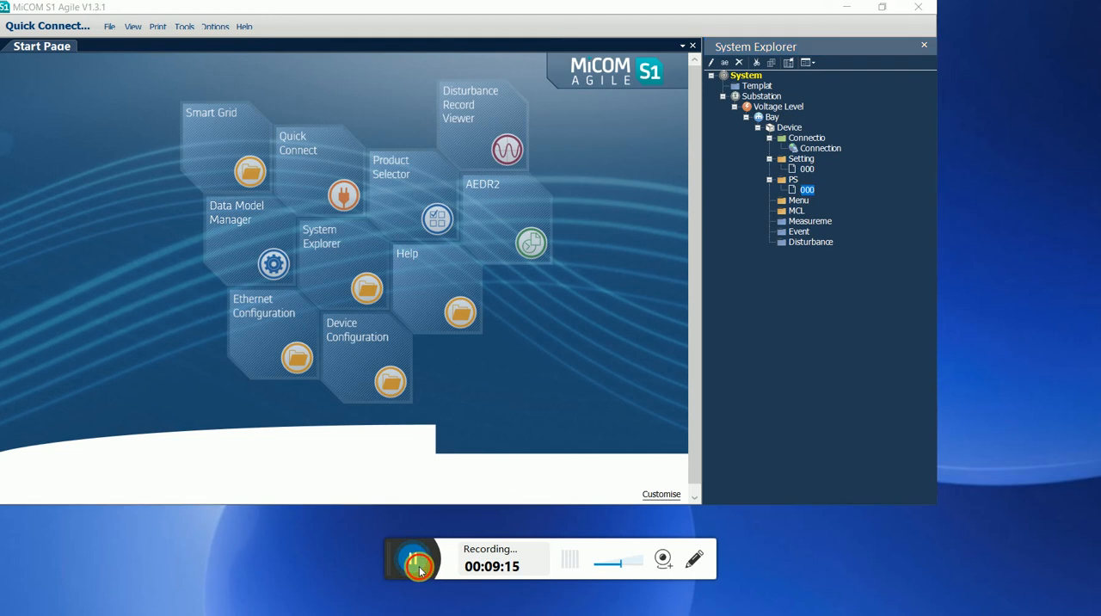
Open the 000 file of the PSL folder in the PSL editor and maximize the editor window.
left_click(414, 562)
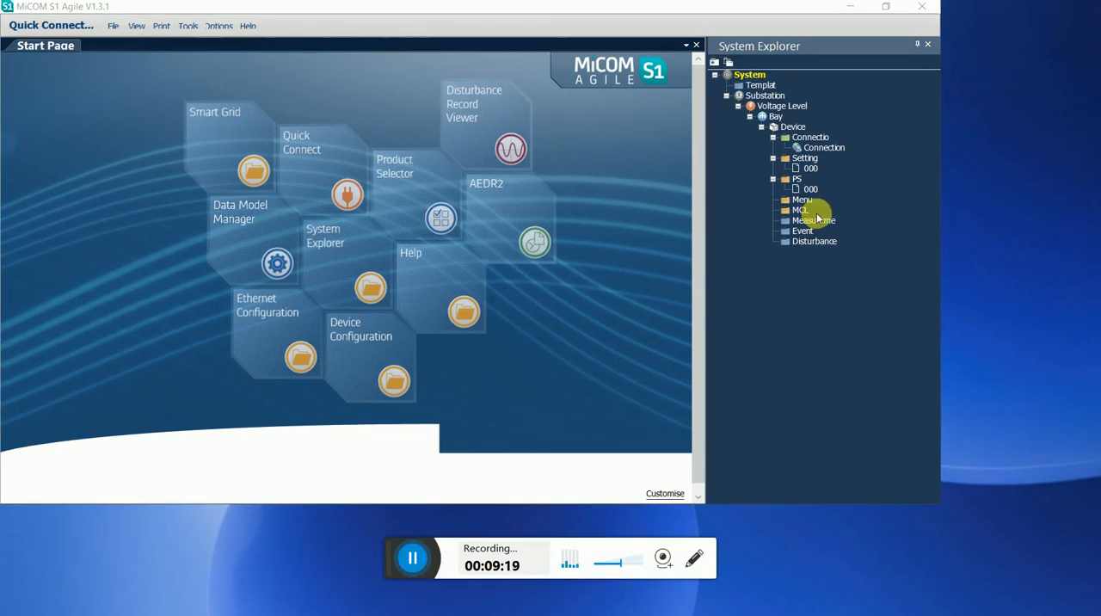
left_click(810, 189)
double_click(810, 189)
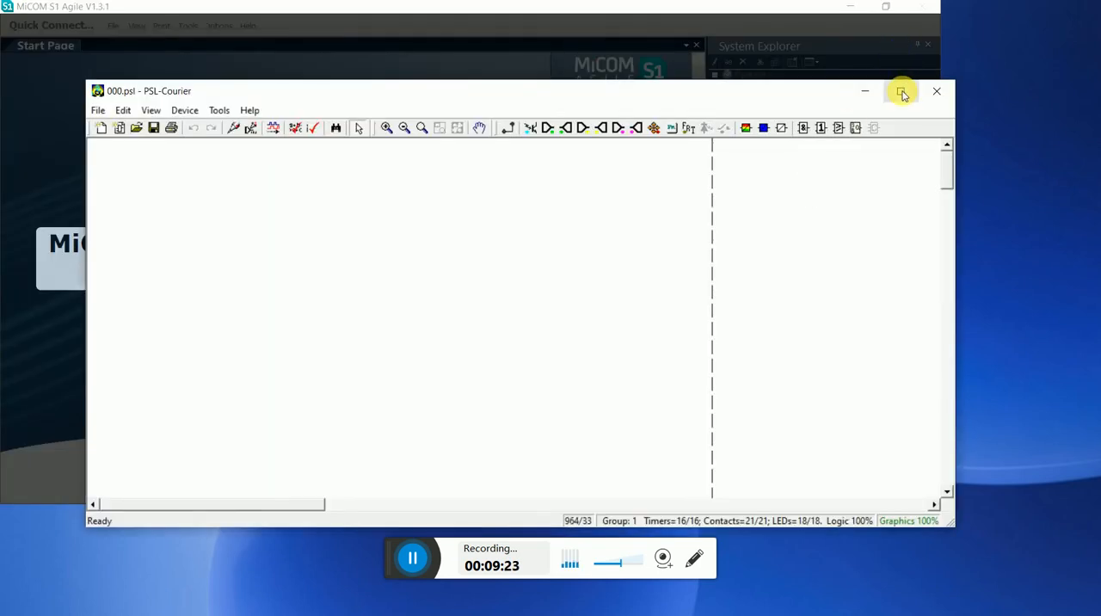
left_click(900, 90)
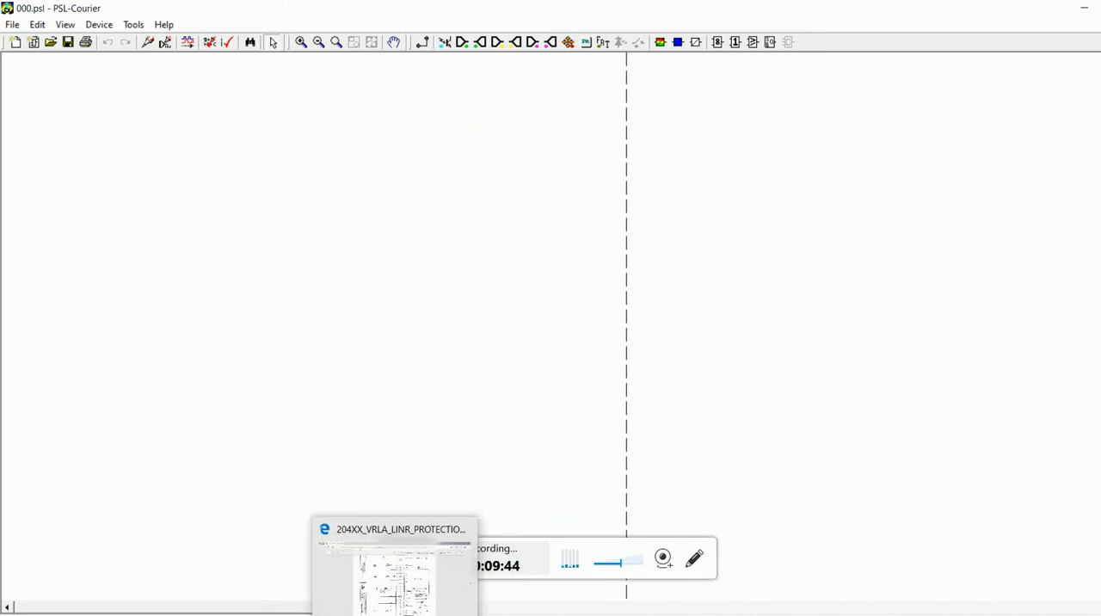
Examine the MiCOM P442 output contacts in the 204XX_VRLA_LINR_PROTECTION_SCHEMATIC PDF, switching between it and the PSL editor.
left_click(394, 614)
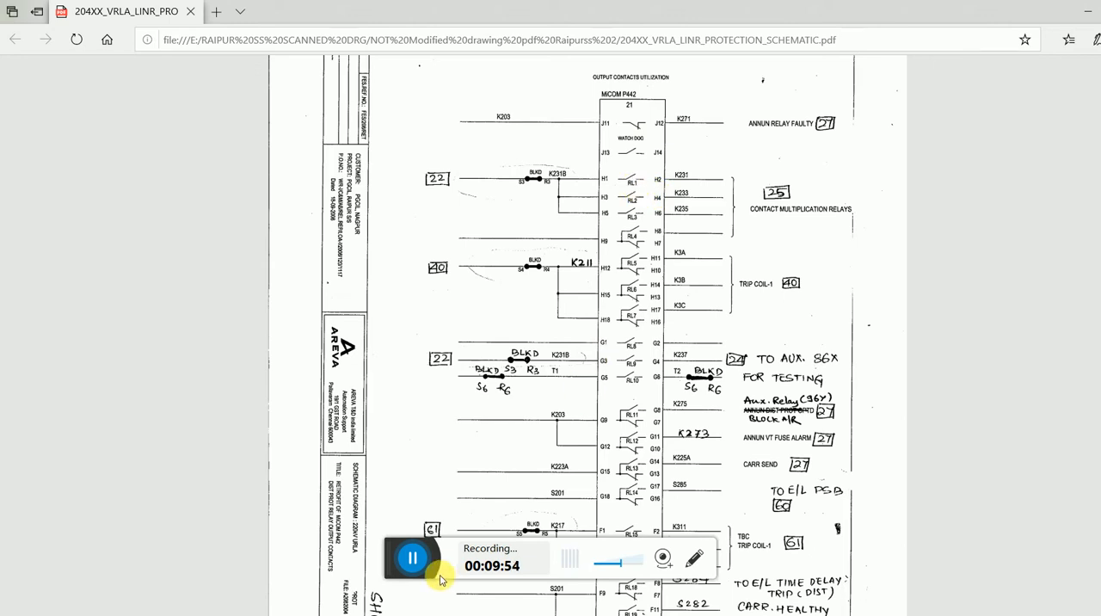
left_click(413, 559)
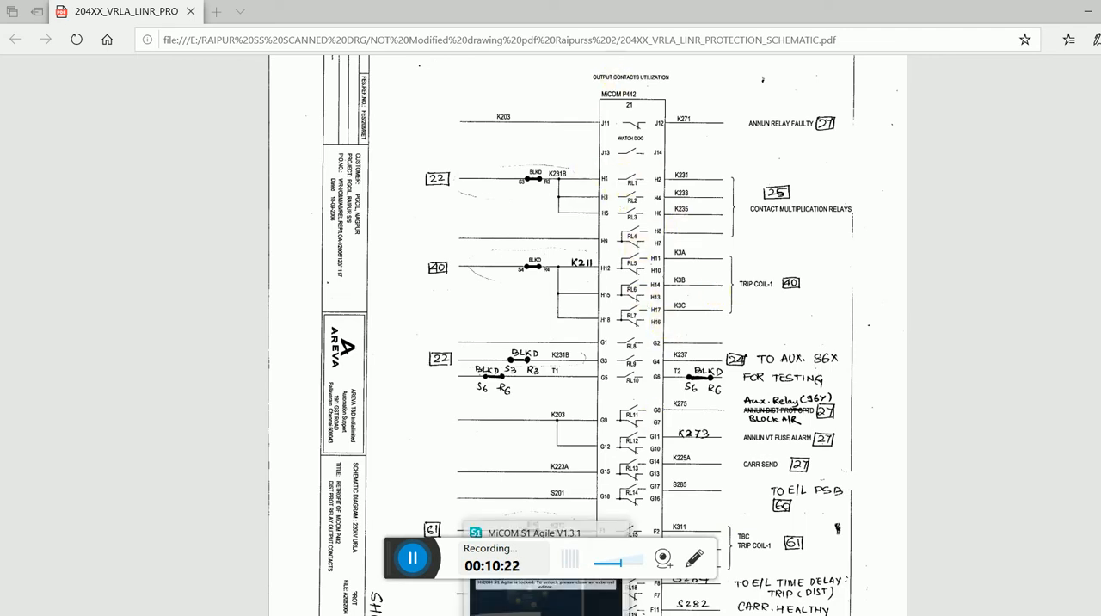
left_click(547, 614)
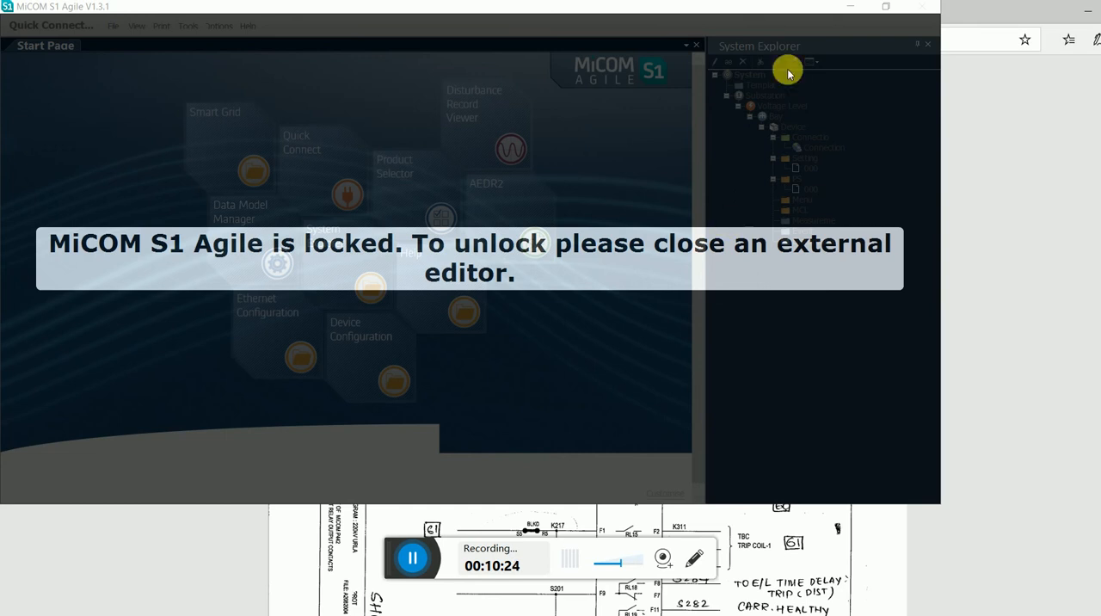
left_click(1087, 14)
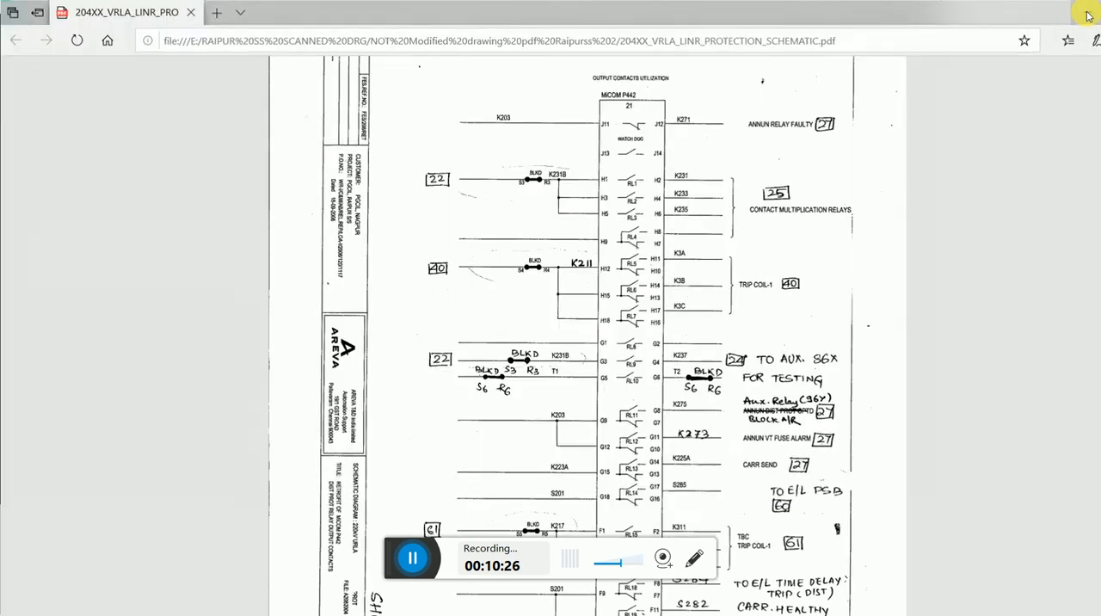
left_click(567, 614)
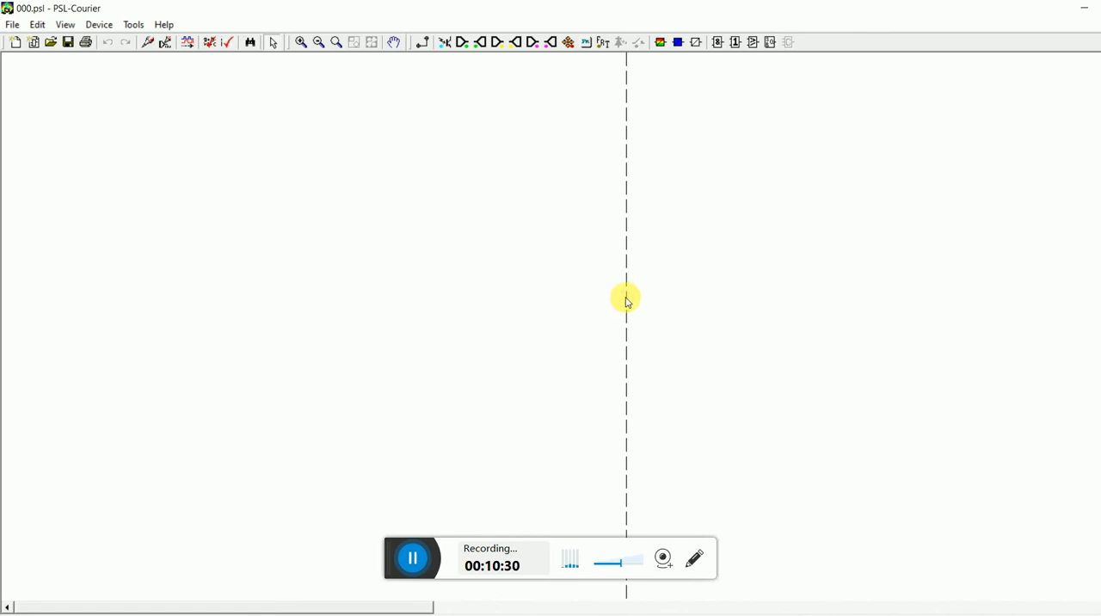
left_click(429, 613)
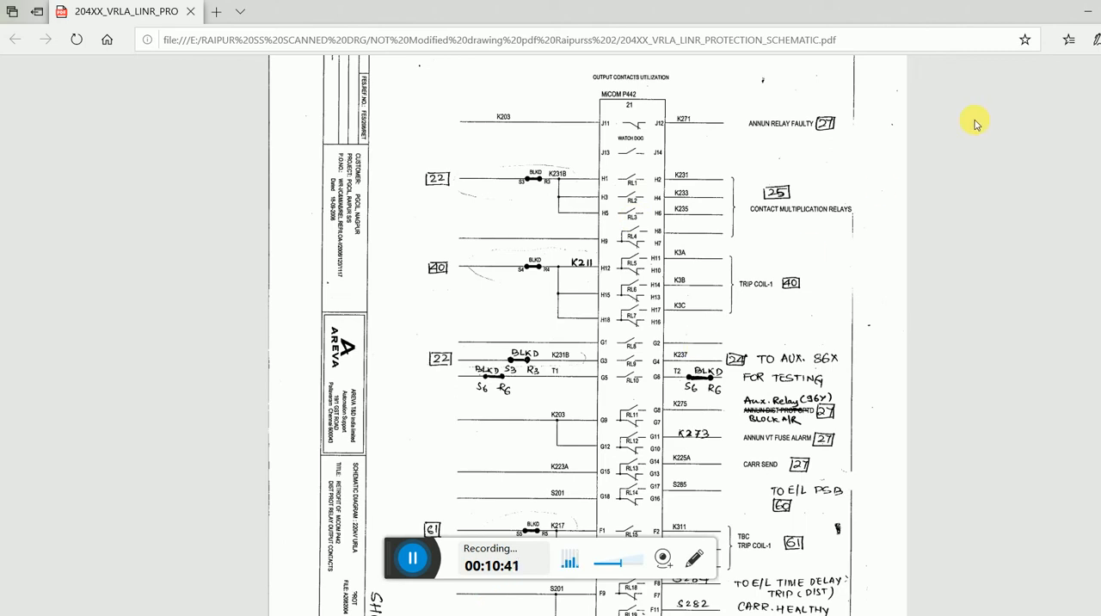
left_click(1085, 12)
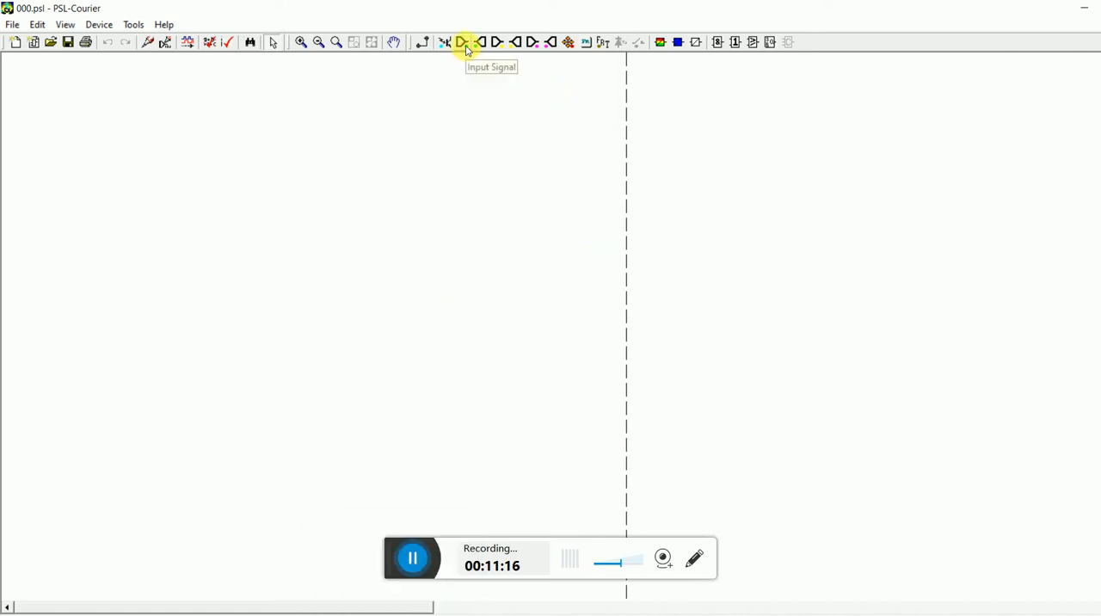
Place a contact conditioner near the top of the page for contact R1 R-TC1 LBB RET in Pickup mode.
left_click(678, 43)
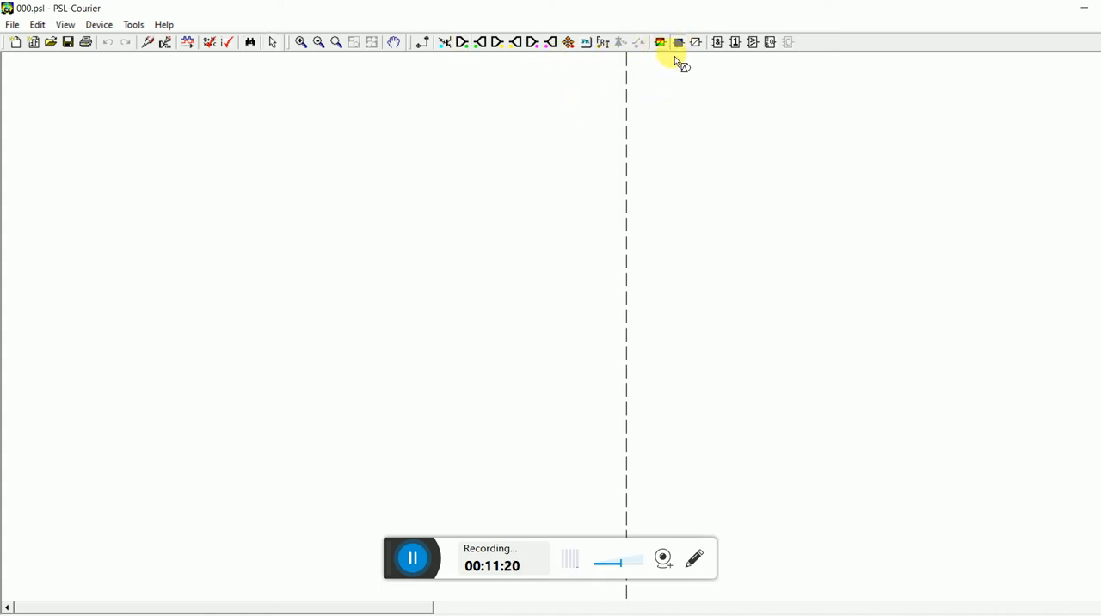
left_click(440, 129)
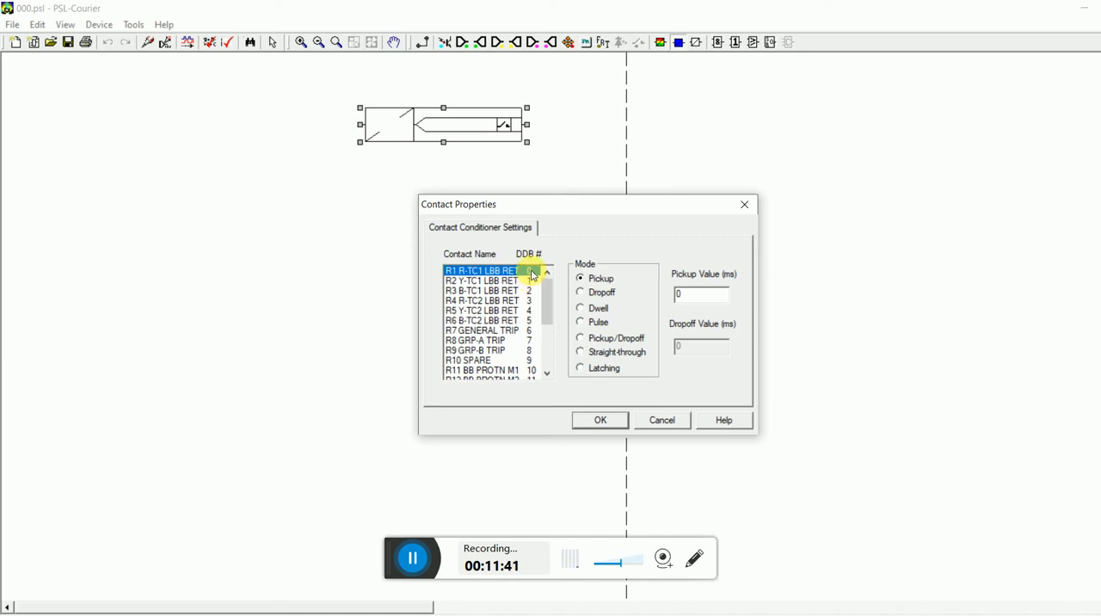
left_click(612, 421)
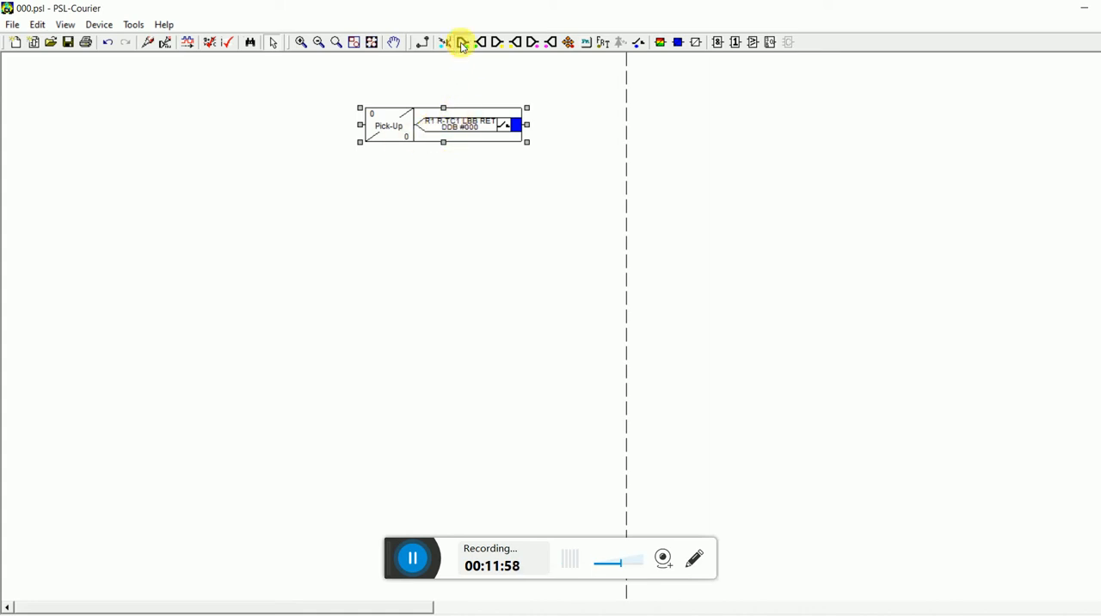
Place a signal block to the left of the contact conditioner and assign it the signal DIST Trip A, DDB 246.
left_click(462, 43)
left_click(115, 116)
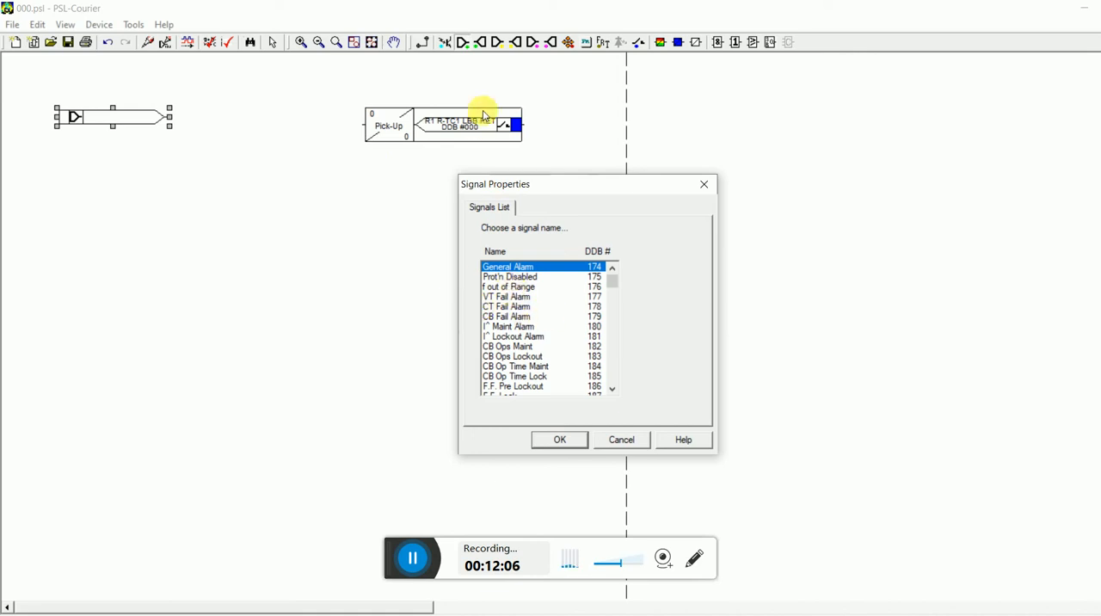
left_click(613, 391)
left_click(613, 390)
left_click(613, 390)
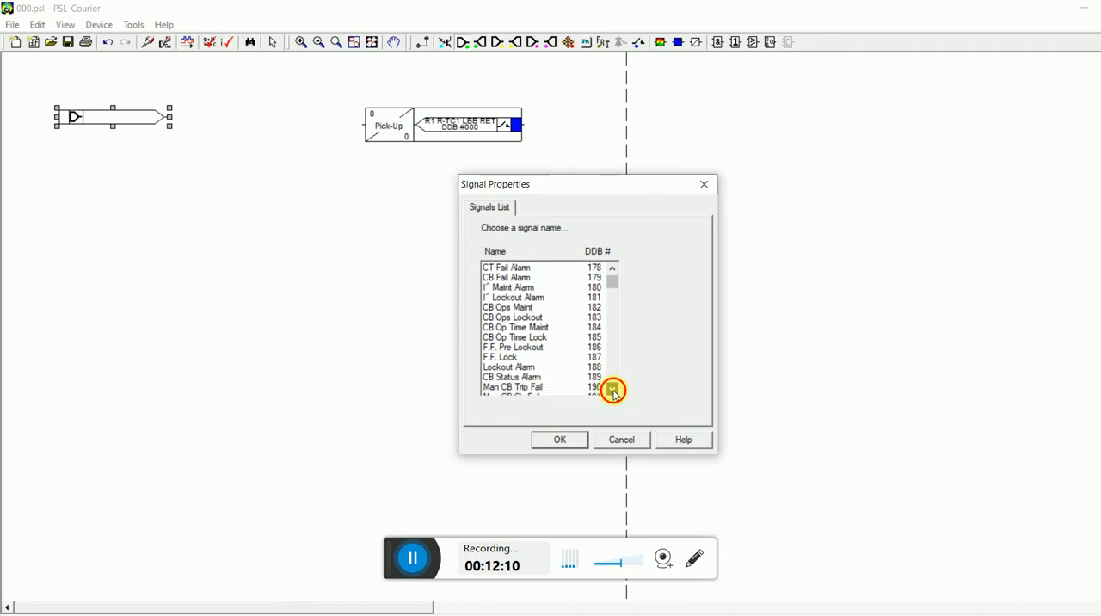
left_click(613, 390)
left_click(613, 390)
left_click(613, 390)
left_click(613, 390)
left_click(613, 390)
left_click(613, 390)
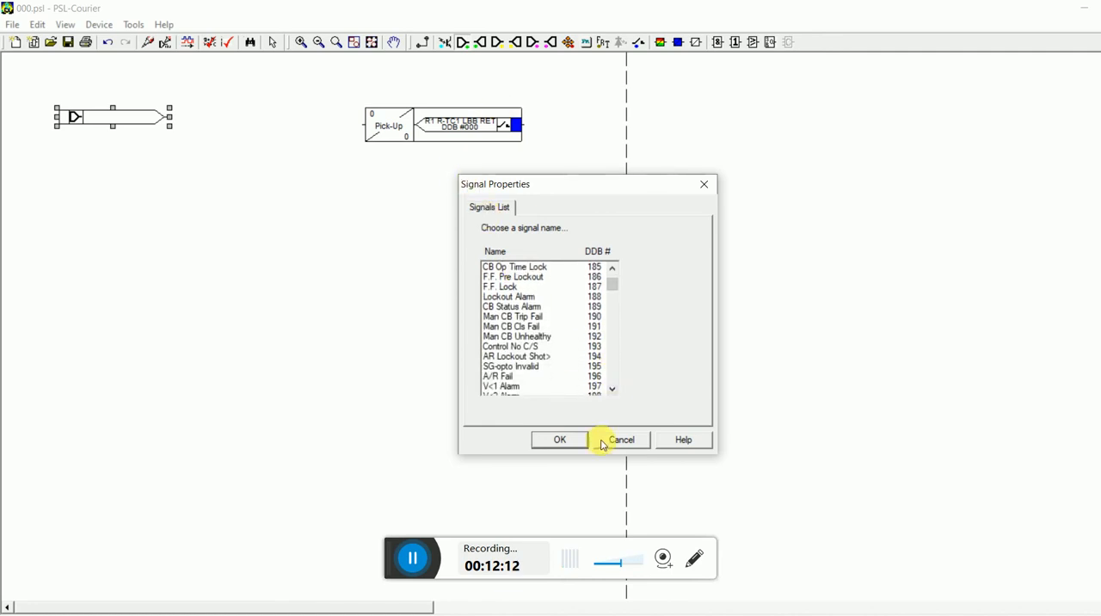
left_click(613, 390)
left_click(613, 389)
left_click(613, 390)
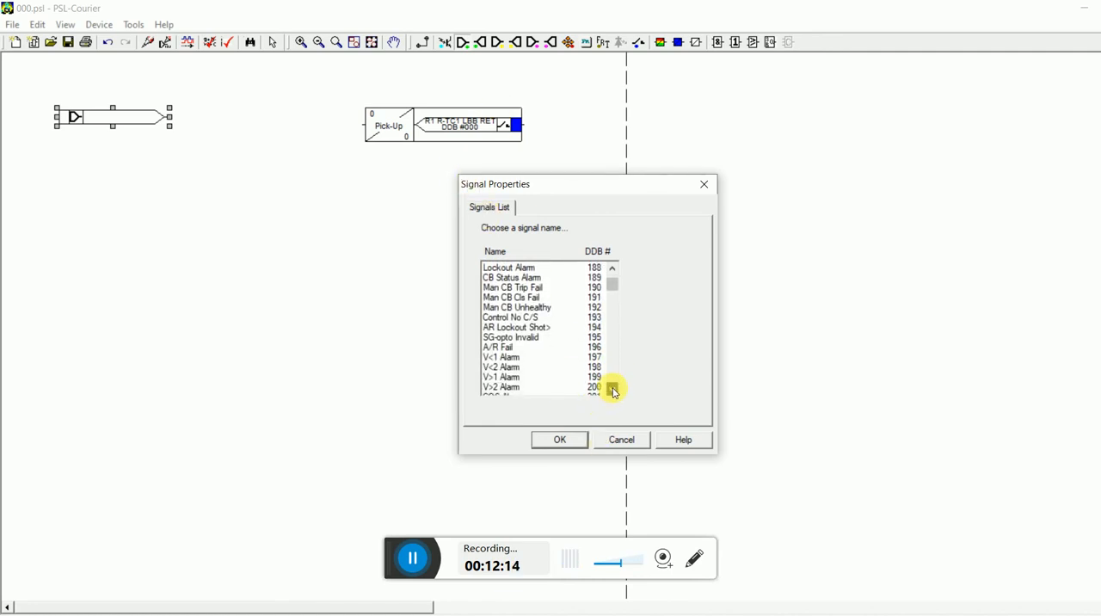
left_click(613, 390)
left_click(613, 390)
left_click(613, 390)
left_click(613, 389)
left_click(613, 390)
left_click(613, 390)
left_click(614, 389)
left_click(613, 390)
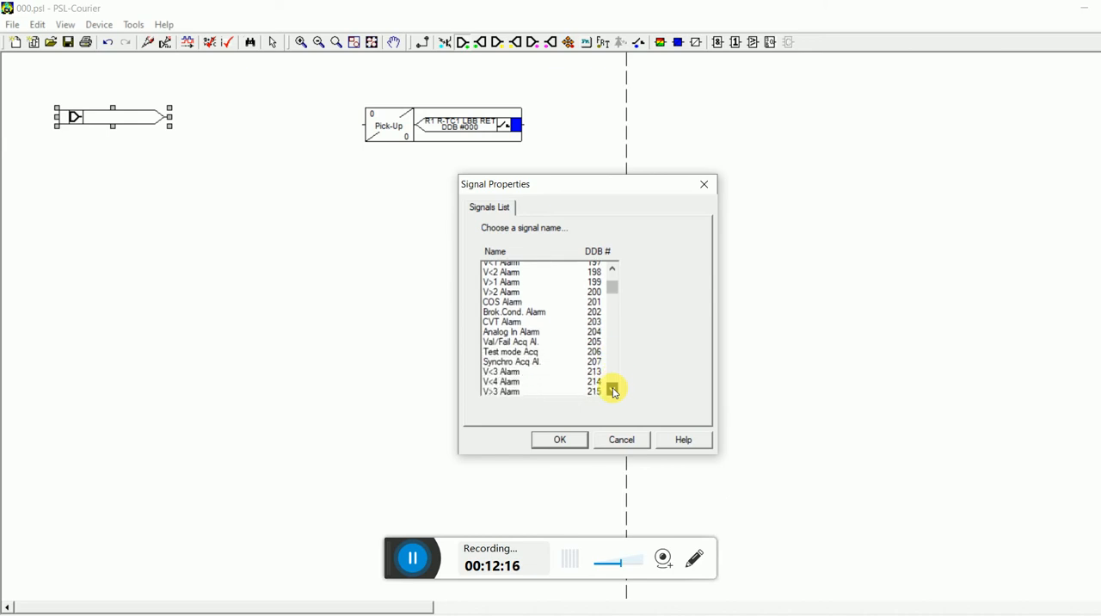
left_click(614, 389)
left_click(613, 389)
left_click(614, 389)
left_click(613, 390)
left_click(613, 389)
left_click(613, 389)
left_click(613, 389)
left_click(613, 390)
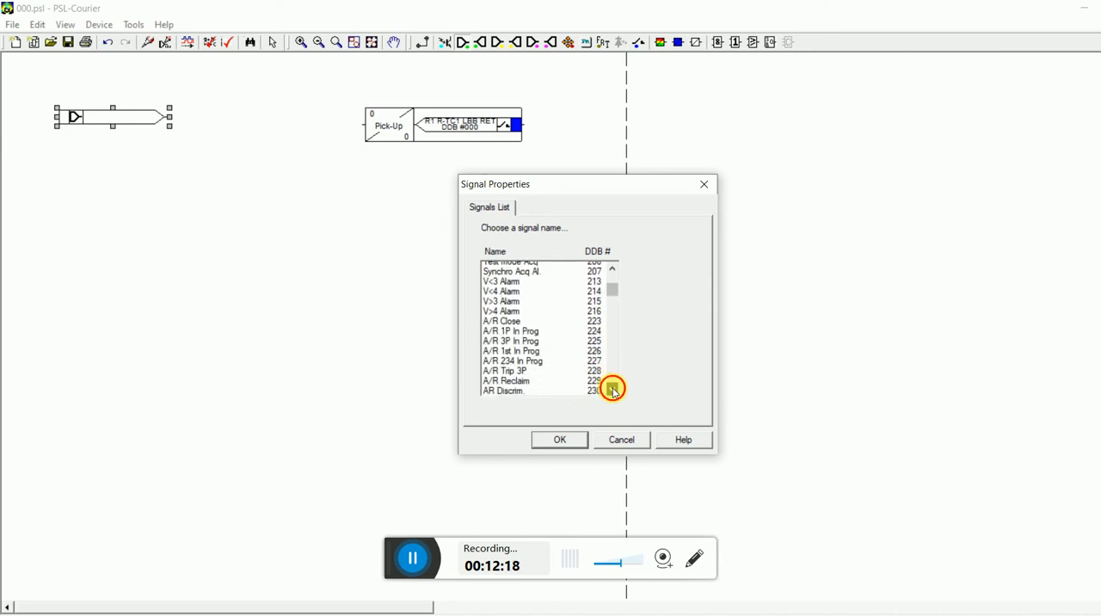
left_click(613, 390)
left_click(613, 390)
left_click(613, 390)
left_click(614, 390)
left_click(613, 390)
left_click(613, 390)
left_click(613, 389)
left_click(613, 390)
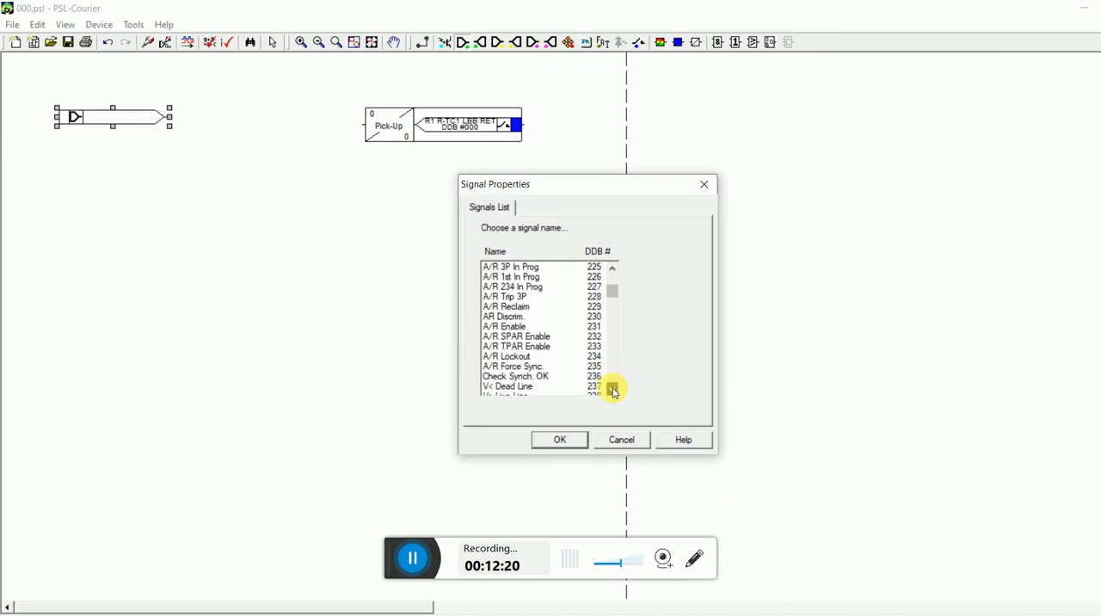
left_click(613, 390)
left_click(613, 389)
left_click(613, 389)
left_click(613, 389)
left_click(613, 389)
left_click(613, 390)
left_click(613, 390)
left_click(613, 389)
left_click(613, 390)
left_click(613, 390)
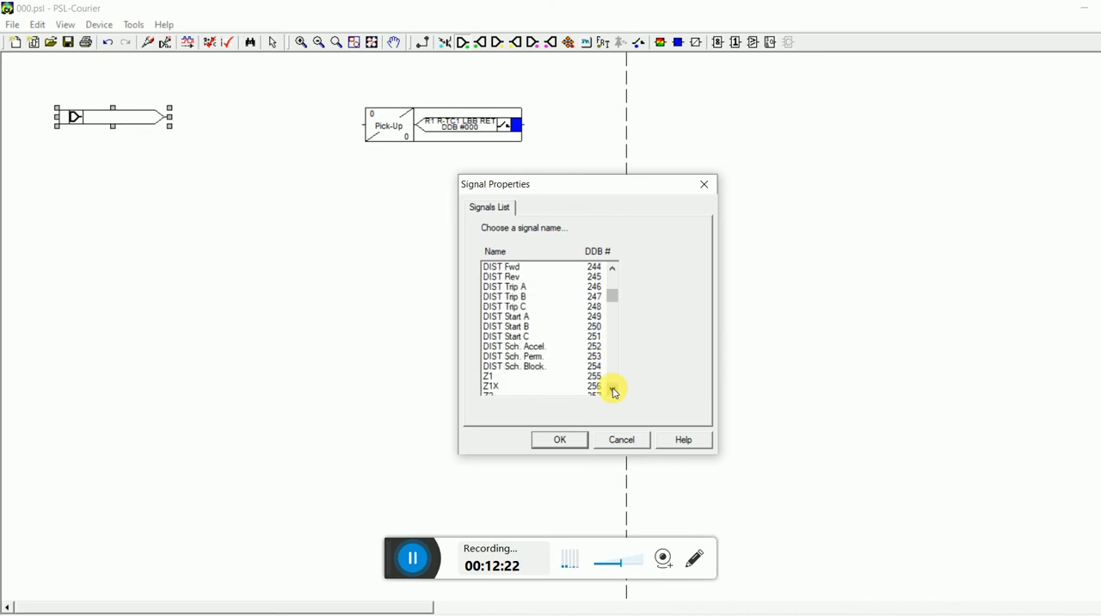
left_click(516, 287)
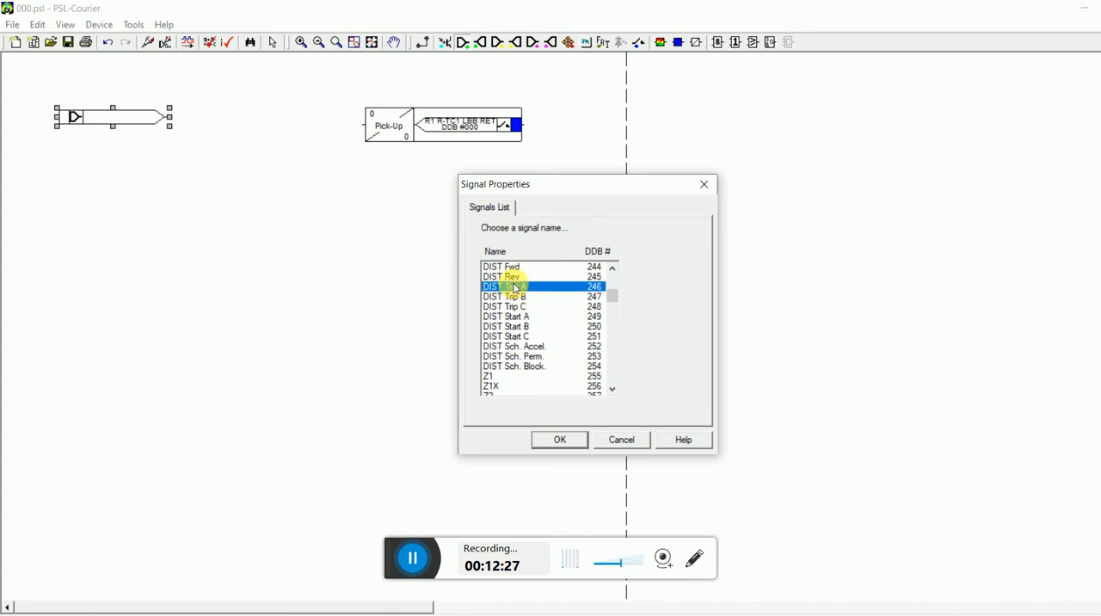
left_click(569, 440)
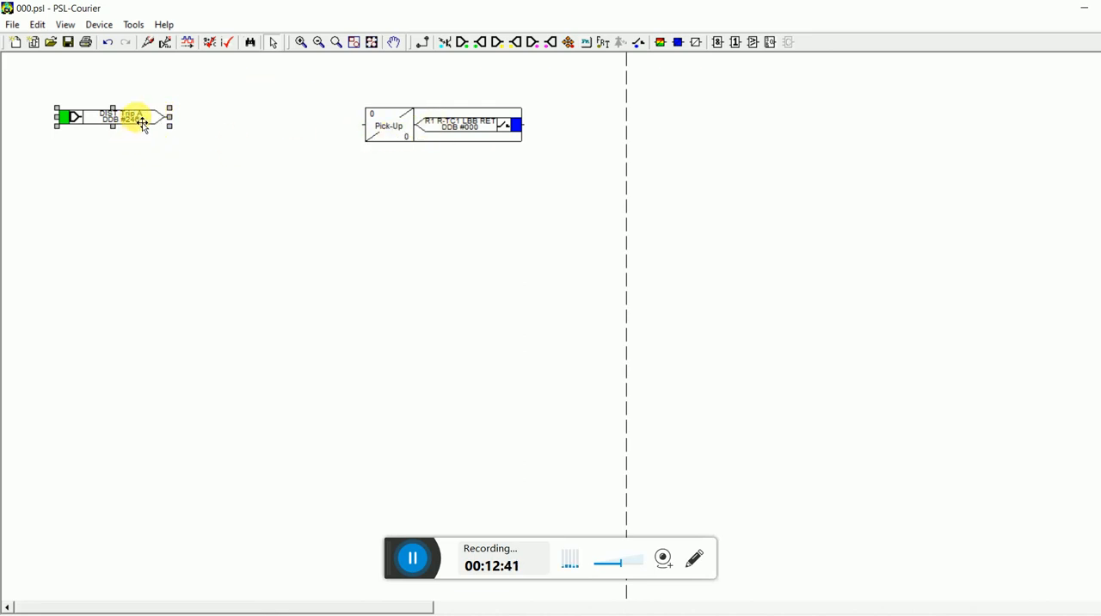
Link the DIST Trip A signal's output to the input of the R1 contact conditioner.
left_click(425, 43)
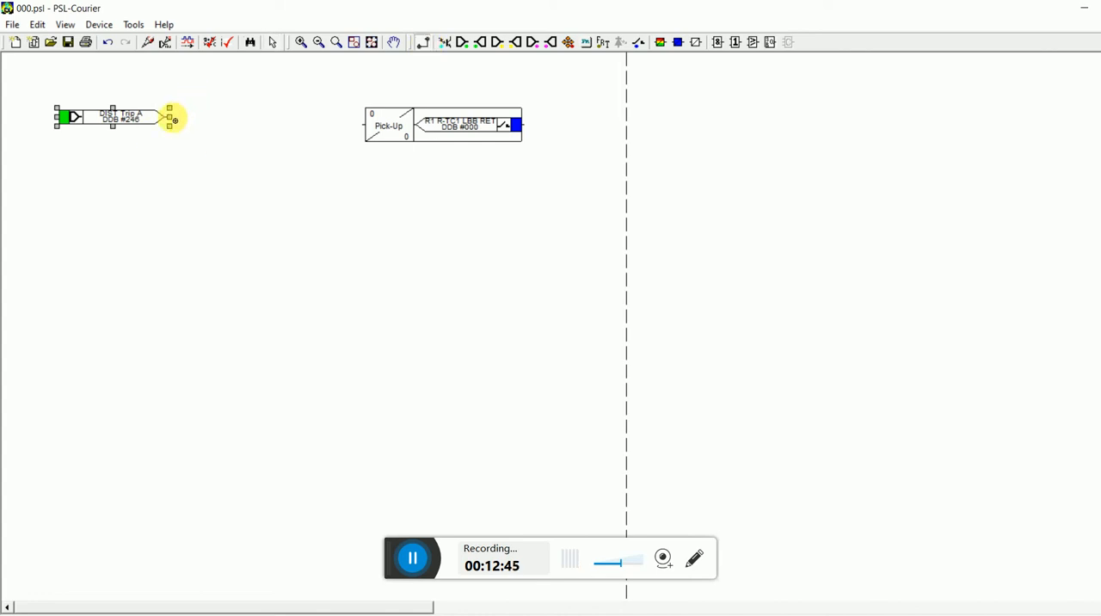
mouse_move(177, 119)
left_mouse_down()
mouse_move(310, 156)
mouse_move(363, 122)
mouse_move(338, 116)
mouse_move(355, 125)
left_mouse_up()
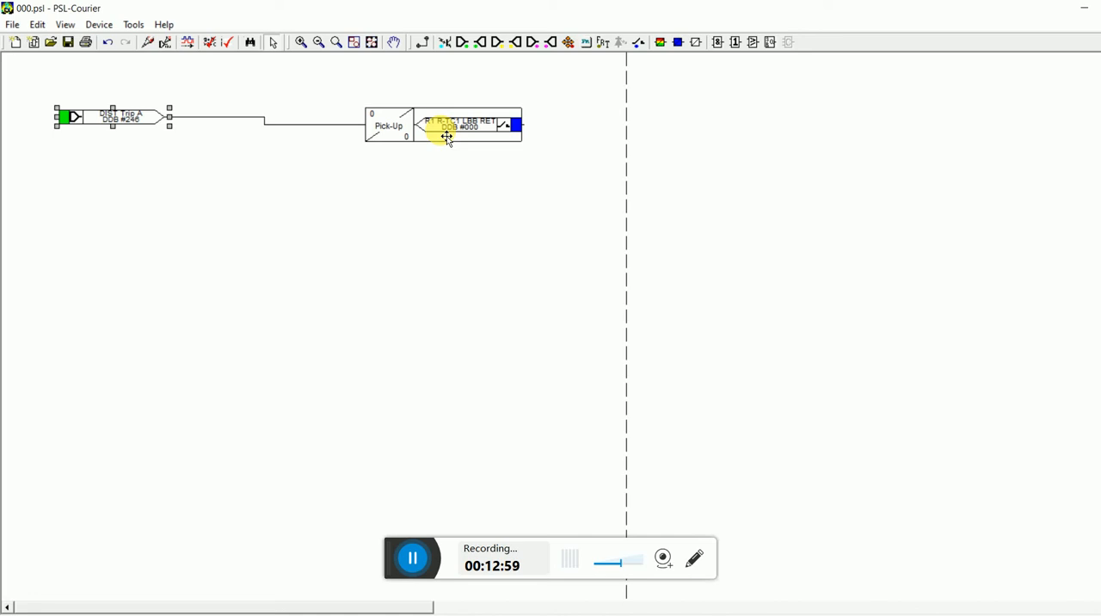
Place two contact conditioners below R1 for contacts R2 Y-TC1 LBB RET and R3 B-TC1 LBB RET, both in Pickup mode.
left_click(678, 45)
left_click(434, 197)
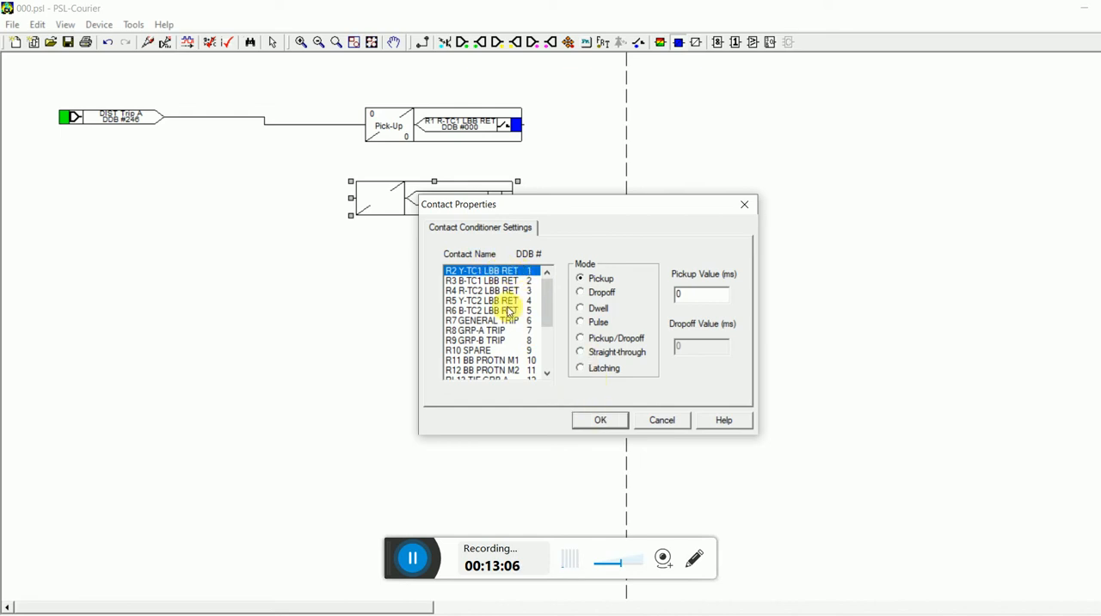
left_click(602, 419)
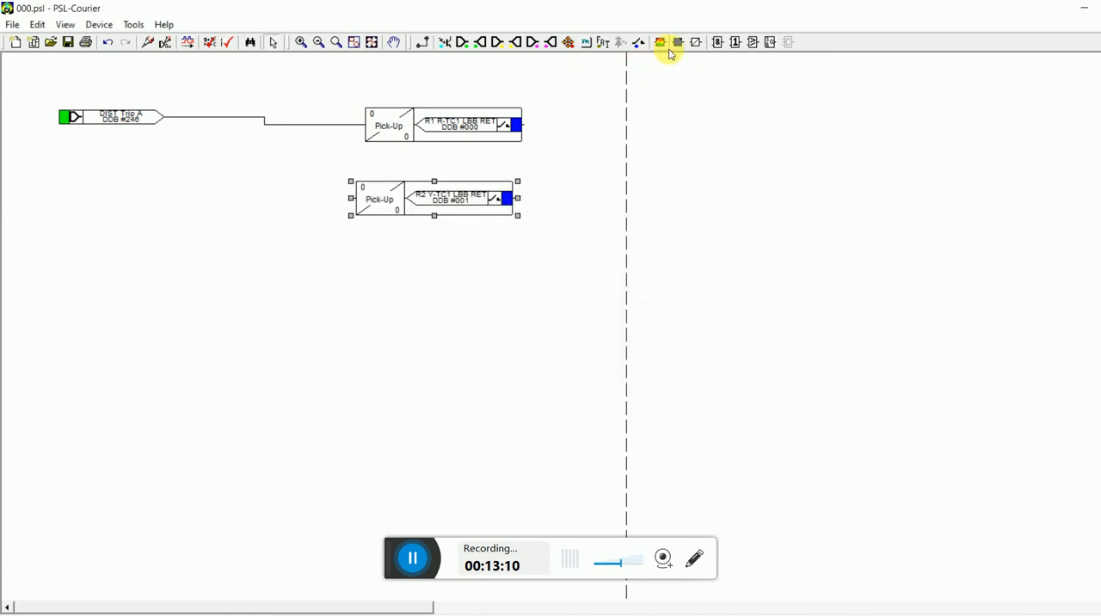
left_click(679, 43)
left_click(432, 246)
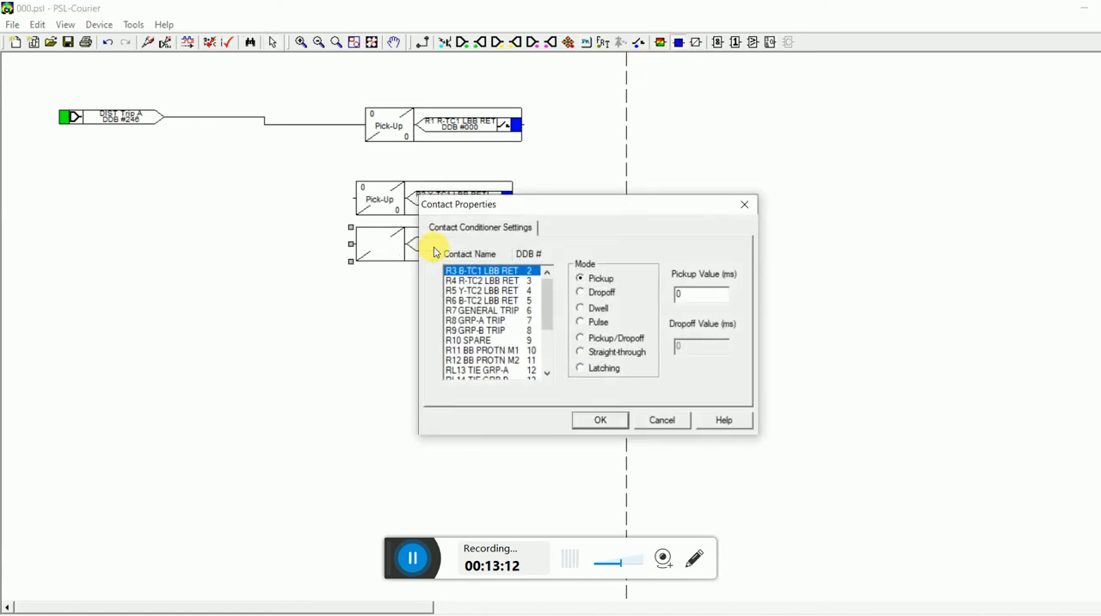
left_click(619, 419)
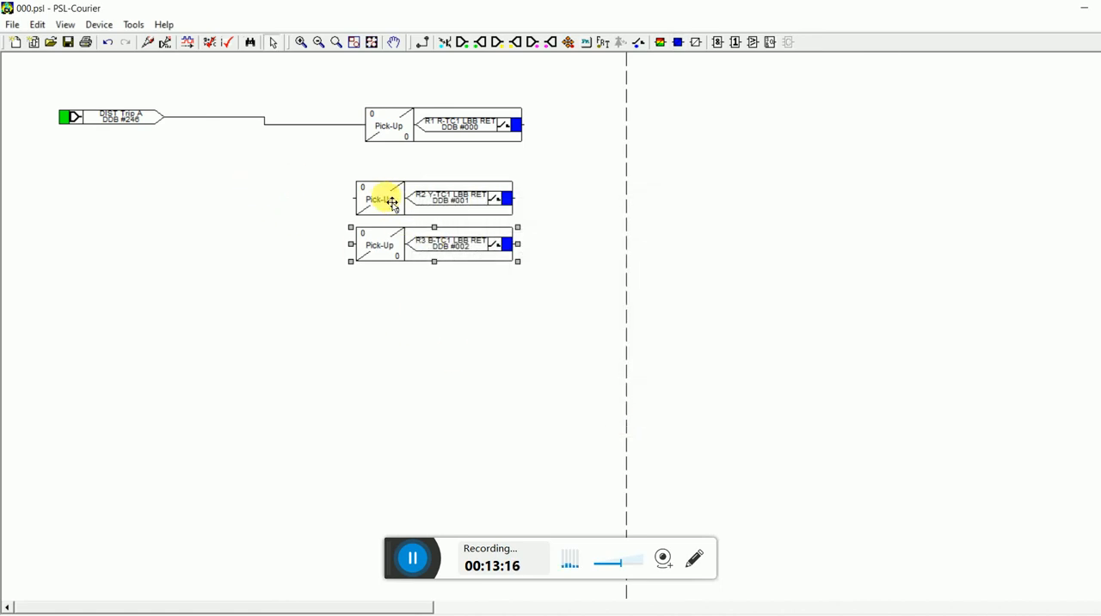
Place a signal block for DIST Trip B, DDB 247, below DIST Trip A and link its output to the R2 contact conditioner.
left_click(463, 42)
left_click(107, 182)
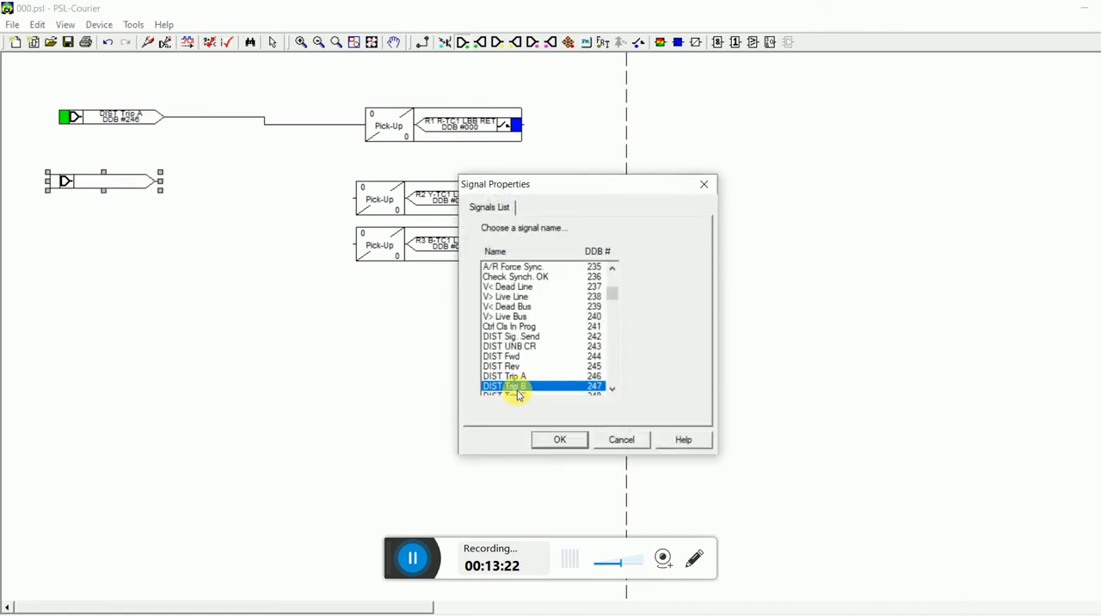
left_click(559, 440)
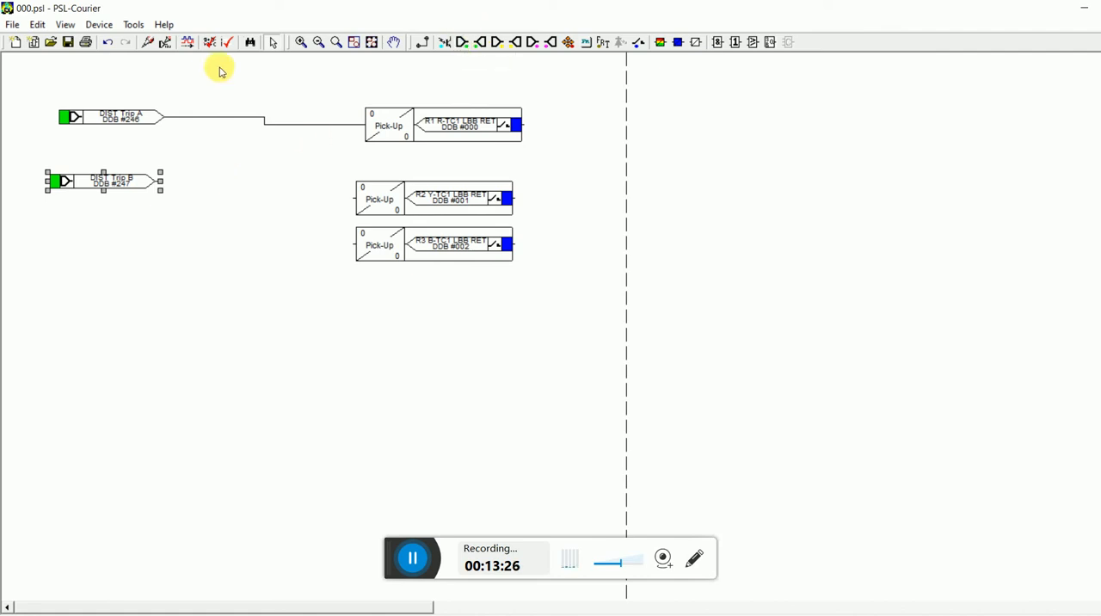
left_click(424, 42)
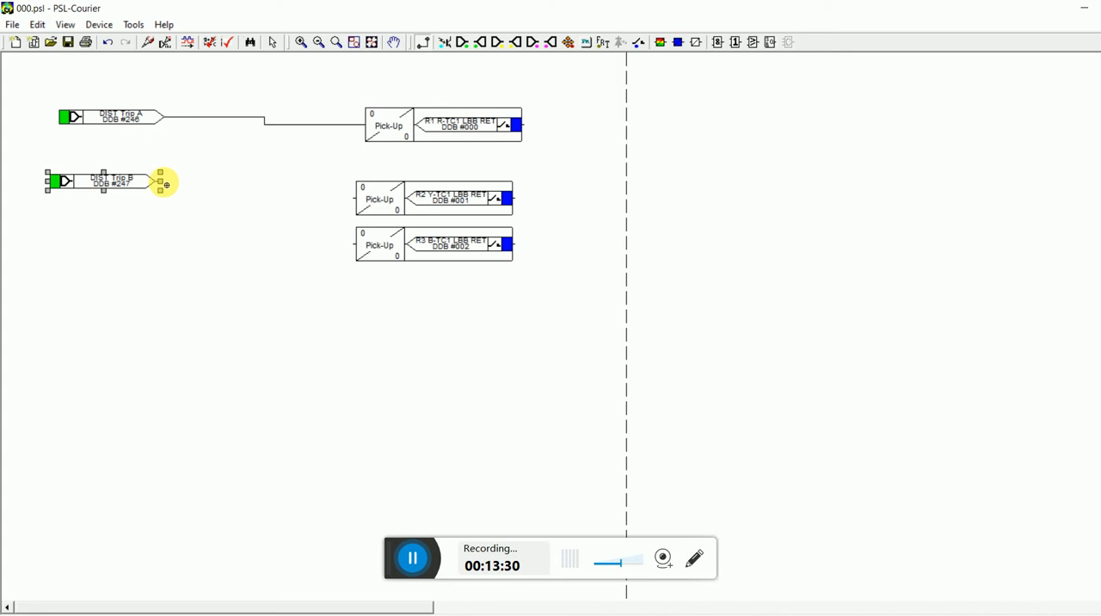
mouse_move(164, 184)
left_mouse_down()
mouse_move(319, 216)
mouse_move(359, 184)
mouse_move(355, 201)
left_mouse_up()
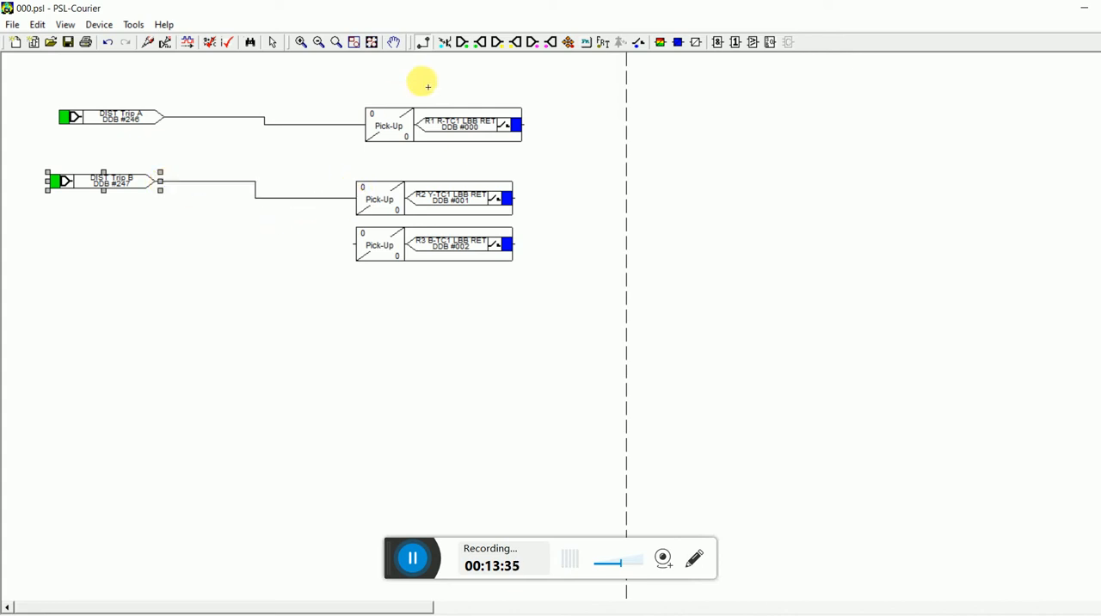
Place a signal block for DIST Trip C, DDB 248, below DIST Trip B and link its output to the R3 contact conditioner.
left_click(460, 49)
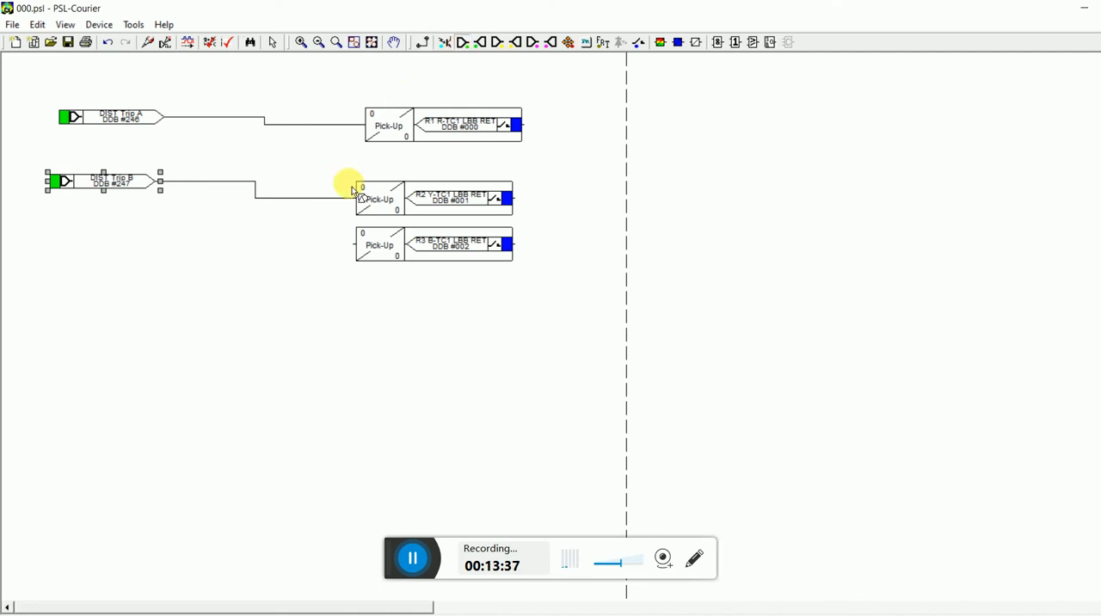
left_click(125, 249)
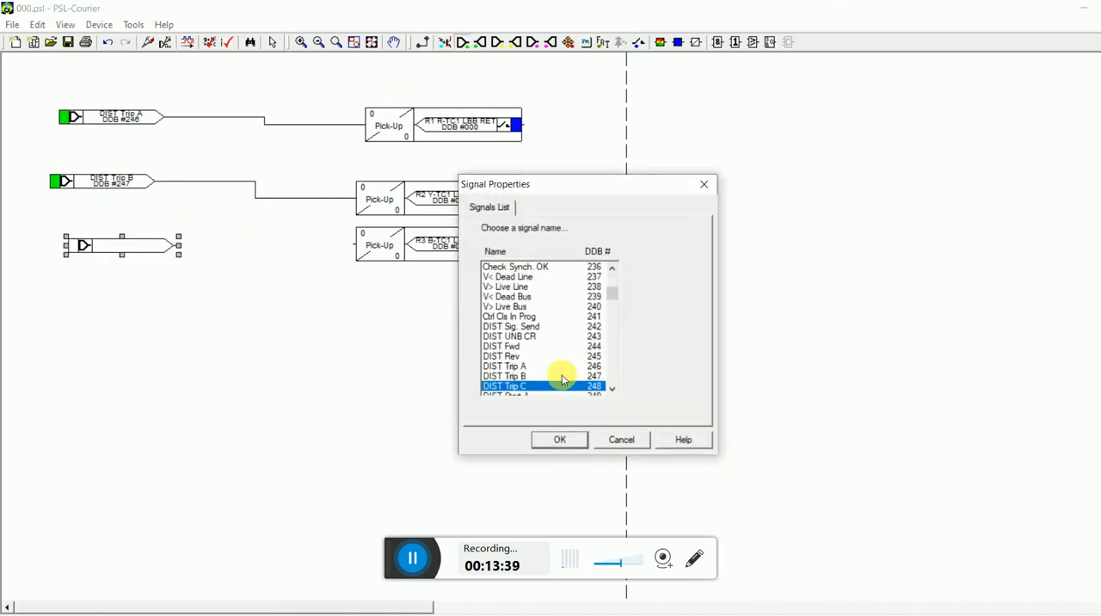
left_click(573, 445)
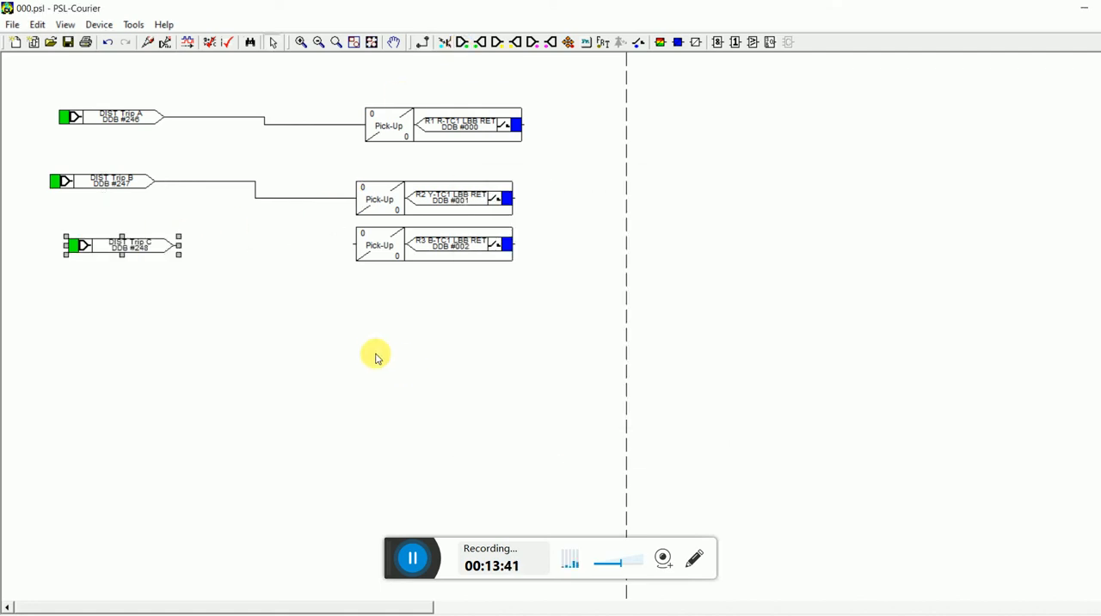
left_click(423, 47)
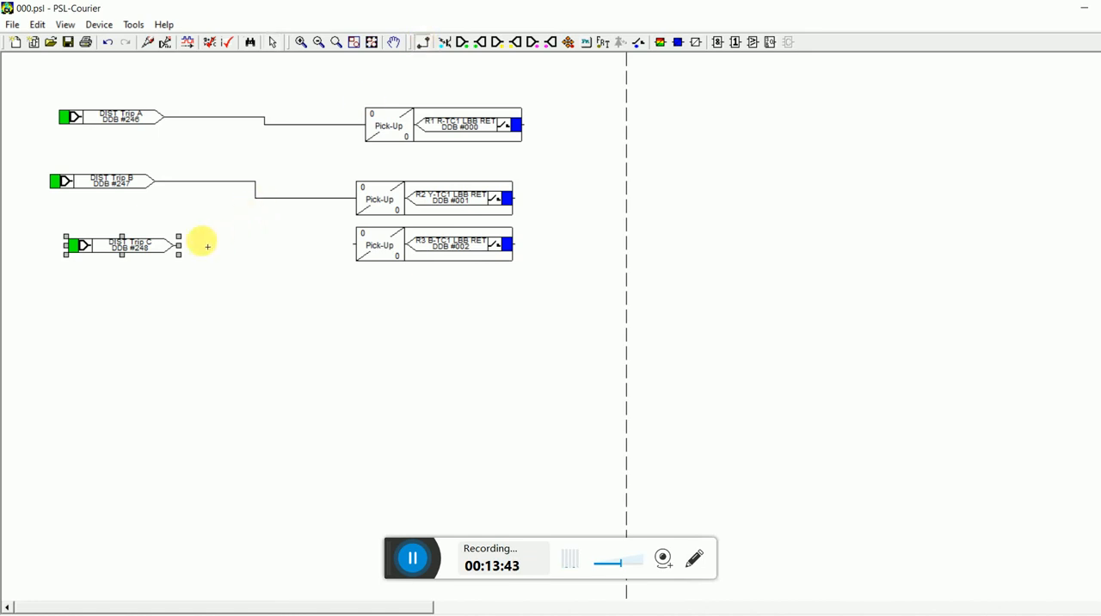
left_click_drag(179, 247, 350, 247)
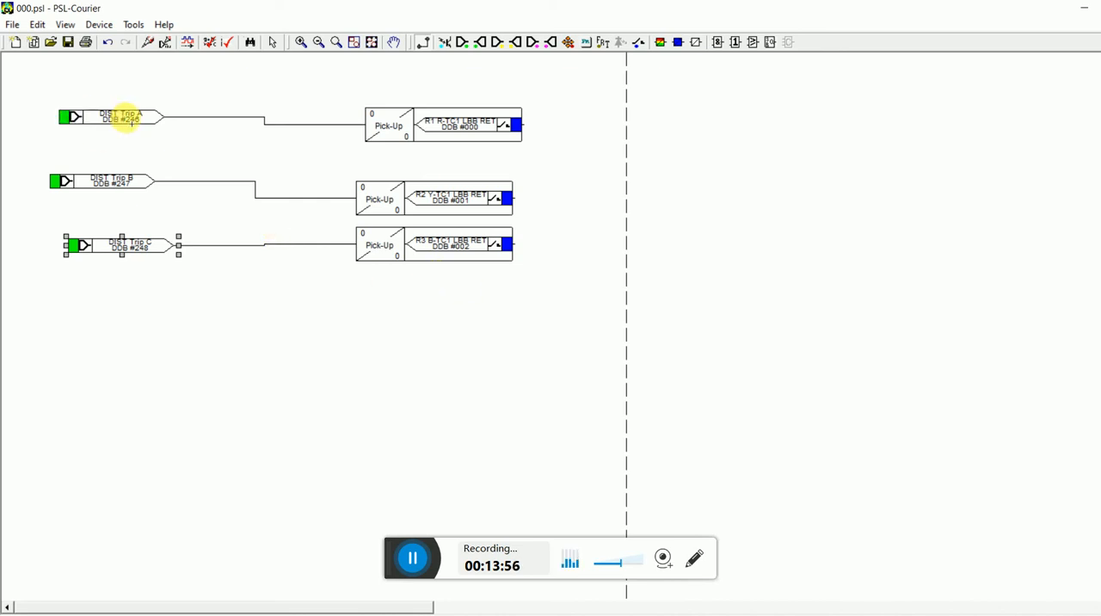
left_click(438, 152)
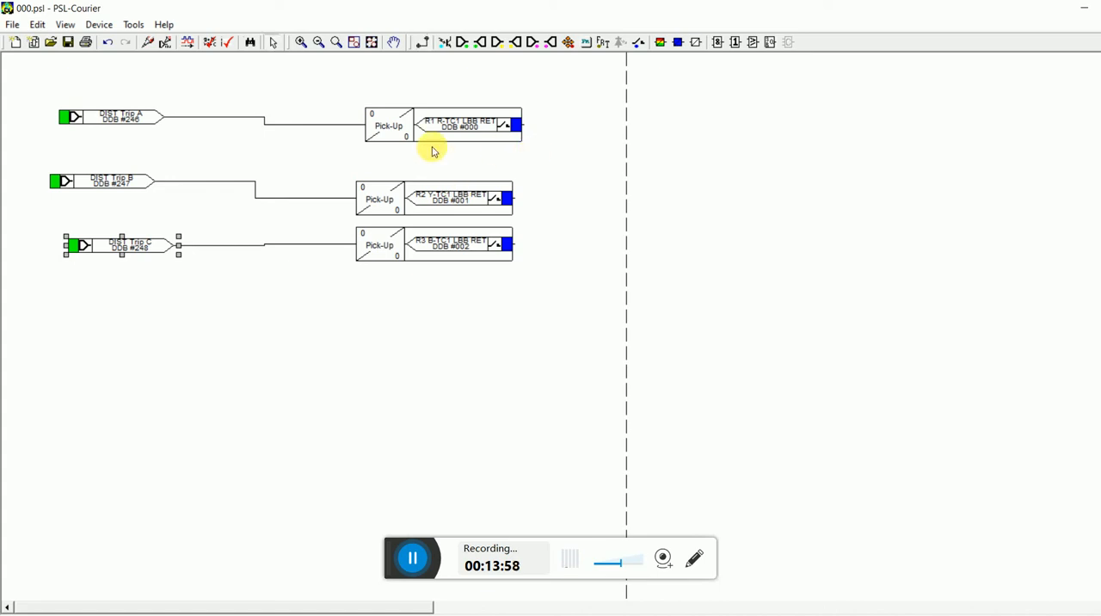
Place a tricolour LED conditioner in the empty area below the contact logic, assigned to LED 1 Red, DDB 640, with Latching enabled.
left_click(661, 42)
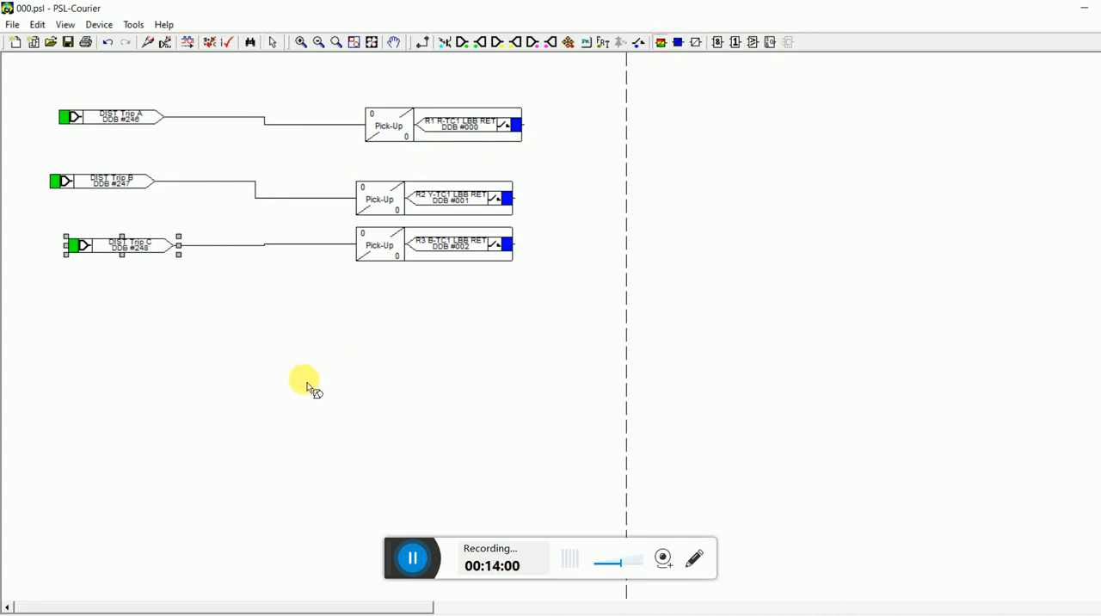
left_click(295, 381)
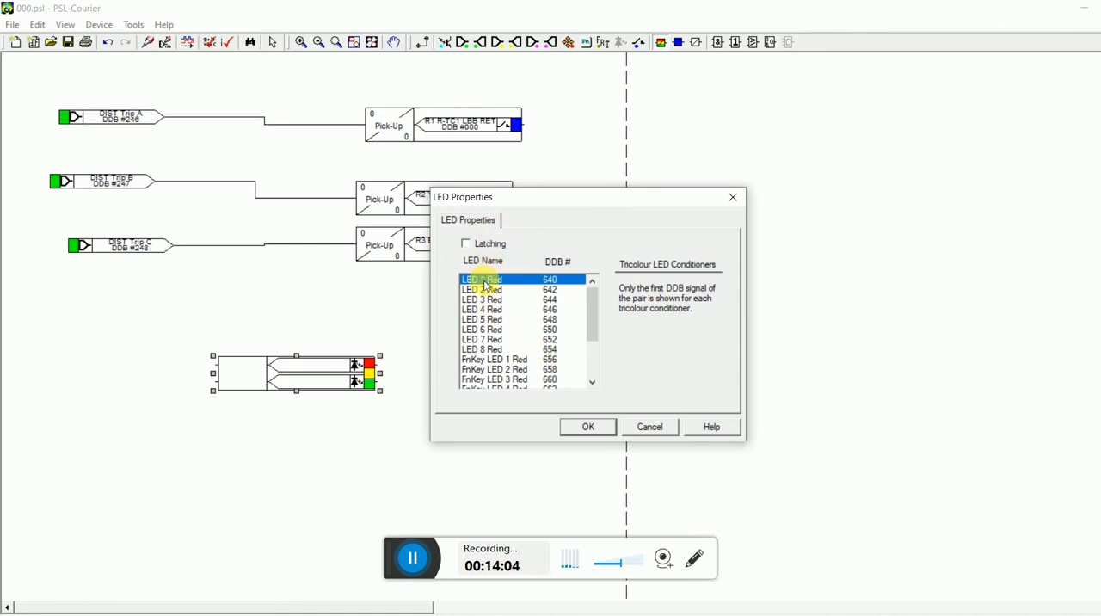
left_click(591, 383)
left_click(591, 383)
left_click(592, 383)
left_click(592, 383)
left_click(591, 383)
left_click(592, 383)
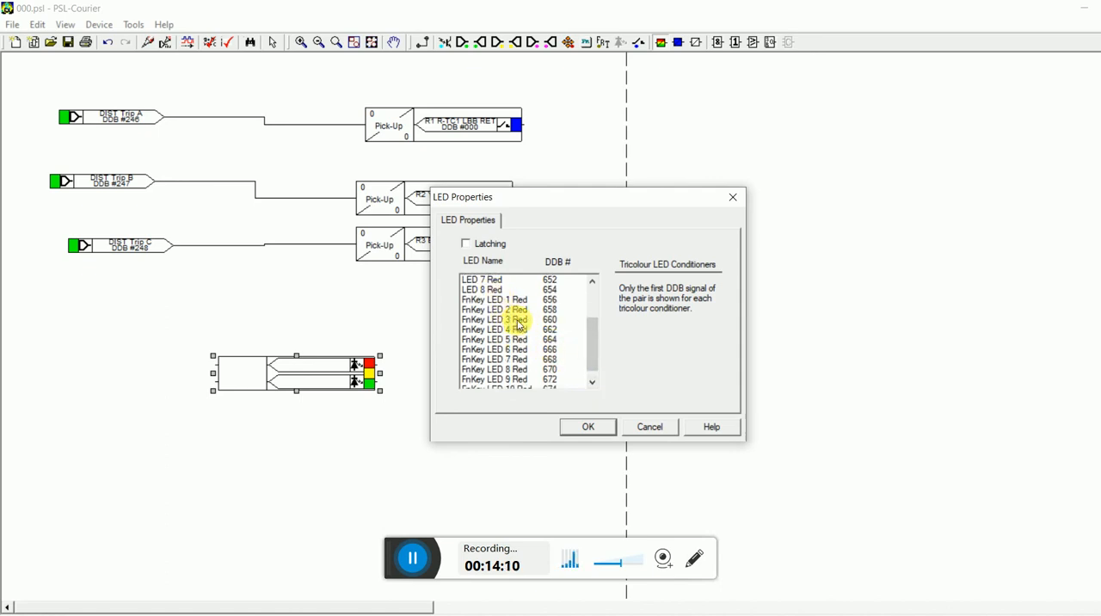
left_click(593, 385)
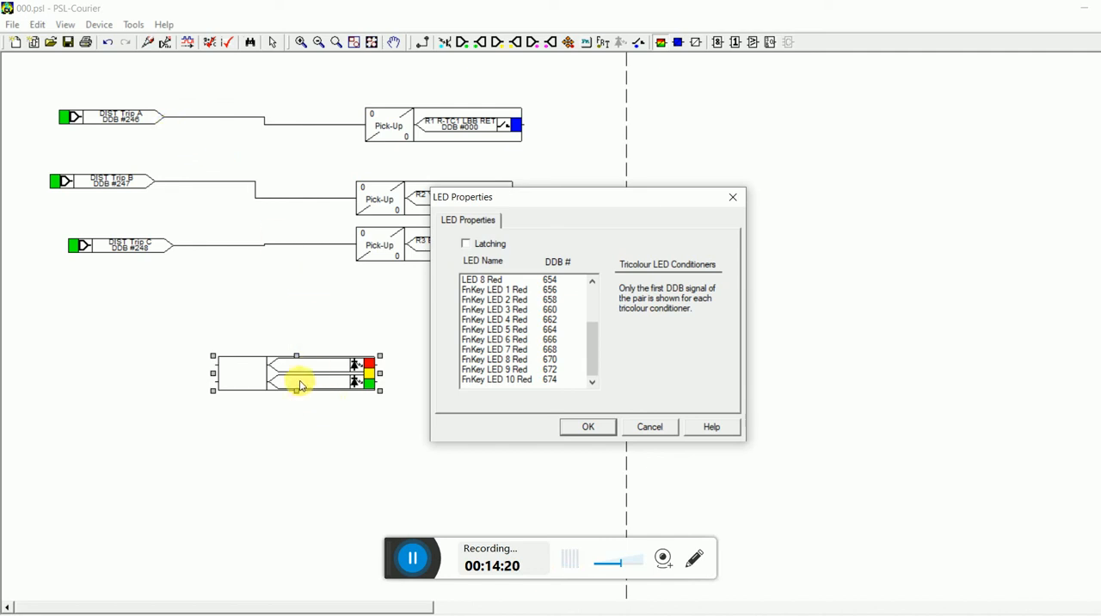
left_click(467, 244)
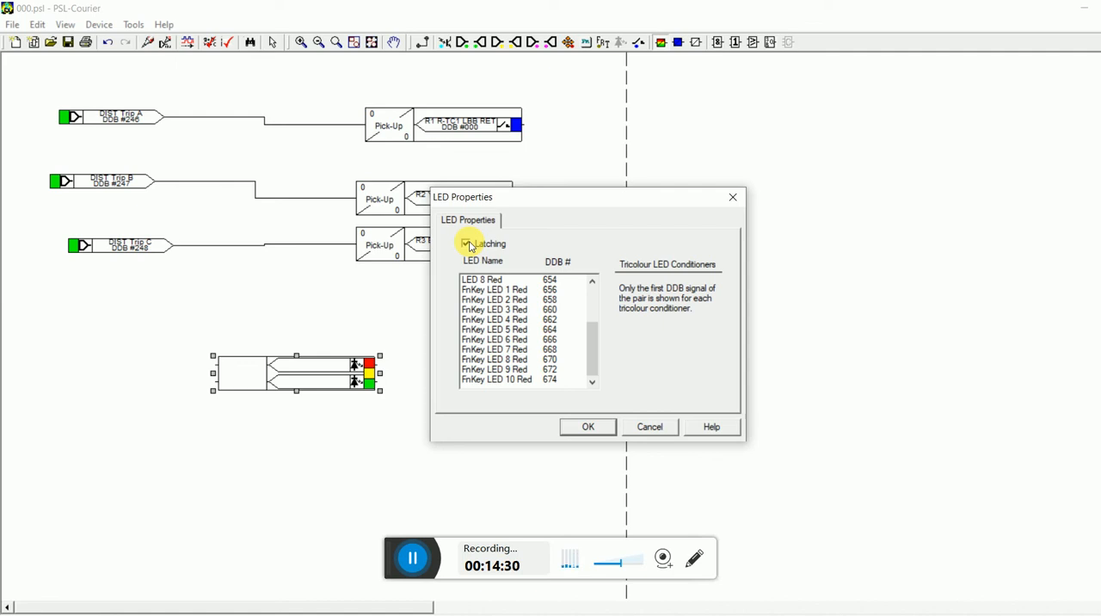
left_click(587, 426)
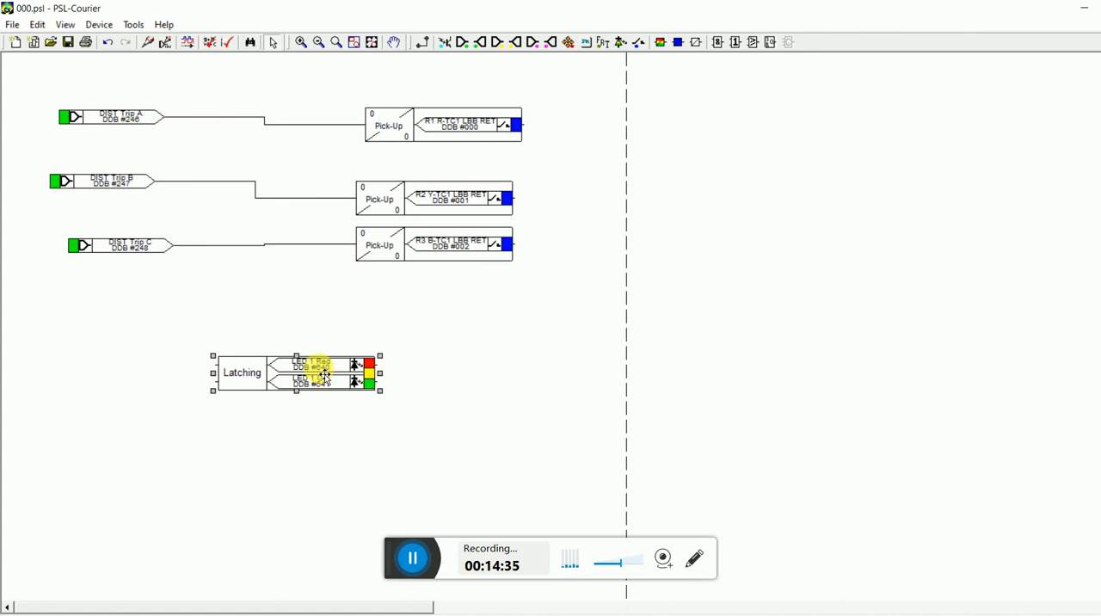
Move the LED 1 conditioner directly below the R3 contact conditioner and link DIST Trip A's output to its red input.
left_click_drag(325, 377, 460, 315)
left_click(353, 397)
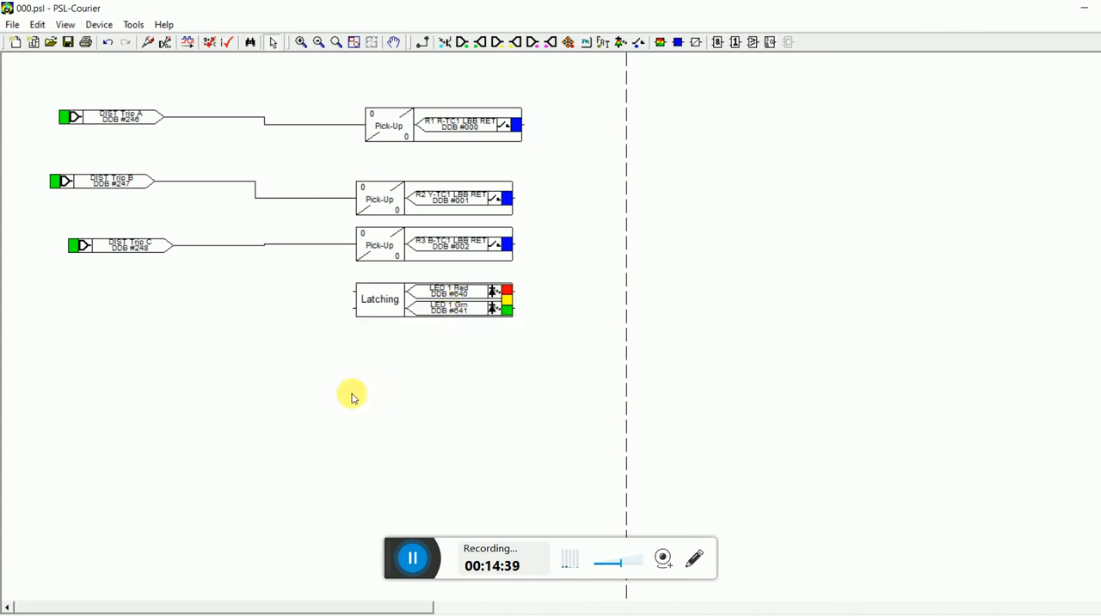
left_click(422, 44)
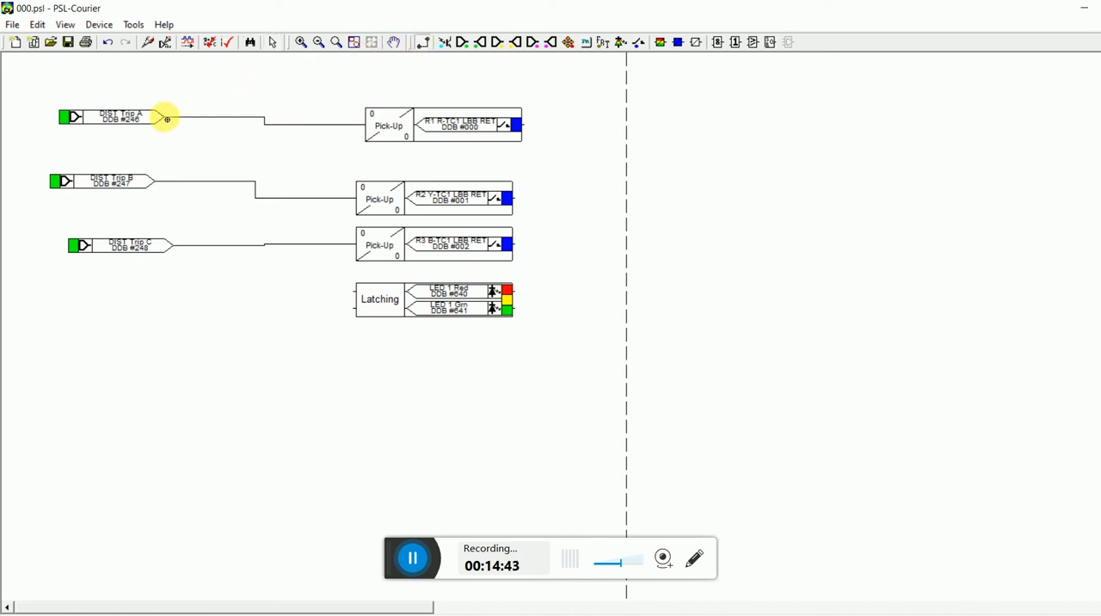
mouse_move(167, 119)
left_mouse_down()
mouse_move(337, 297)
mouse_move(357, 299)
left_mouse_up()
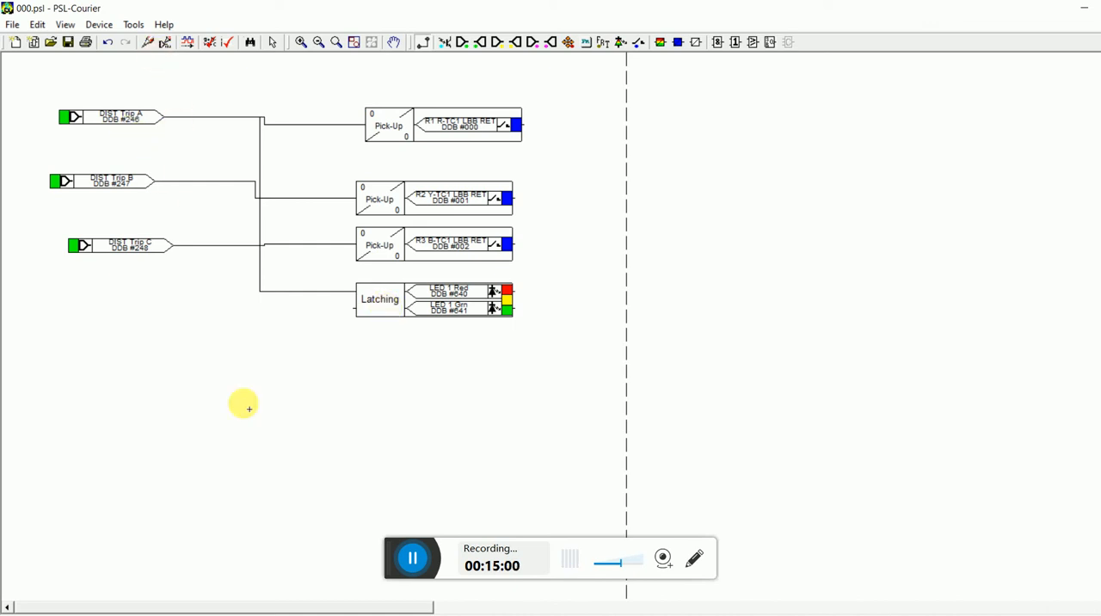
Check the MiCOM P442 output contacts in the 204XX_VRLA_LINR_PROTECTION_SCHEMATIC PDF and return to the logic diagram in the PSL editor.
left_click(421, 550)
scroll(551, 327, "down", 10)
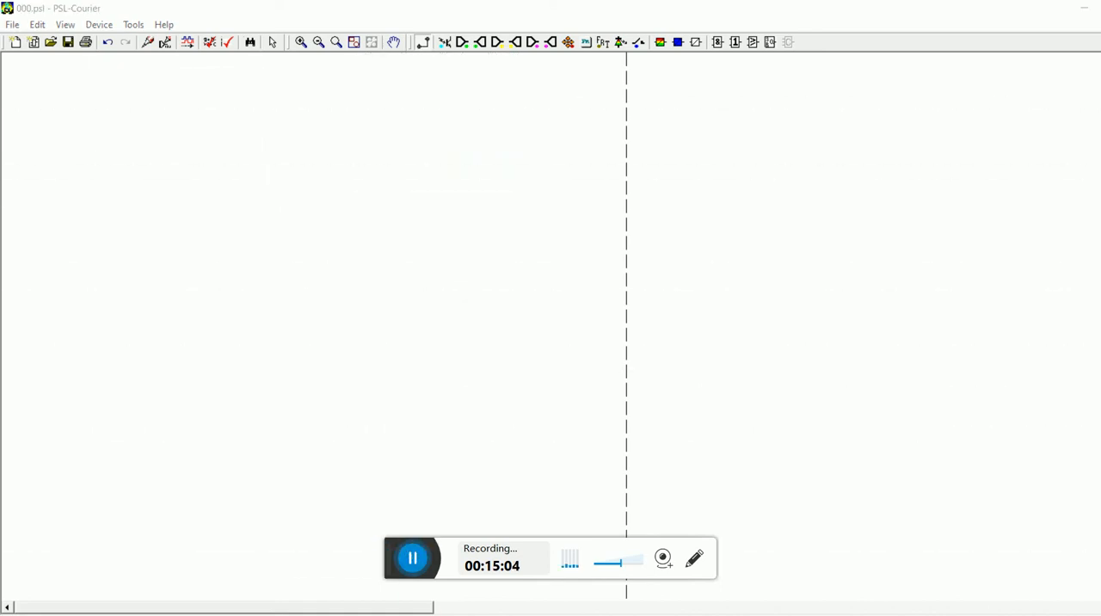
key("alt+Tab")
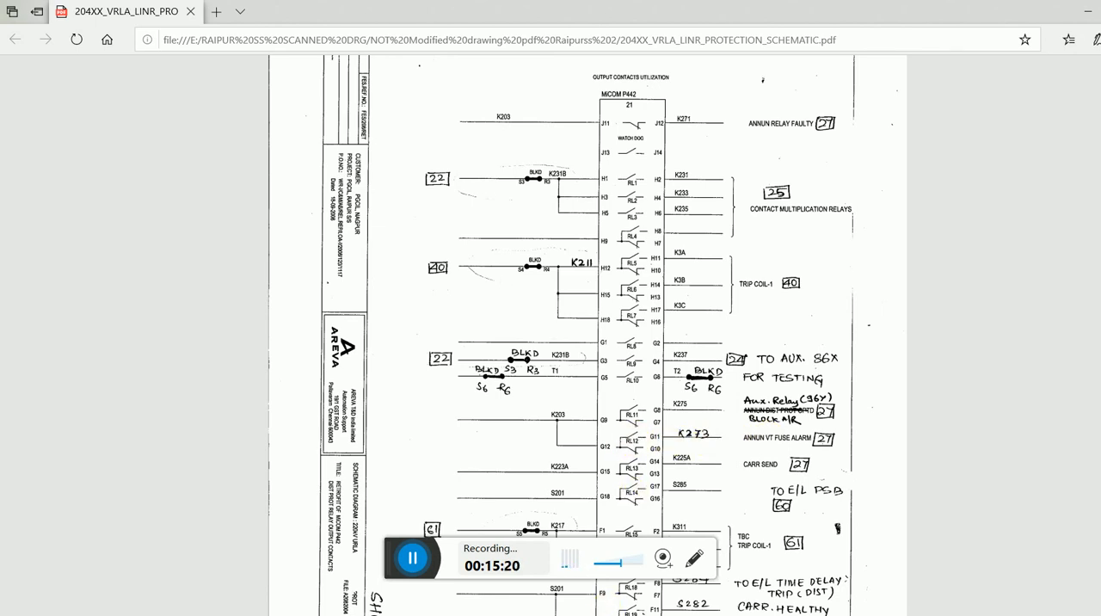
key("alt+Tab")
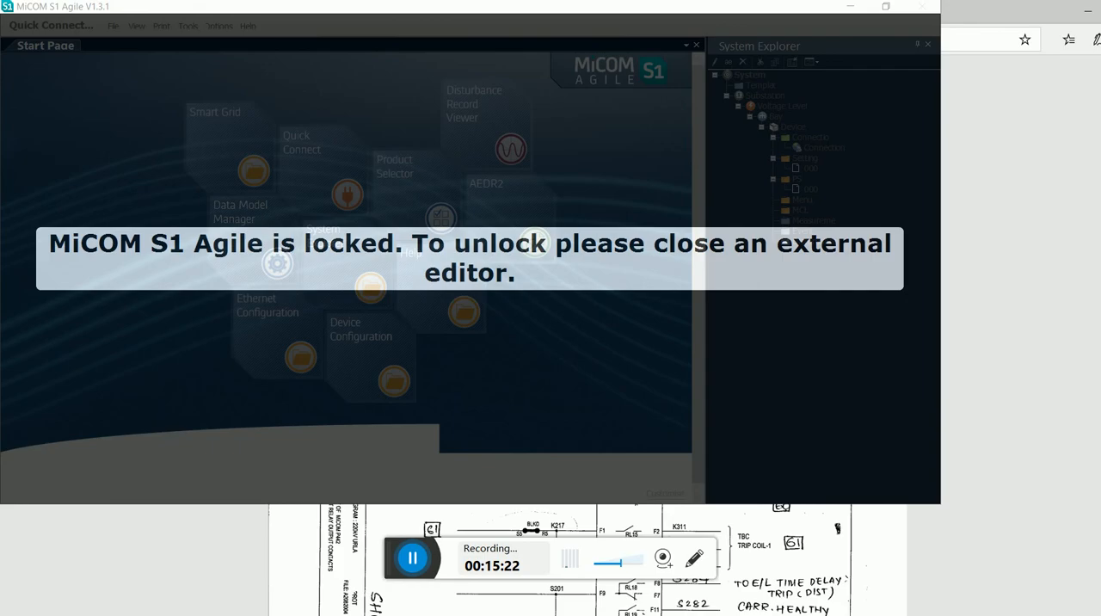
key("alt+Tab")
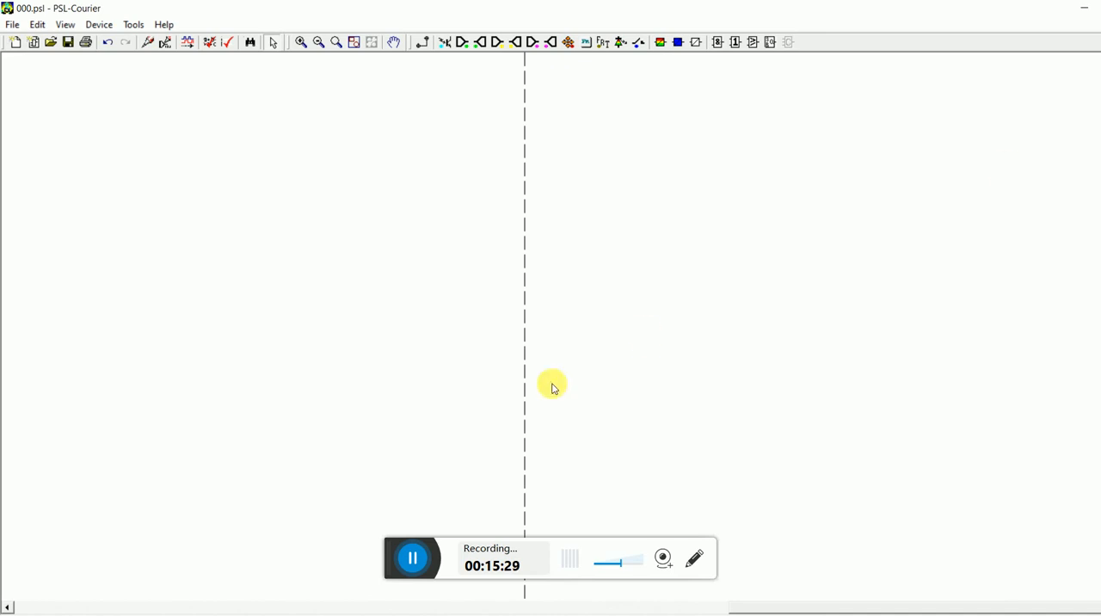
left_click(21, 607)
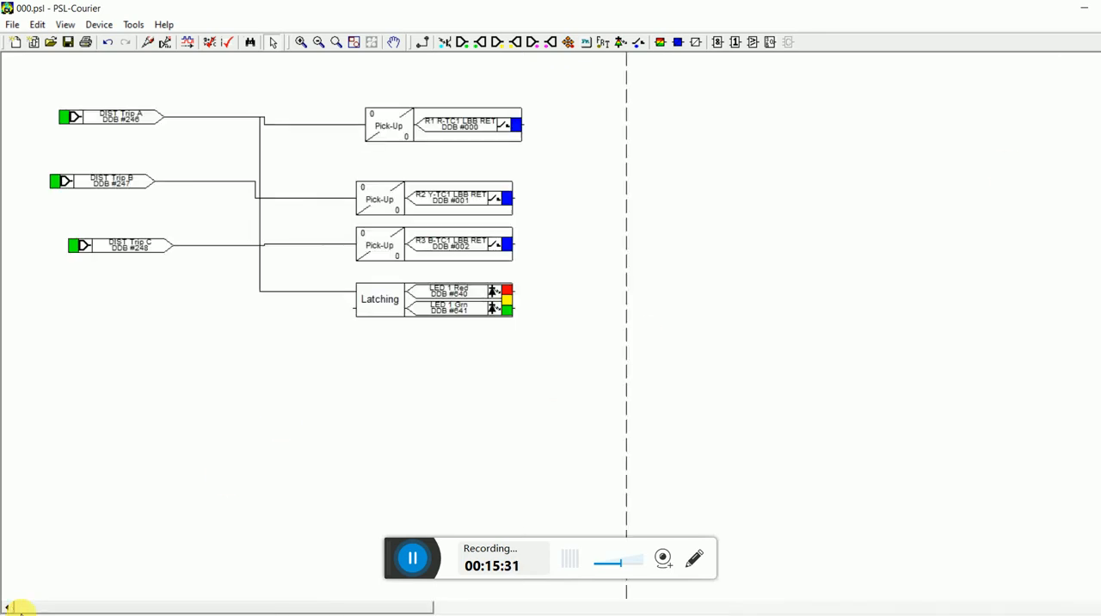
Place a signal block below and to the left of the LED 1 conditioner and assign it the signal VT Fail Alarm, DDB 177.
left_click(462, 45)
left_click(156, 362)
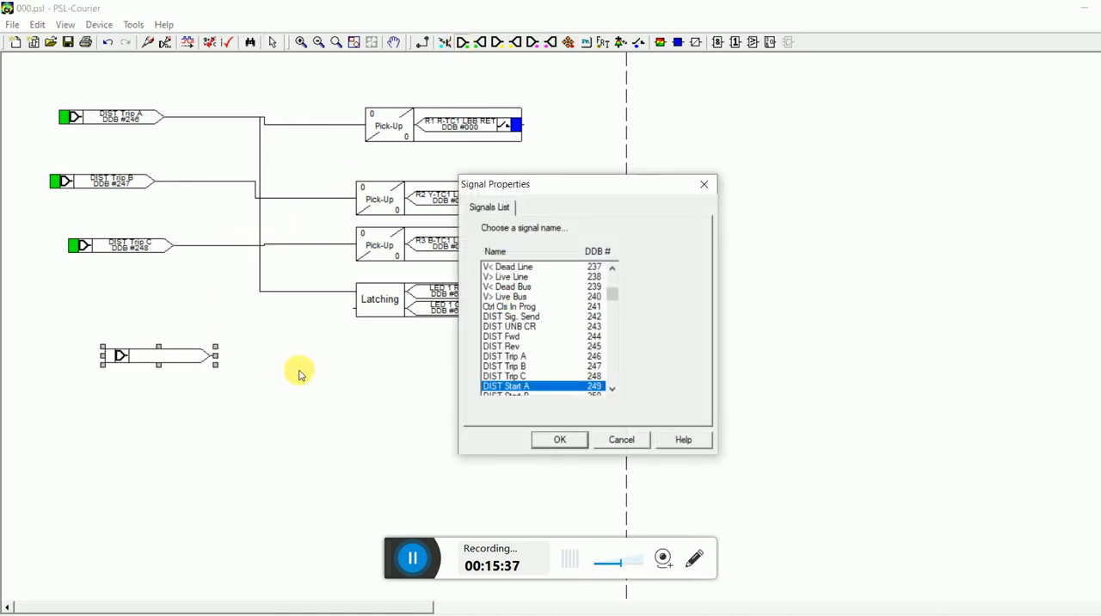
key("Down")
key("Down")
key("Down")
key("Down")
key("Down")
key("Down")
key("Down")
key("Down")
key("Down")
key("Down")
key("Down")
key("Down")
key("Down")
key("Down")
key("Down")
key("Down")
key("Down")
key("Down")
key("Down")
key("Down")
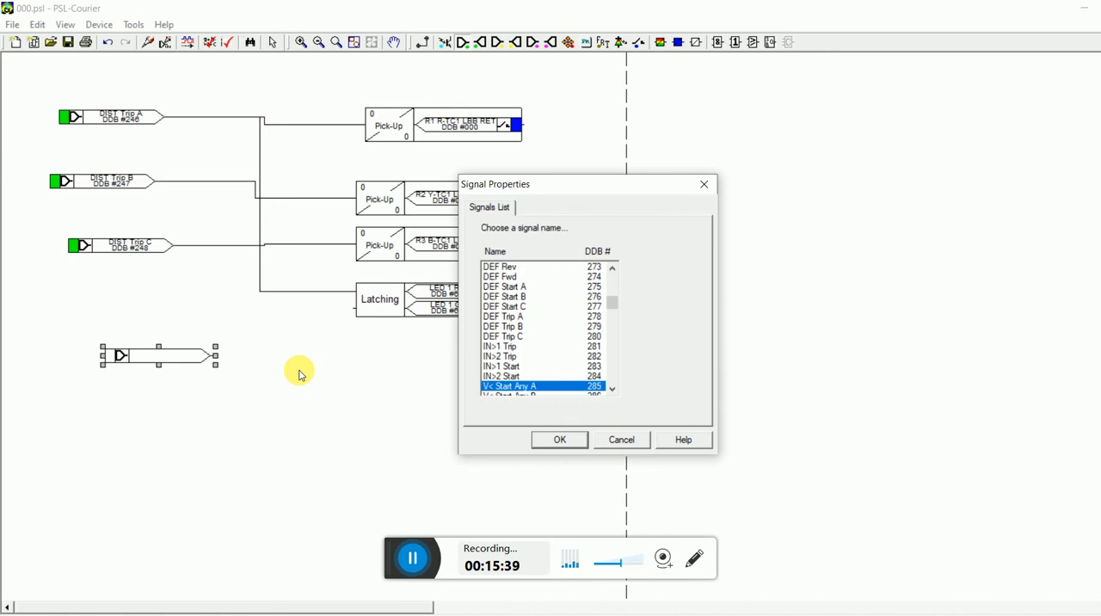
key("Down")
key("Down")
key("Down")
key("Down")
key("Down")
key("Down")
key("Down")
key("Down")
key("Down")
key("Down")
key("Down")
key("Down")
key("Down")
key("Down")
key("Down")
key("Down")
key("Down")
key("Down")
key("Down")
key("Down")
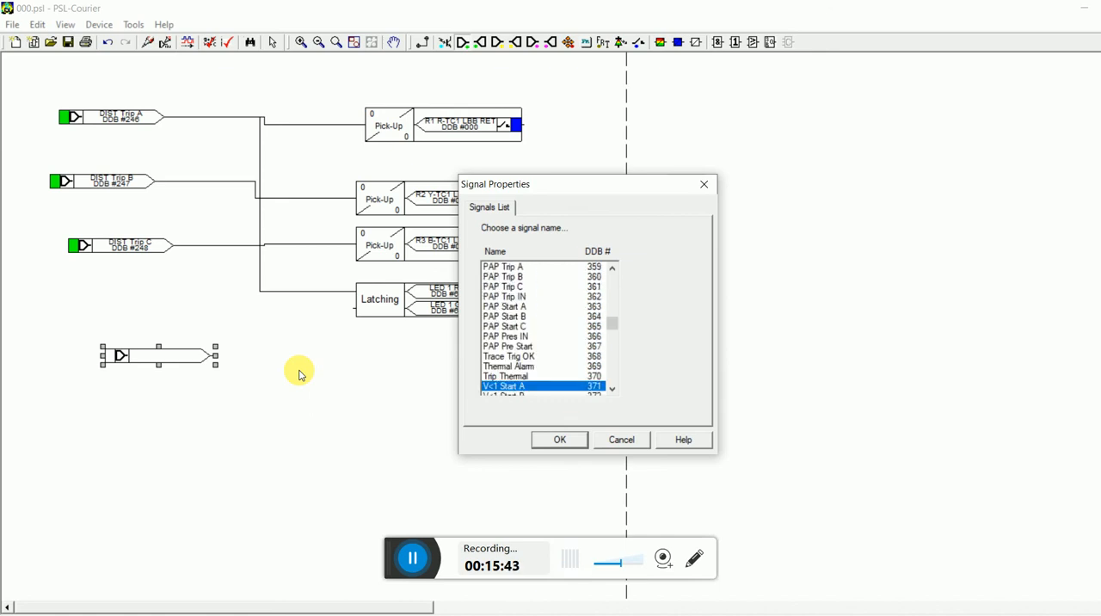
key("Down")
key("Down")
key("Down")
key("Down")
key("Down")
key("Down")
key("Down")
key("Down")
key("Down")
key("Down")
key("Down")
key("Down")
key("Down")
key("Down")
key("Down")
key("Down")
key("Down")
key("Down")
key("Down")
key("Down")
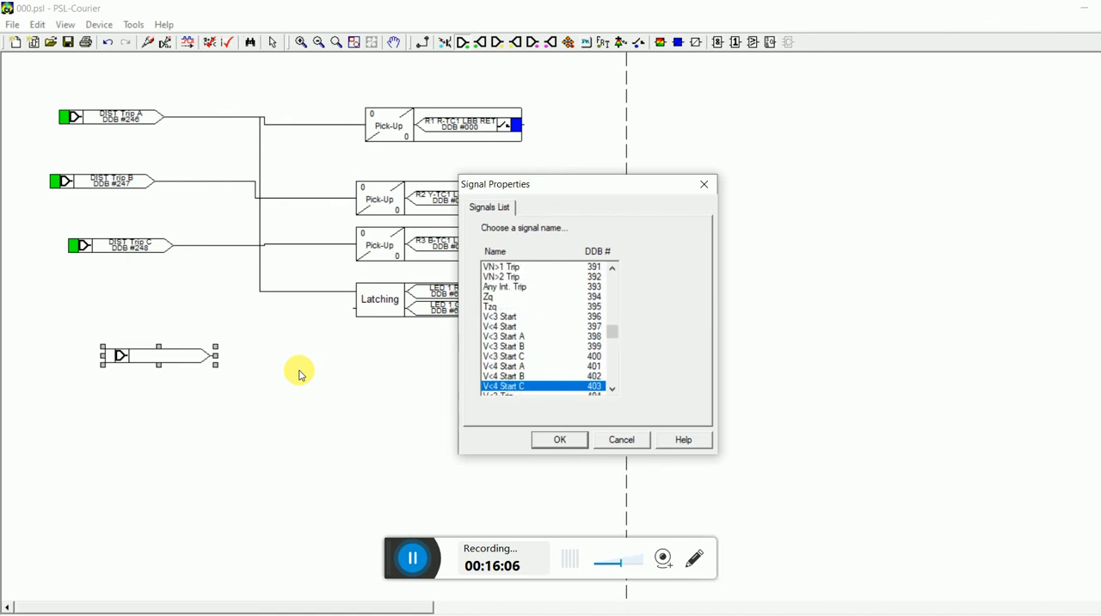
key("v")
key("v")
key("v")
key("v")
key("v")
key("v")
key("v")
key("v")
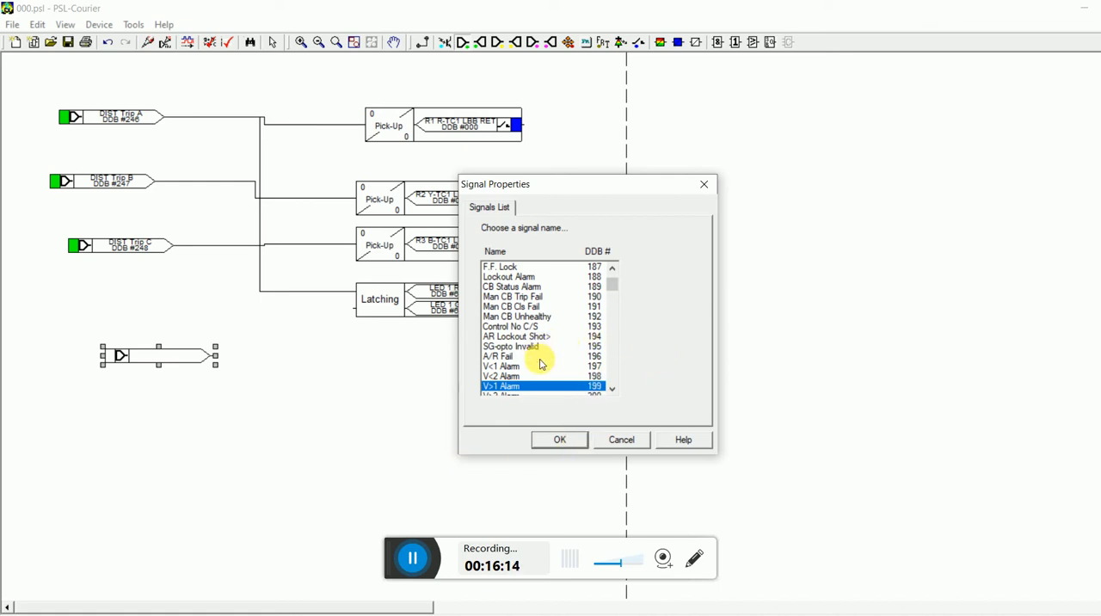
key("Up")
key("Up")
key("Up")
key("Up")
key("Up")
key("Up")
key("Up")
key("Up")
key("Up")
key("Up")
key("Up")
key("Up")
key("Up")
key("Up")
key("Up")
key("Up")
key("Up")
key("Up")
key("Up")
key("Up")
key("Up")
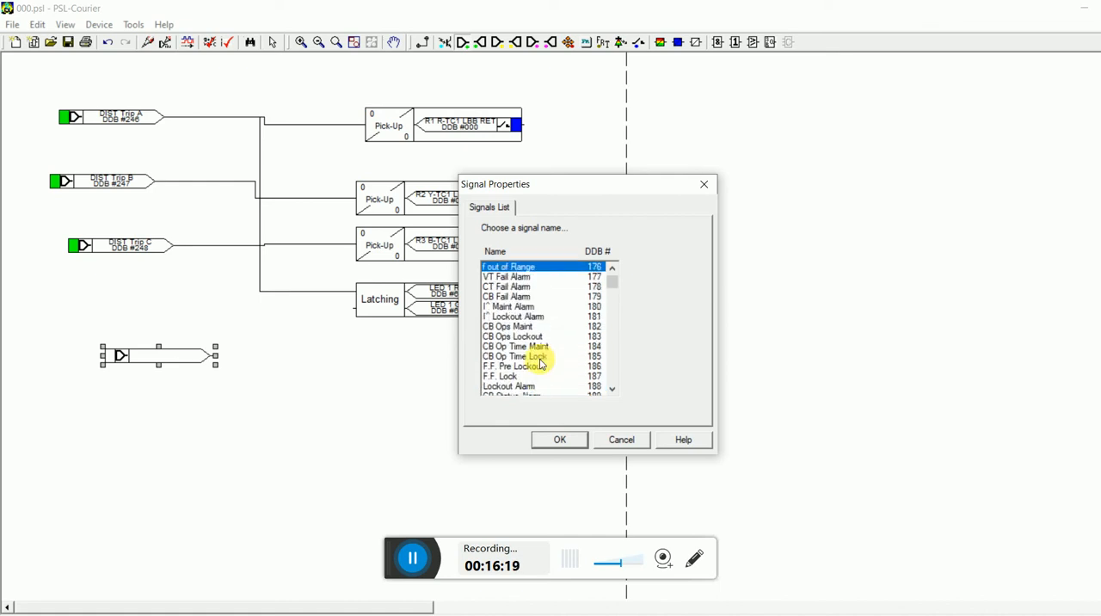
left_click(517, 278)
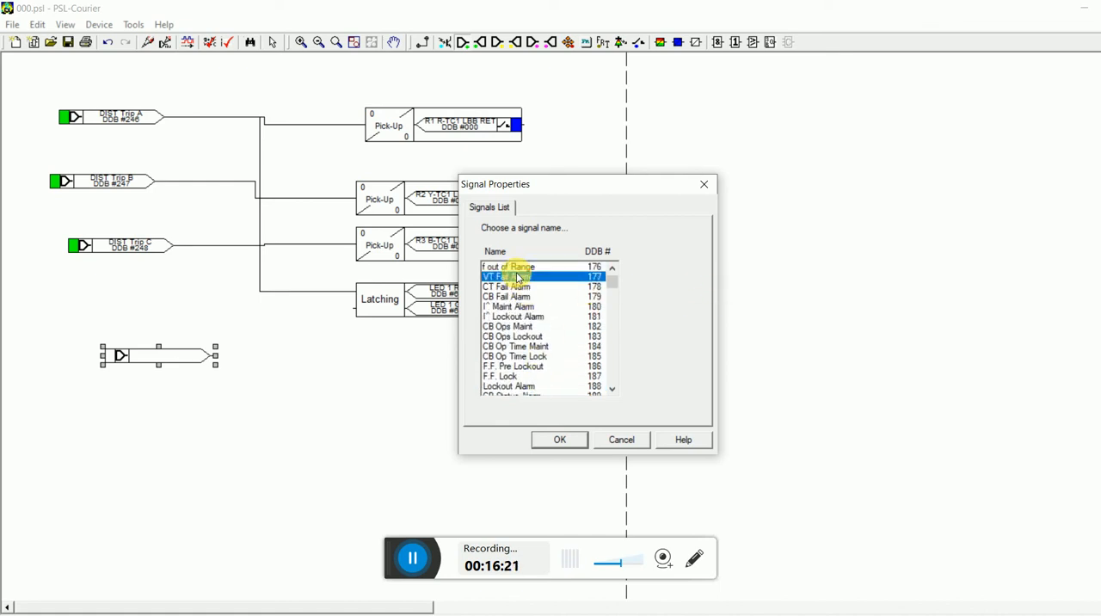
left_click(559, 440)
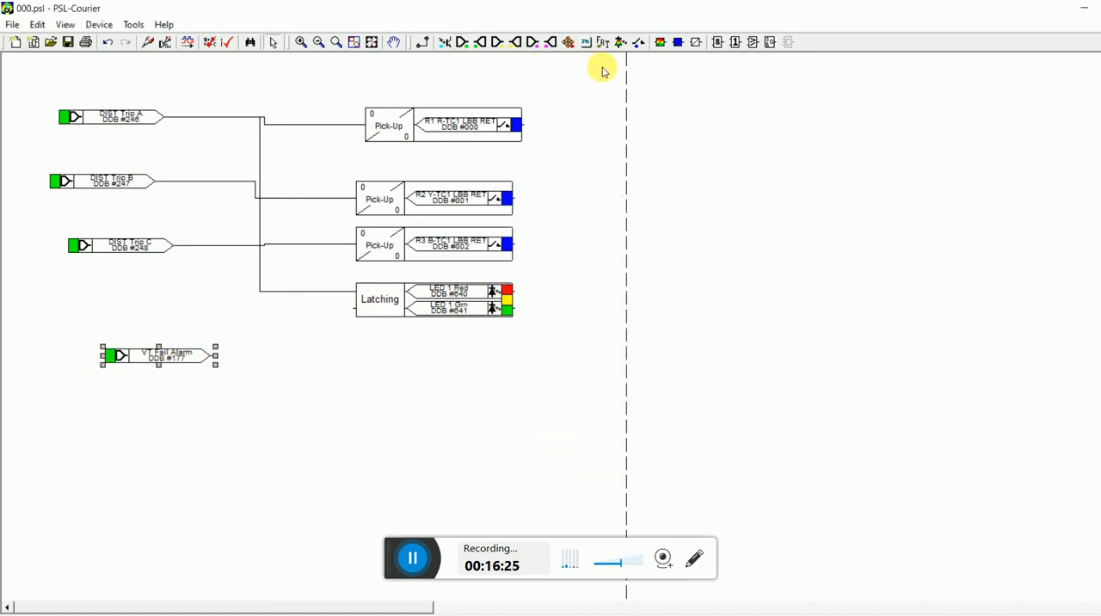
Place a contact conditioner beside the VT Fail Alarm signal, assigned to R19 SPARE, DDB 18, in Pickup mode with a 0 ms pickup value.
left_click(678, 42)
left_click(314, 353)
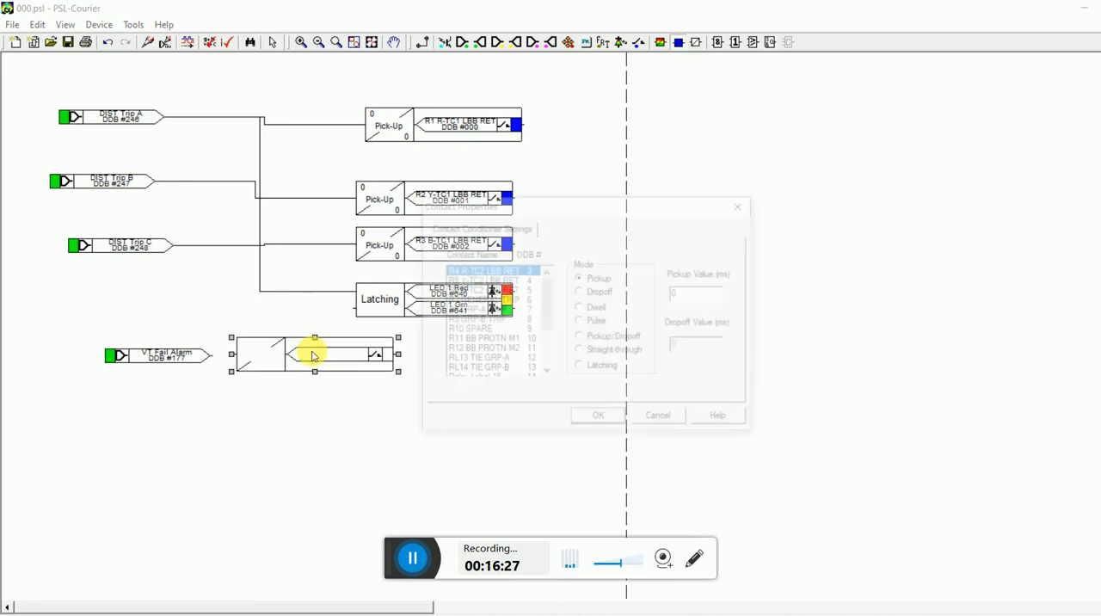
left_click(547, 372)
left_click(547, 372)
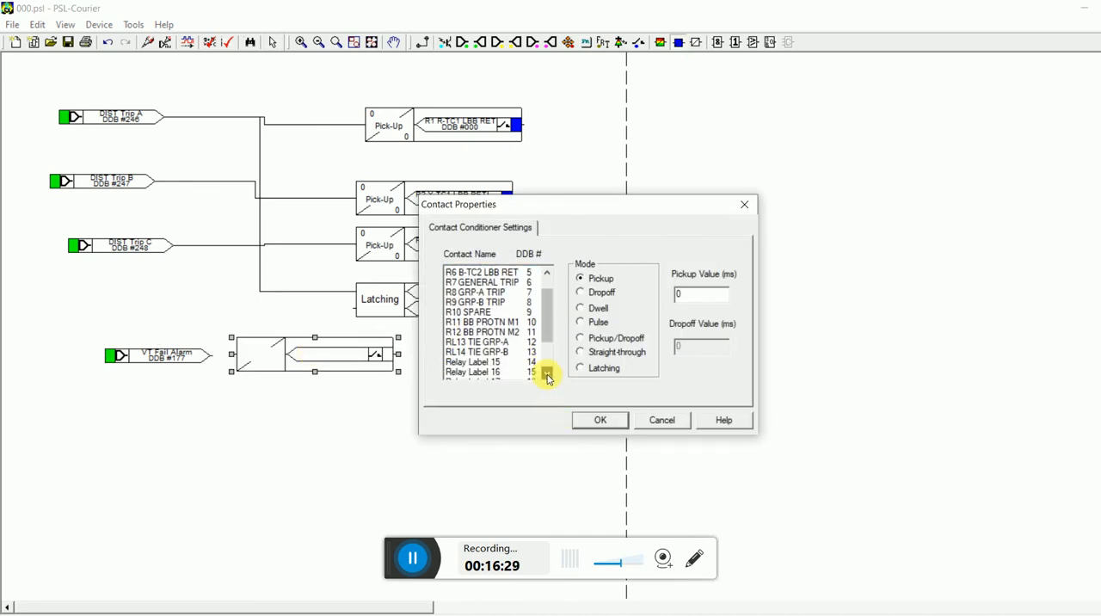
left_click(547, 372)
left_click(547, 371)
left_click(546, 372)
left_click(547, 372)
left_click(547, 372)
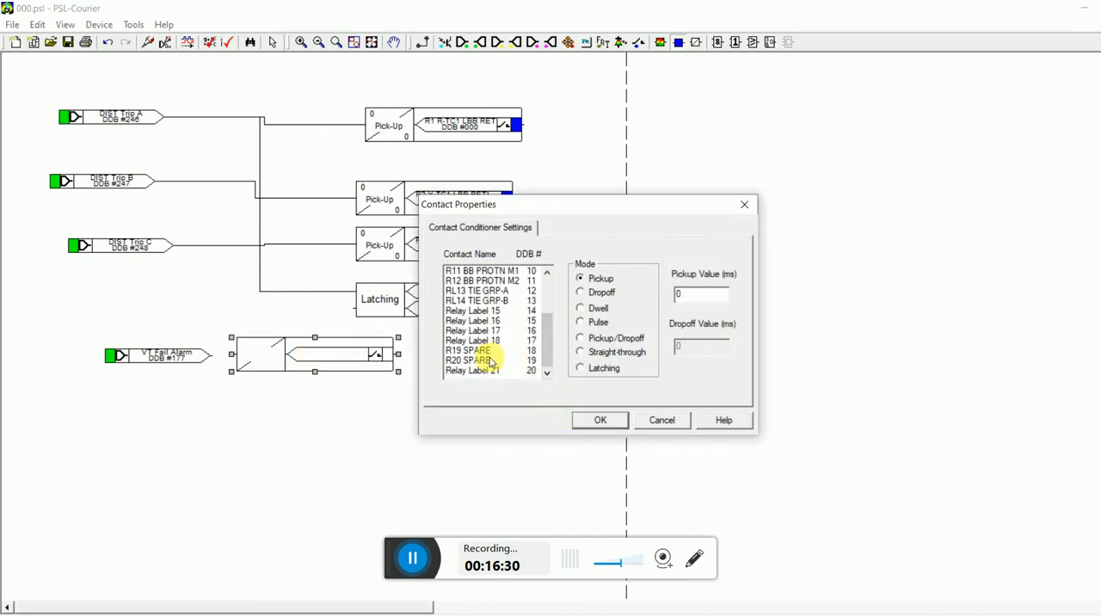
left_click(490, 361)
left_click(482, 351)
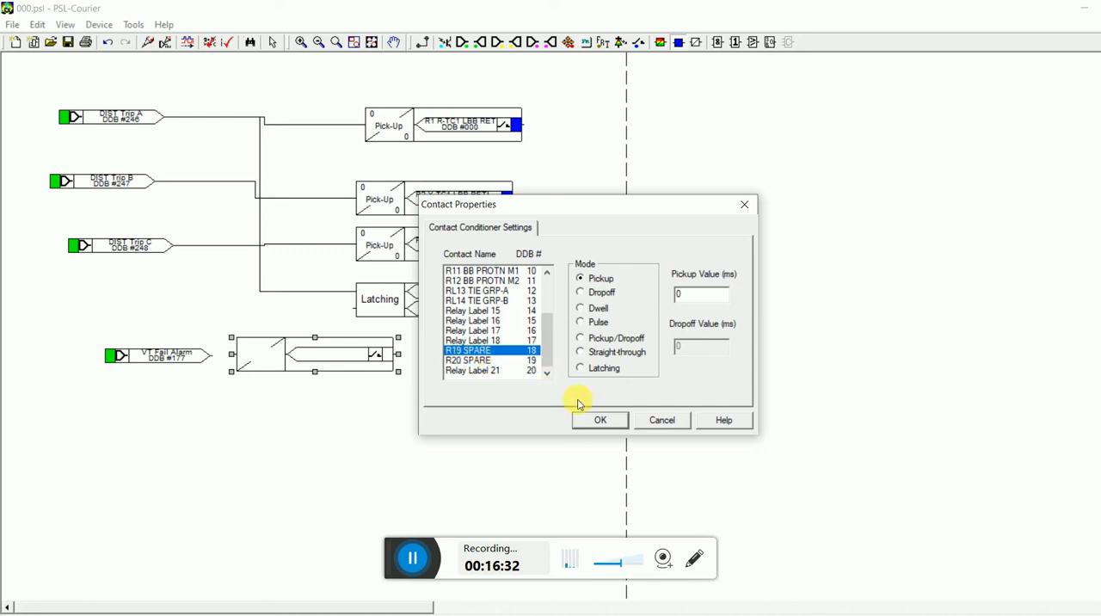
left_click(600, 420)
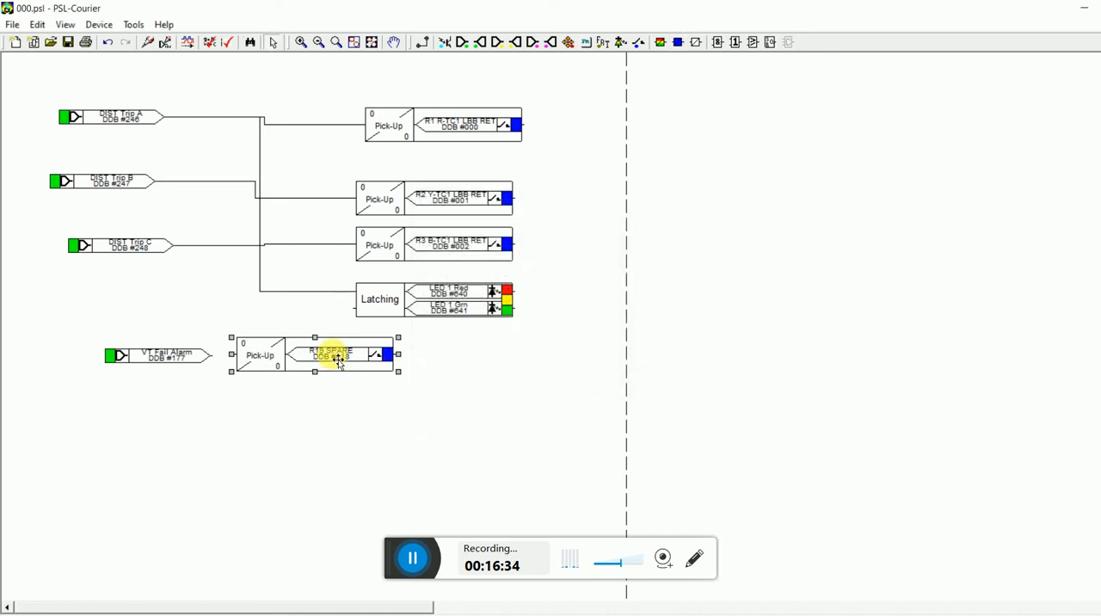
Move the R19 SPARE conditioner right, clear of the VT Fail Alarm signal, and link the signal's output to the conditioner's input.
left_click_drag(339, 362, 508, 375)
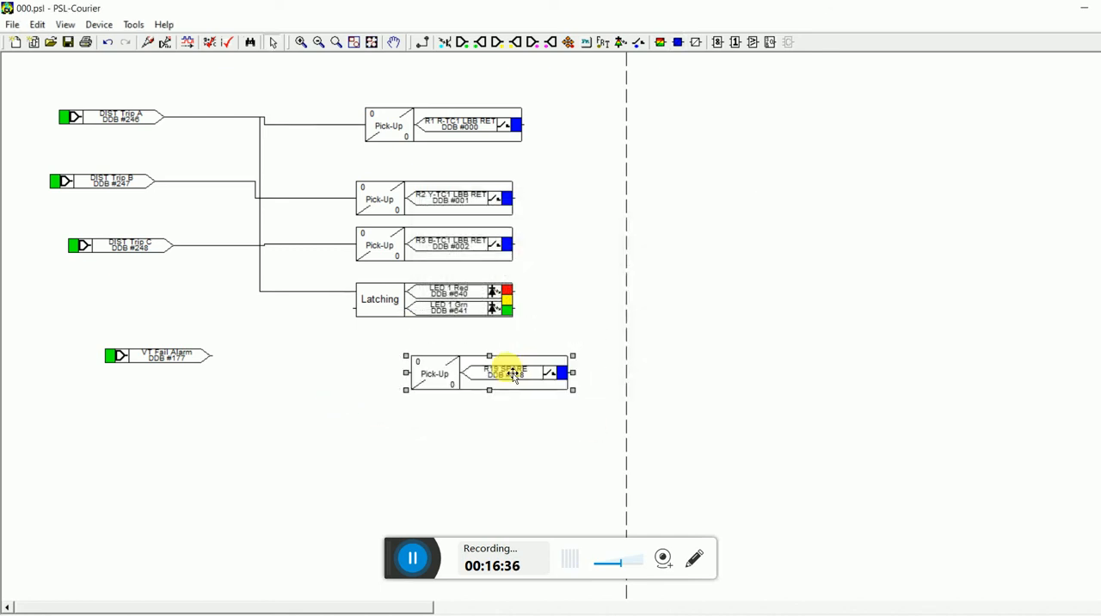
left_click(423, 42)
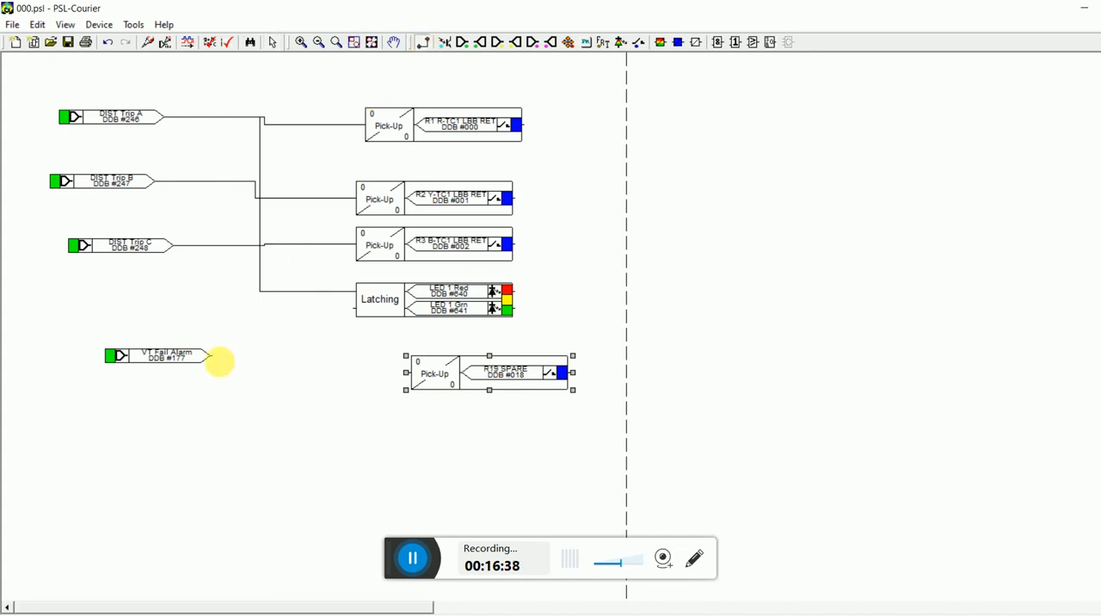
left_click_drag(215, 359, 407, 380)
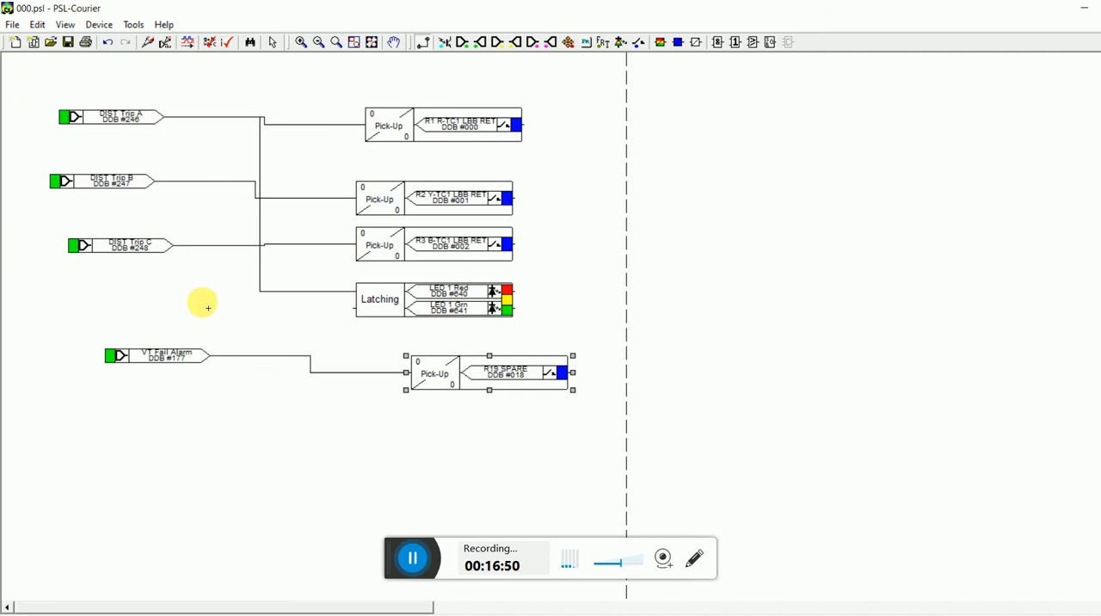
key("Escape")
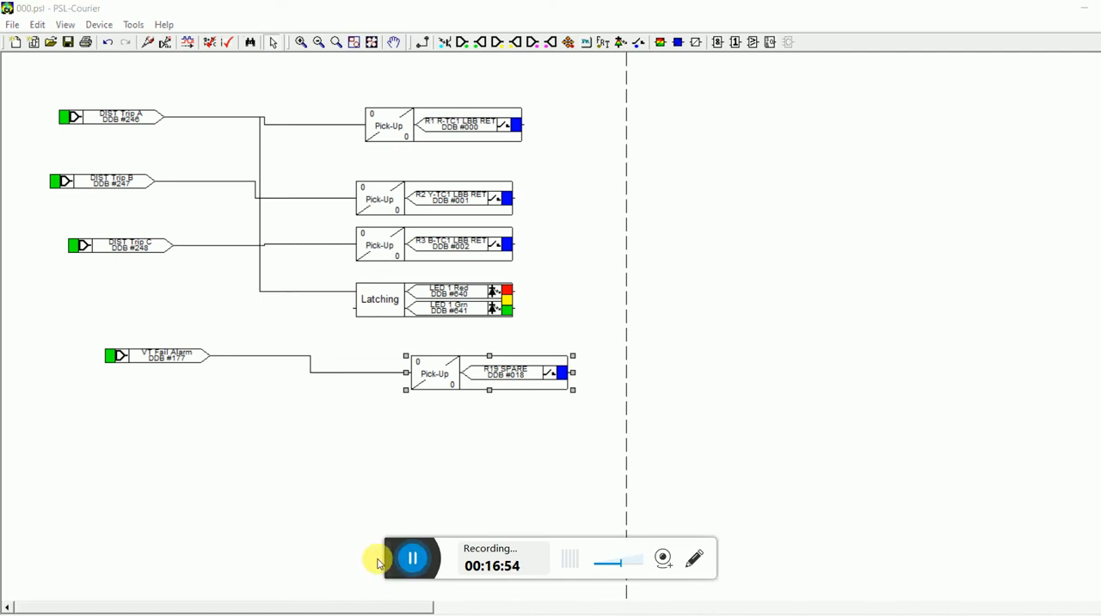
Add an opto input signal assigned to L1 TIE LBB OPTD, DDB 64, and position it below the VT Fail Alarm signal.
left_click(445, 43)
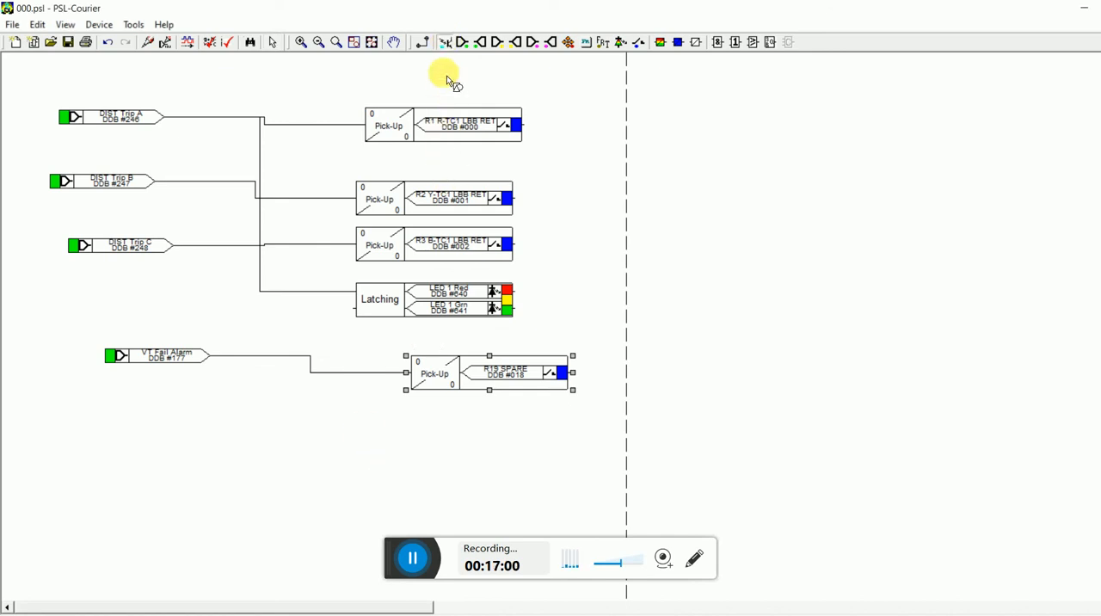
left_click(415, 411)
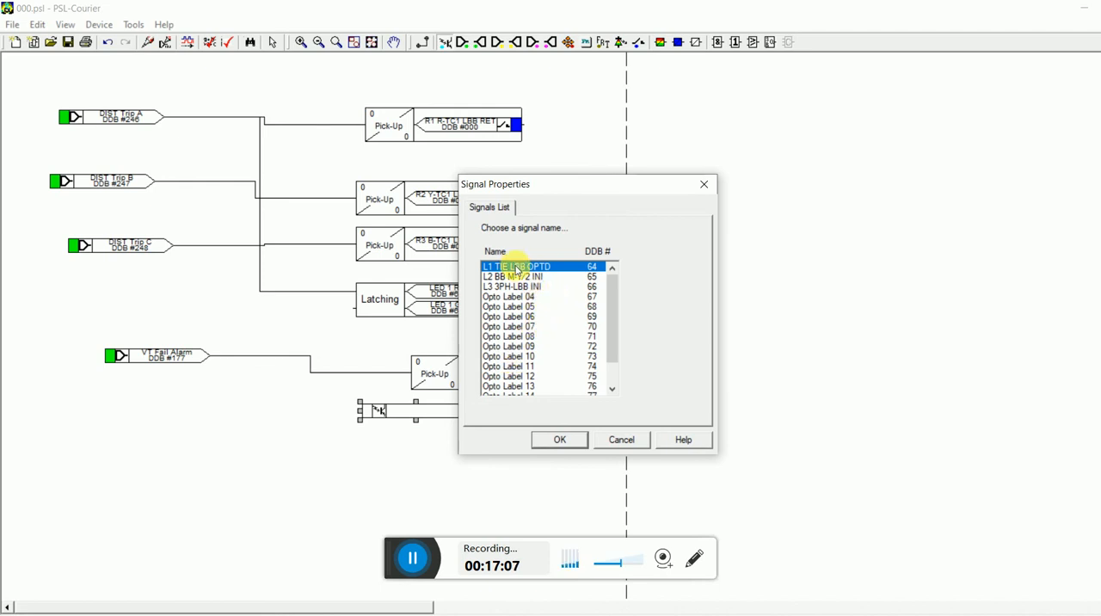
left_click(558, 440)
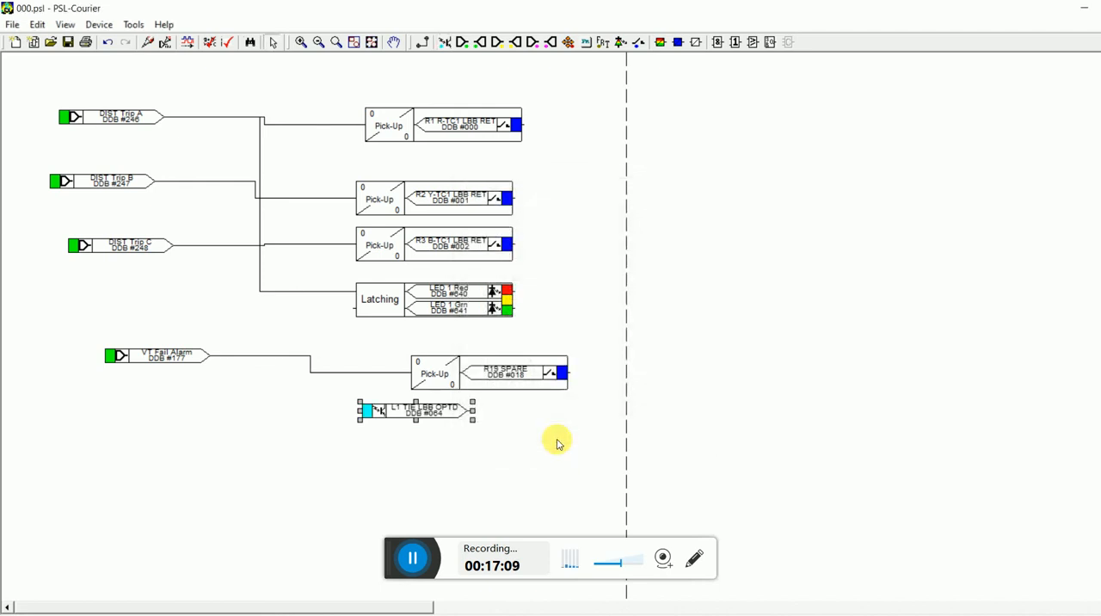
left_click_drag(429, 414, 190, 449)
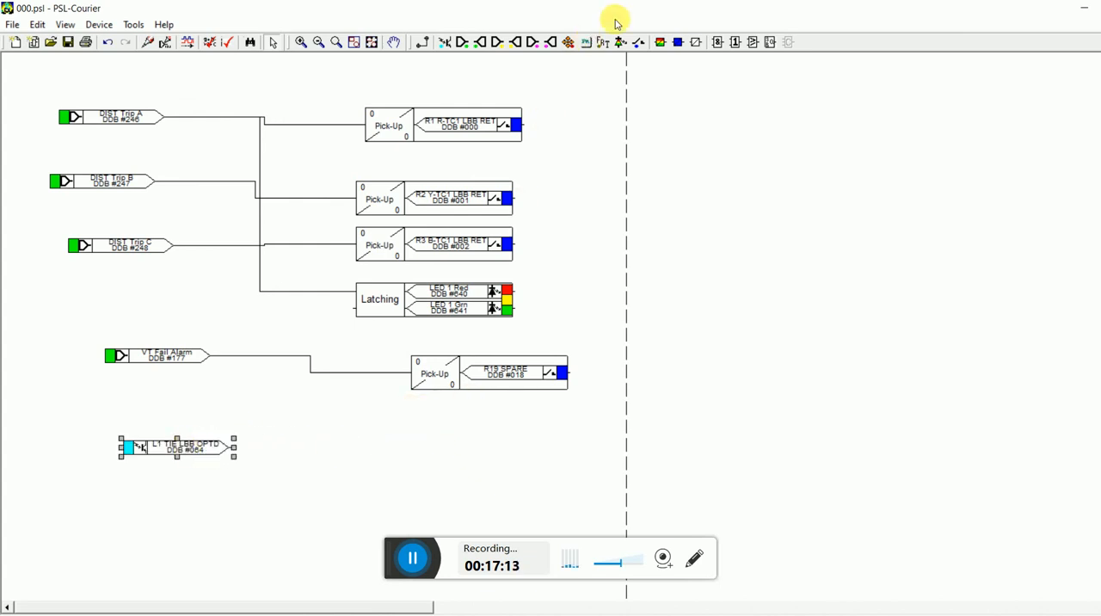
Place a contact conditioner for R4 R-TC2 LBB RET, DDB 3, in Pickup mode below the R19 conditioner and link L1 TIE LBB OPTD to it.
left_click(679, 44)
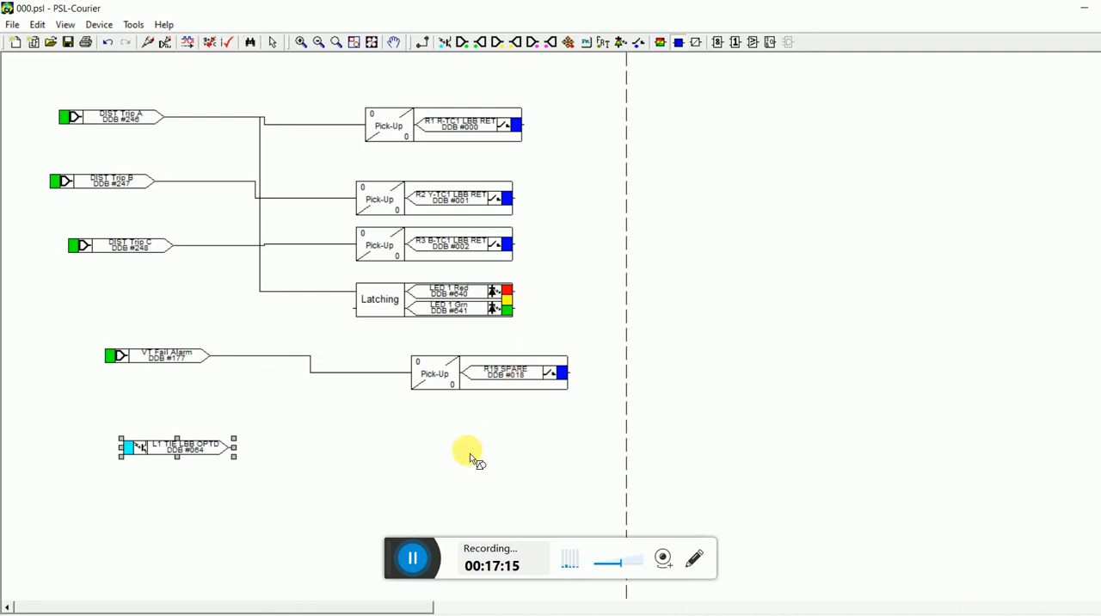
left_click(440, 438)
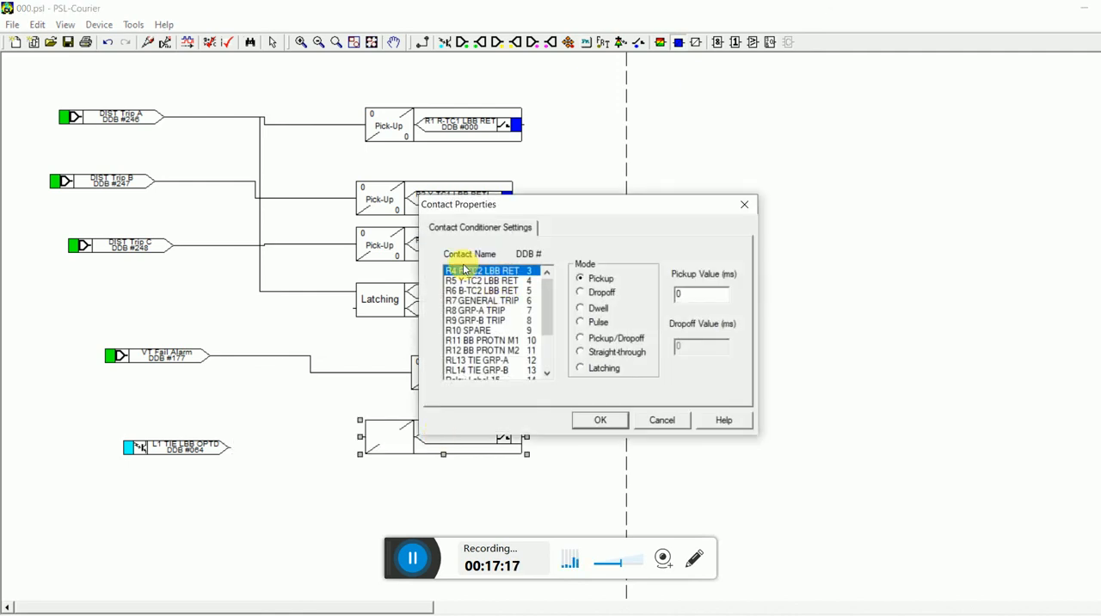
left_click(611, 420)
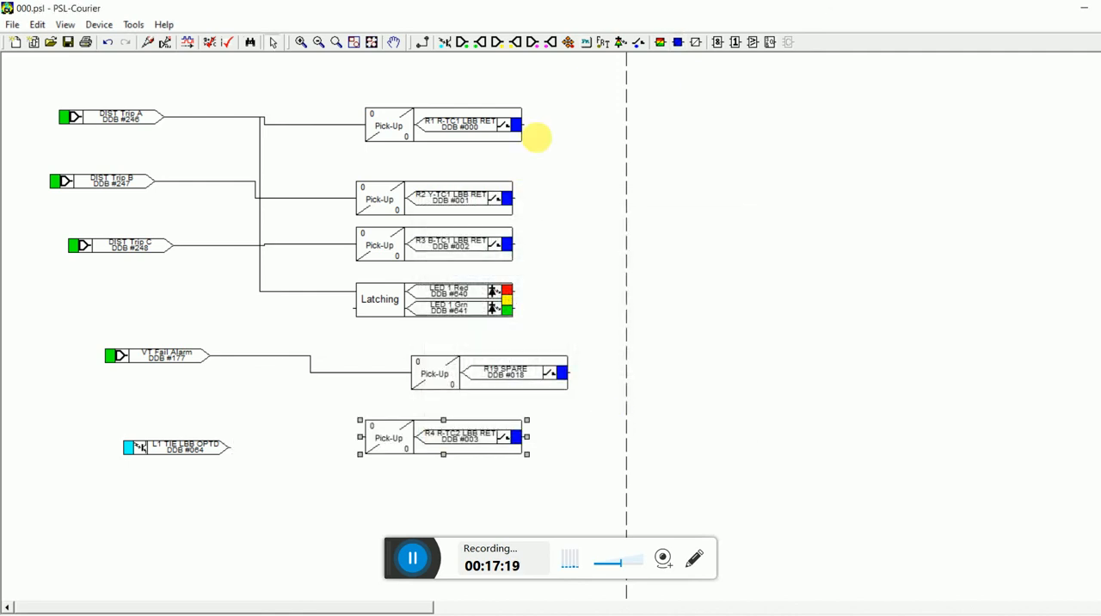
left_click(422, 42)
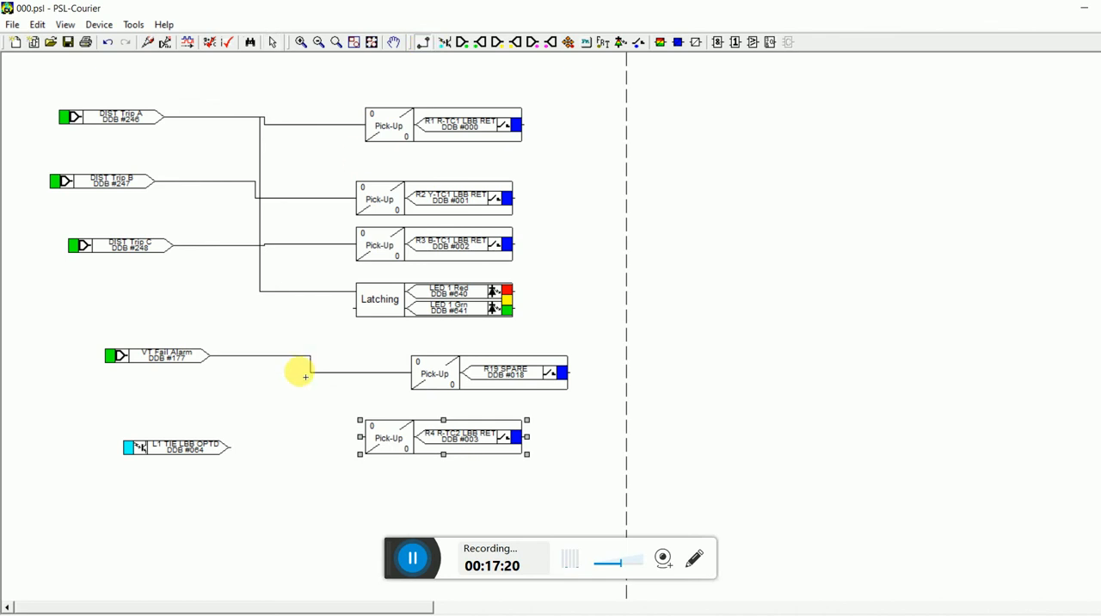
left_click(236, 450)
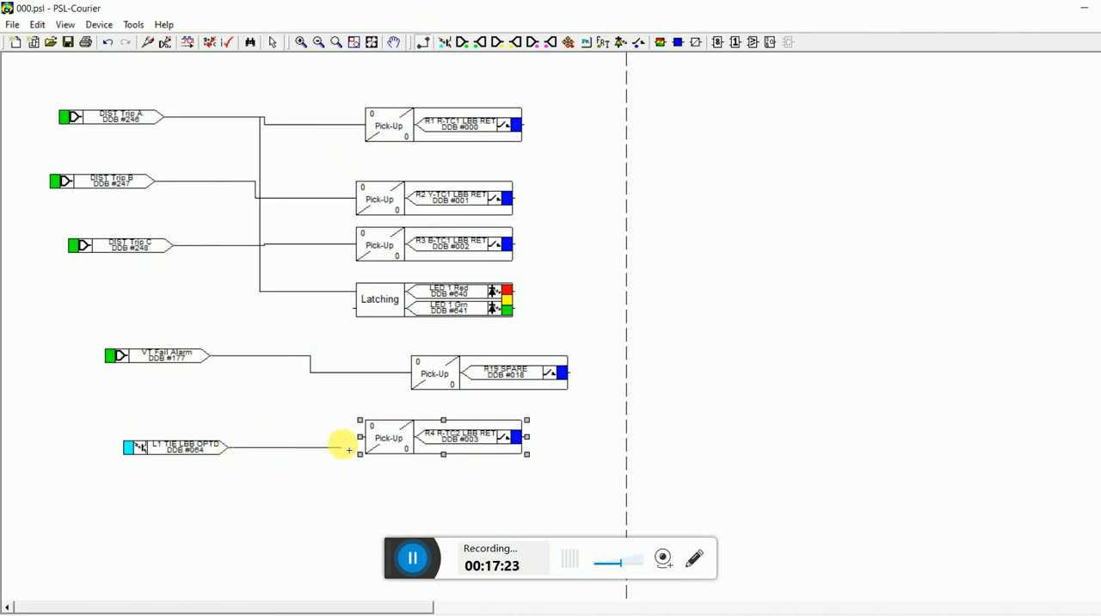
left_click(360, 437)
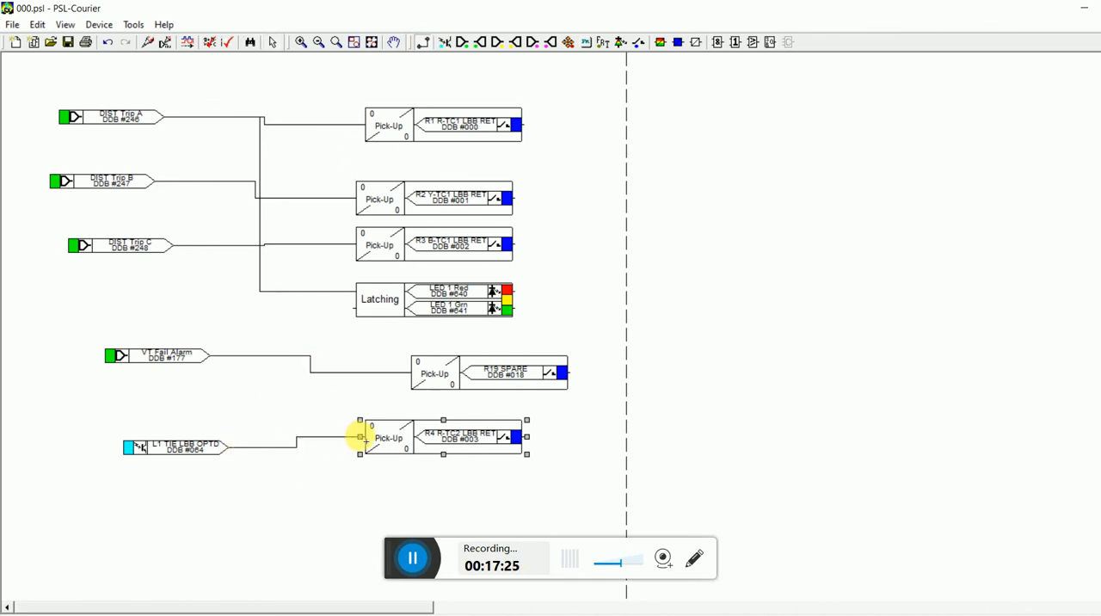